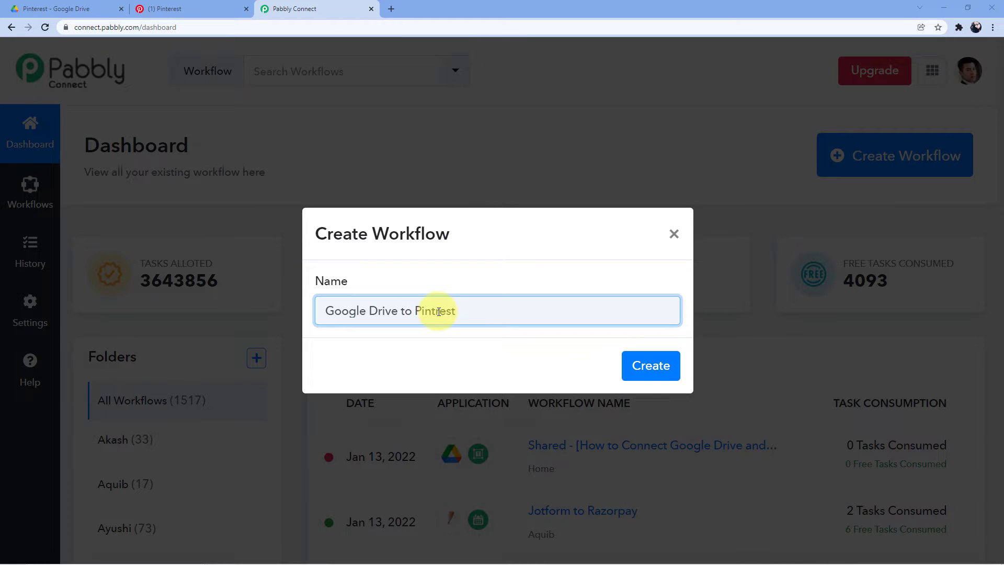
- Name the new workflow Google Drive to Pinterest, create it, and collapse its trigger section
{"action": "type", "text": "e"}
{"action": "left_click", "coordinate": [666, 359]}
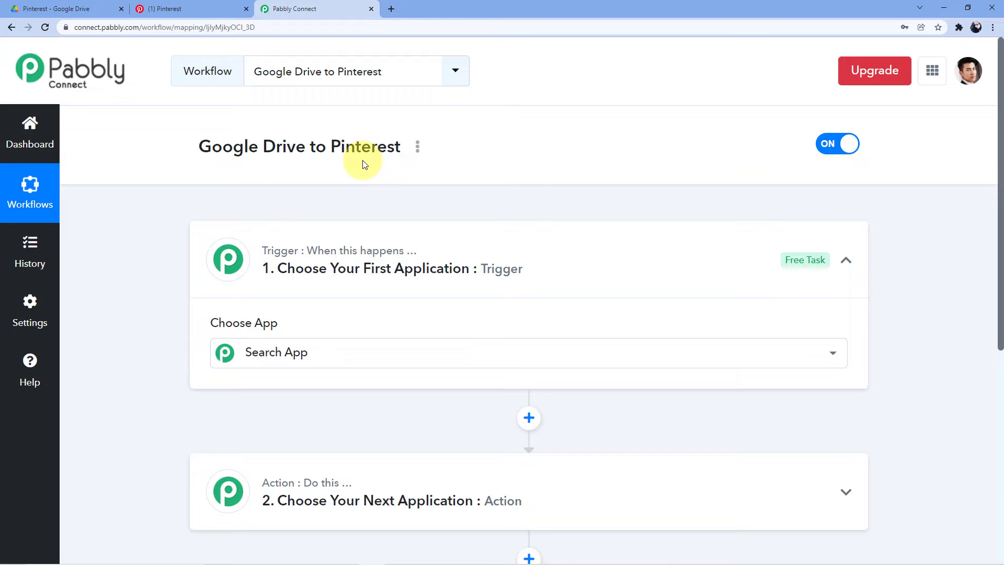
{"action": "left_click", "coordinate": [413, 233]}
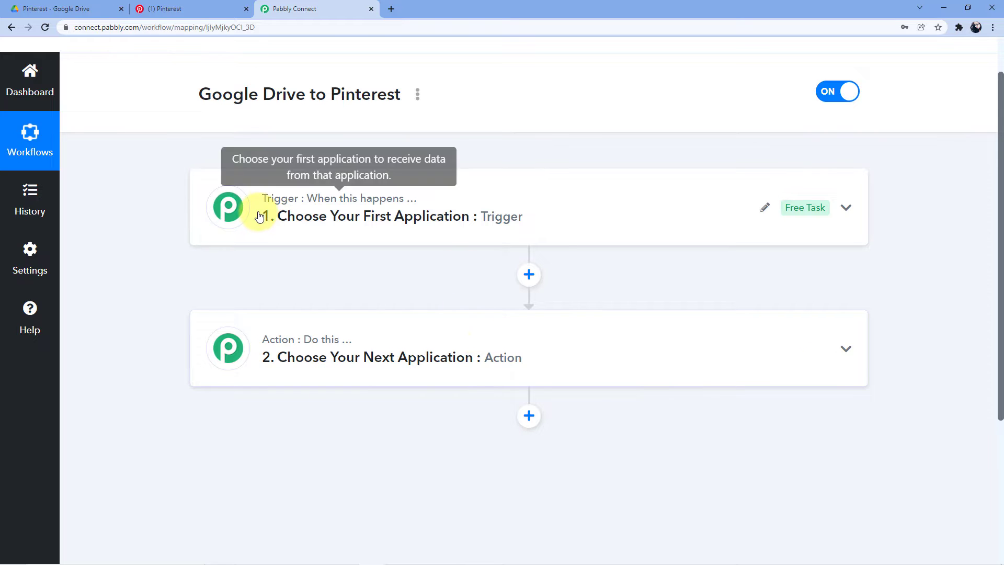
- Choose Google Drive as the trigger application of the workflow
{"action": "left_click", "coordinate": [338, 217]}
{"action": "scroll", "coordinate": [168, 211], "scroll_direction": "down", "scroll_amount": 1}
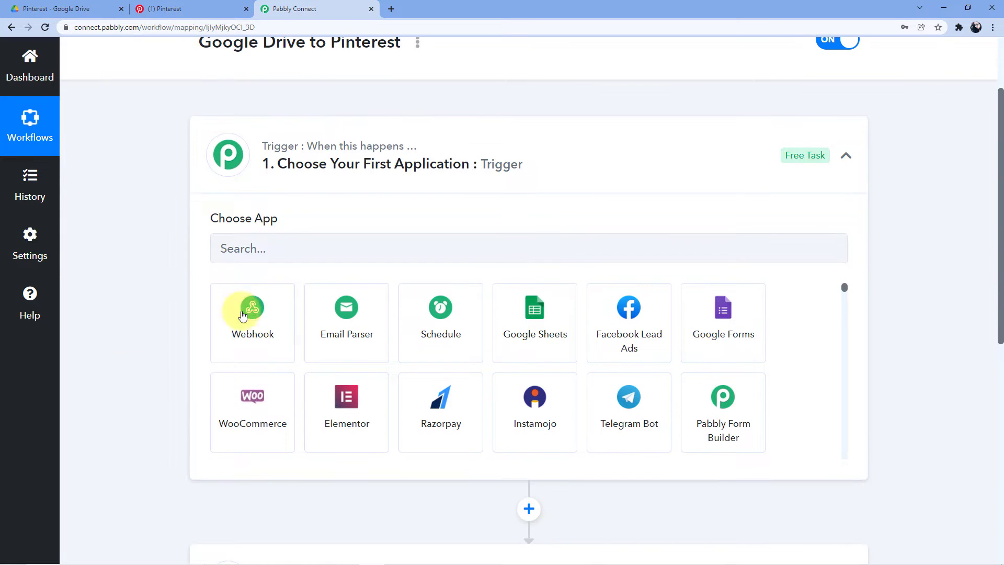
{"action": "left_click", "coordinate": [241, 252]}
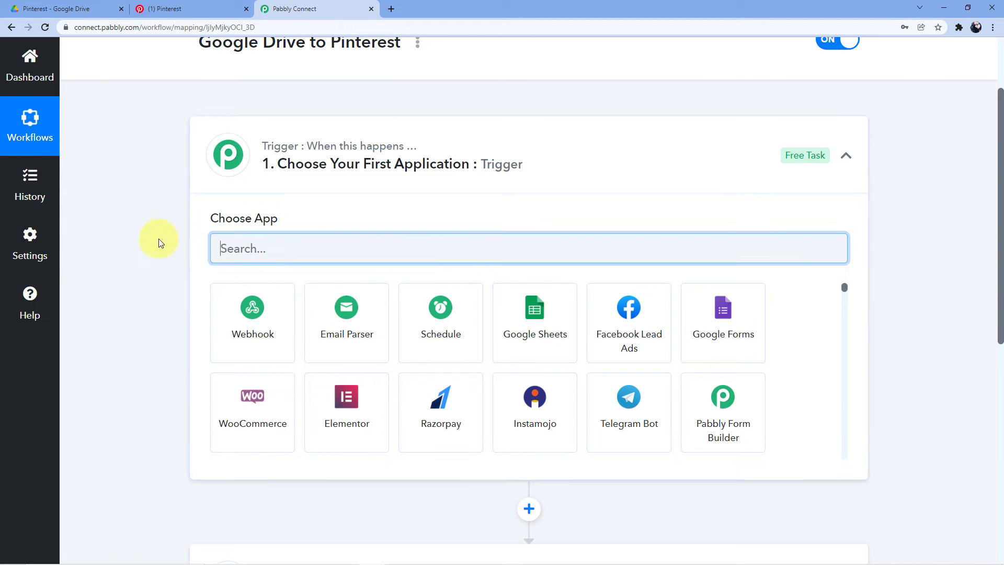
{"action": "type", "text": "Google F"}
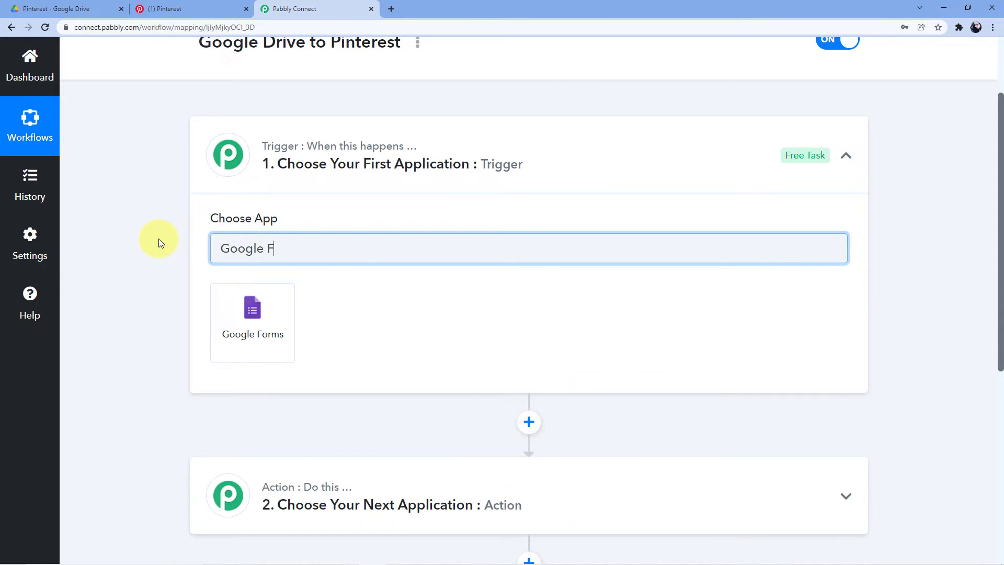
{"action": "key", "text": "BackSpace"}
{"action": "type", "text": "driv"}
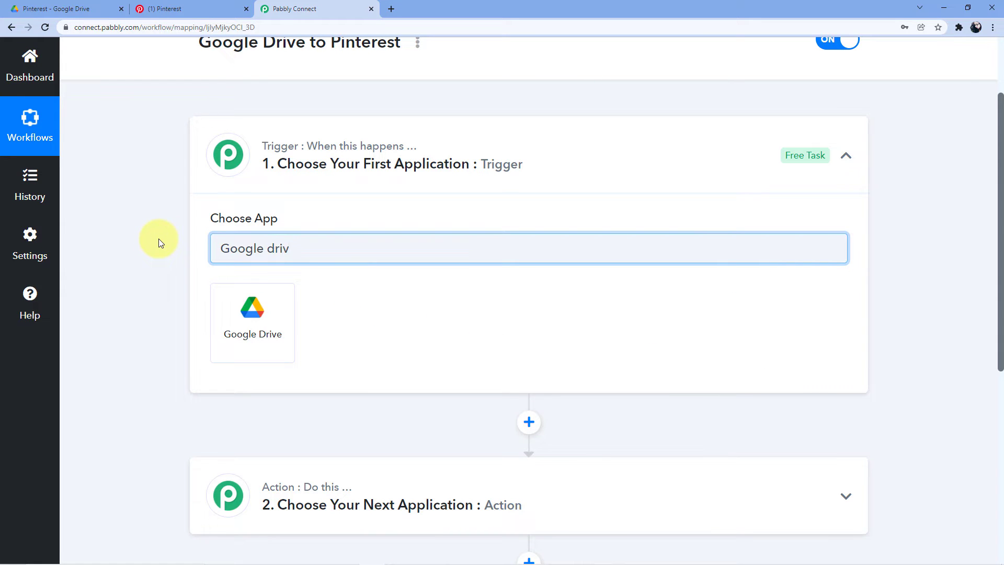
{"action": "left_click", "coordinate": [218, 300]}
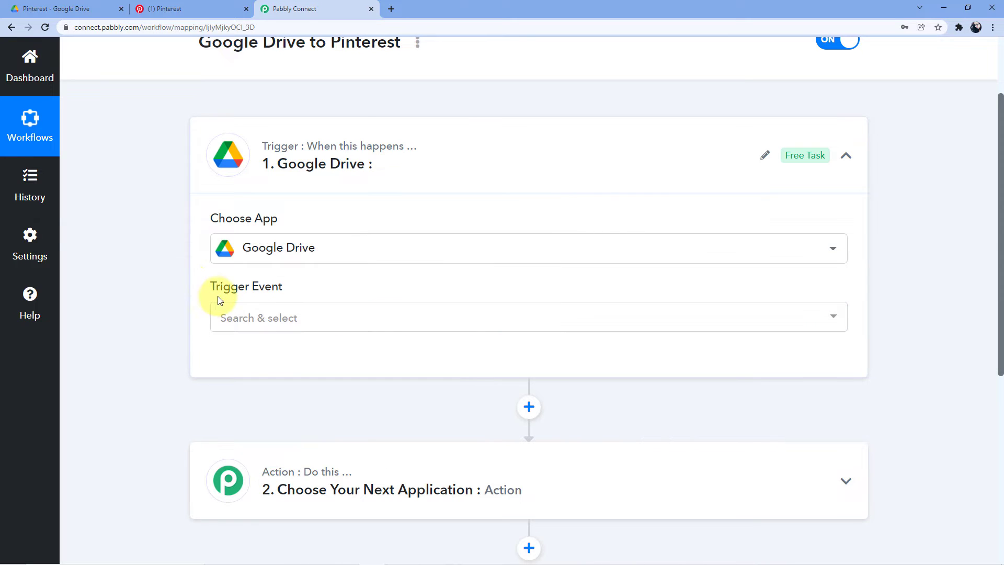
- Set the Google Drive trigger event to New File In Specific Folder
{"action": "left_click", "coordinate": [288, 321]}
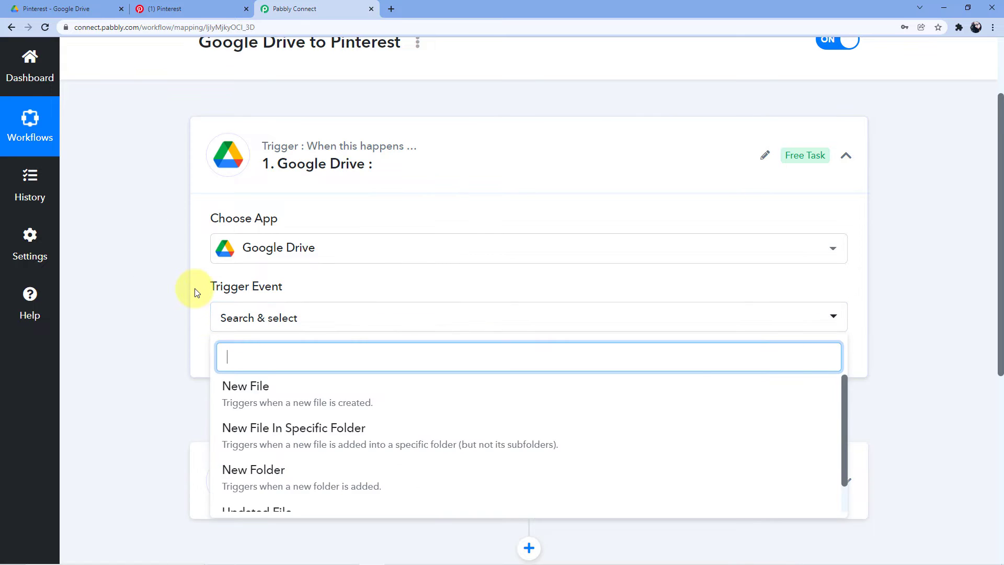
{"action": "scroll", "coordinate": [197, 283], "scroll_direction": "down", "scroll_amount": 2}
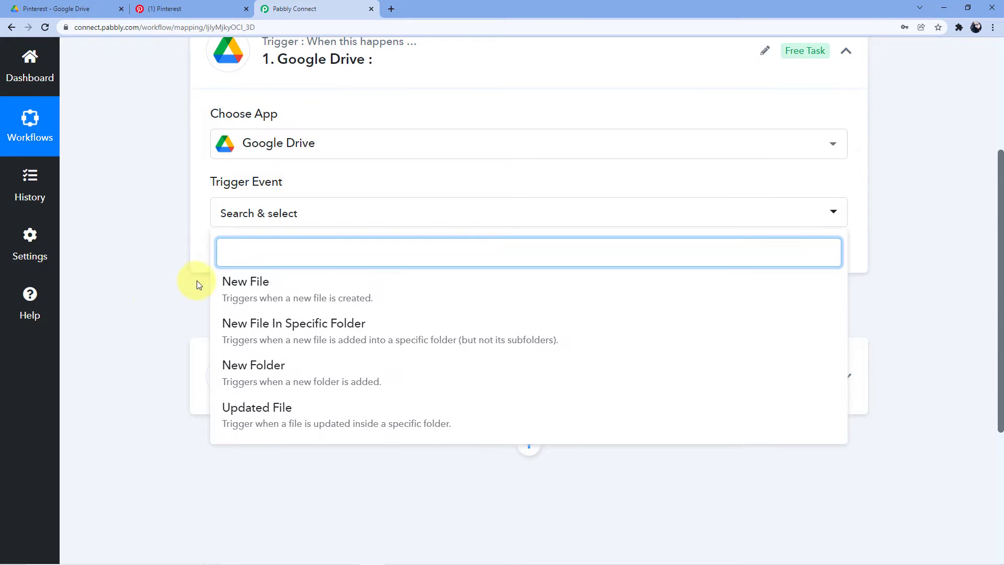
{"action": "left_click", "coordinate": [321, 327]}
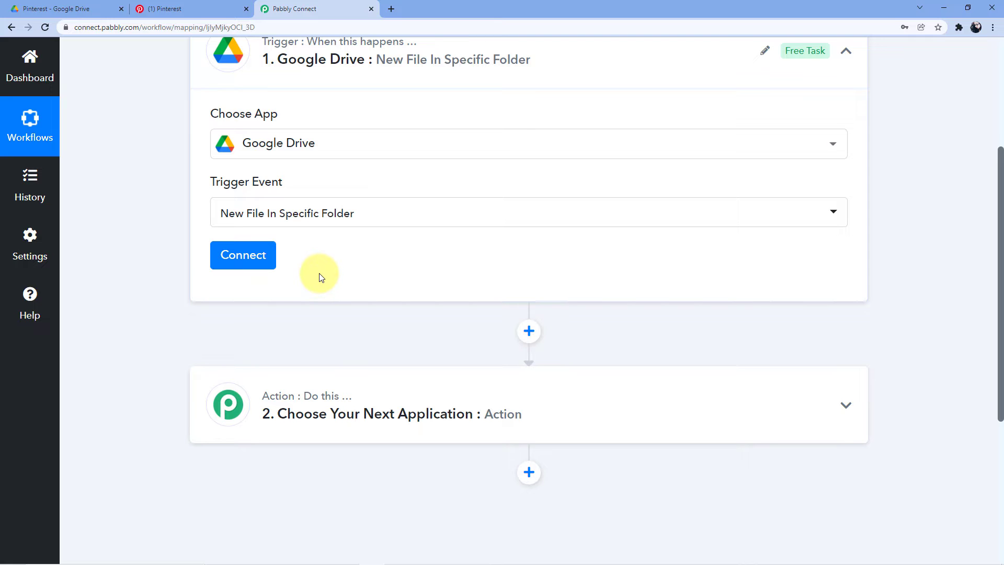
- Add a new Google Drive connection for the trigger and authorize access to the Google account
{"action": "left_click", "coordinate": [247, 252]}
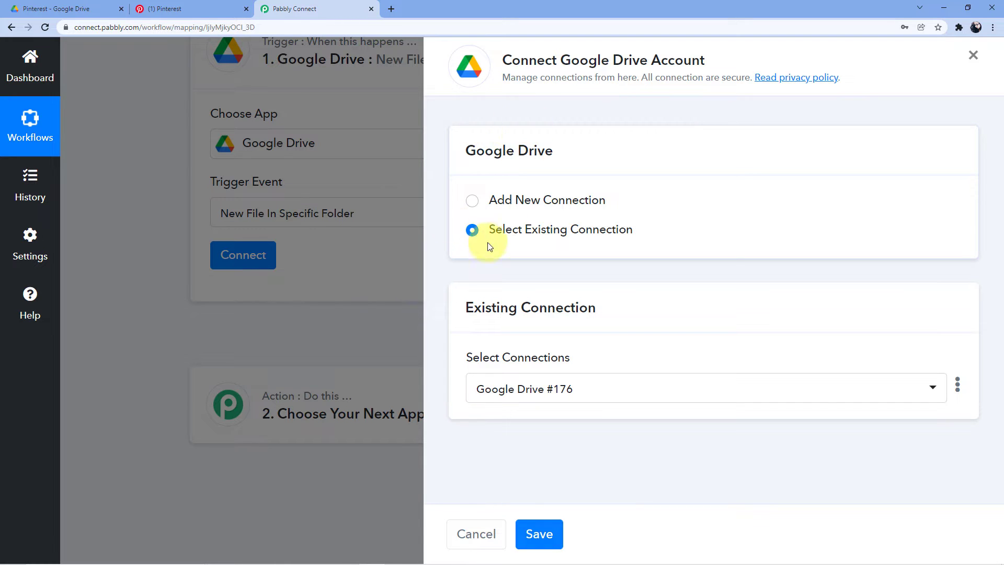
{"action": "left_click", "coordinate": [472, 201]}
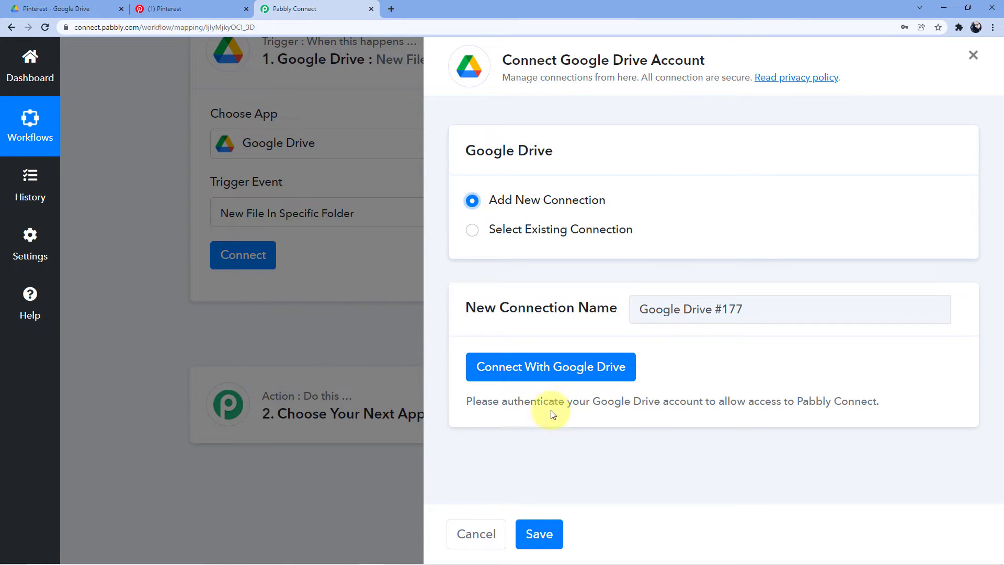
{"action": "left_click", "coordinate": [547, 382]}
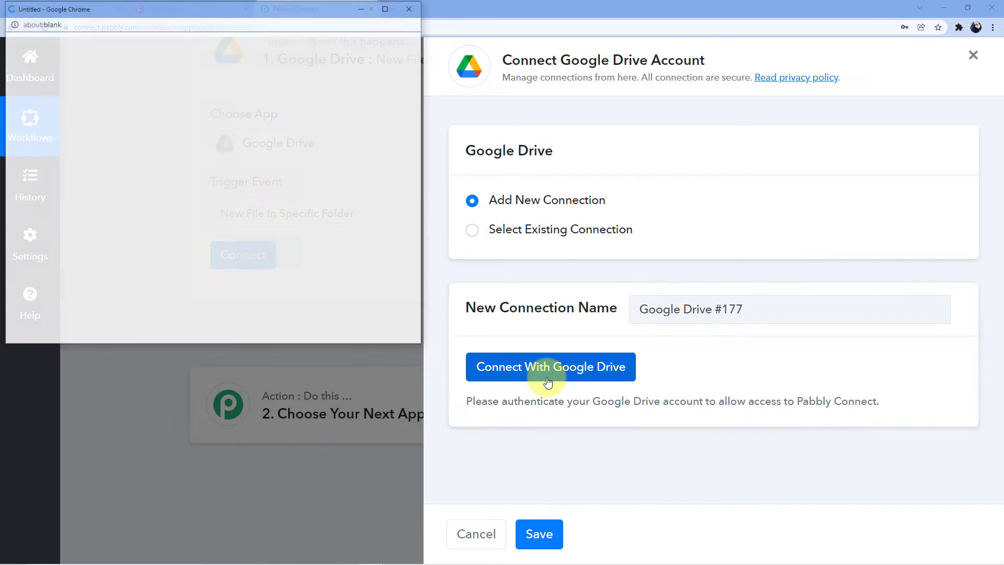
{"action": "left_click", "coordinate": [152, 226]}
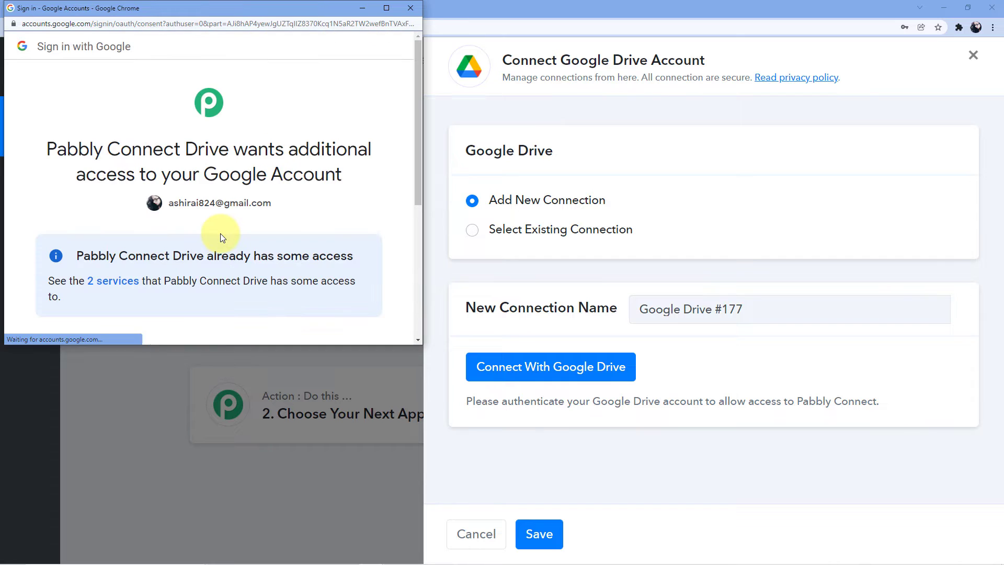
{"action": "scroll", "coordinate": [235, 246], "scroll_direction": "down", "scroll_amount": 3}
{"action": "left_click", "coordinate": [267, 330]}
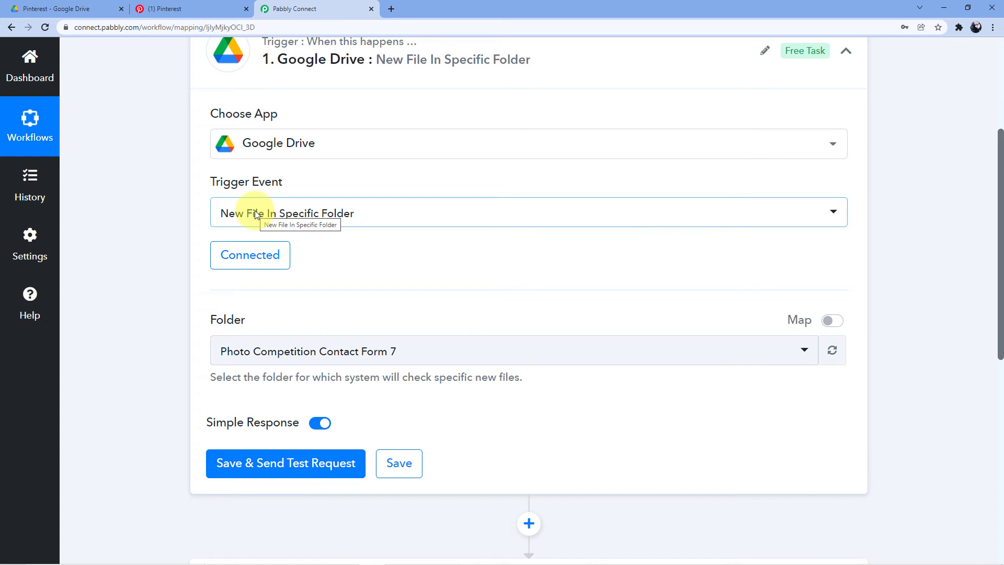
- Look through the Google Drive folders offered for the trigger's Folder setting
{"action": "scroll", "coordinate": [214, 270], "scroll_direction": "down", "scroll_amount": 1}
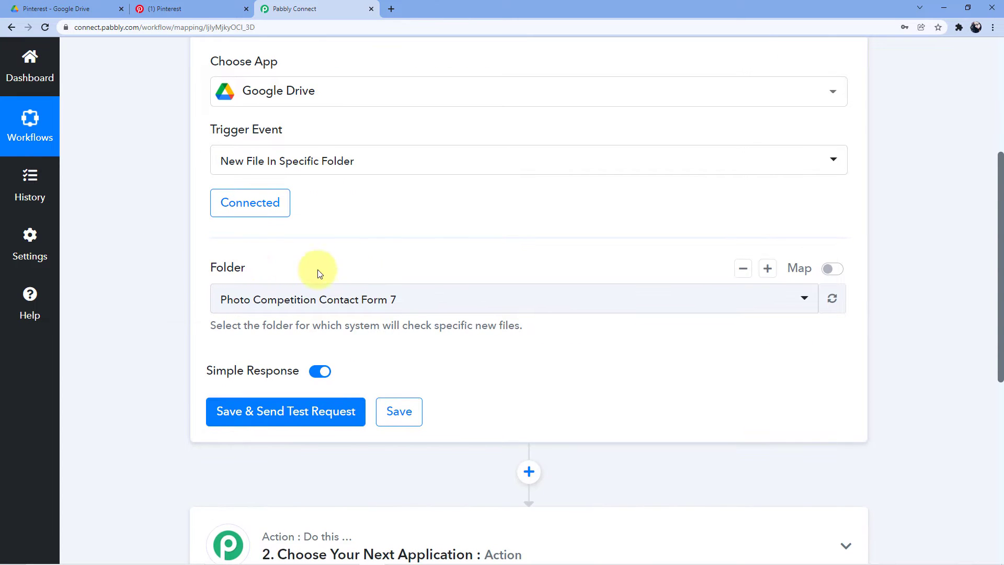
{"action": "left_click", "coordinate": [455, 302]}
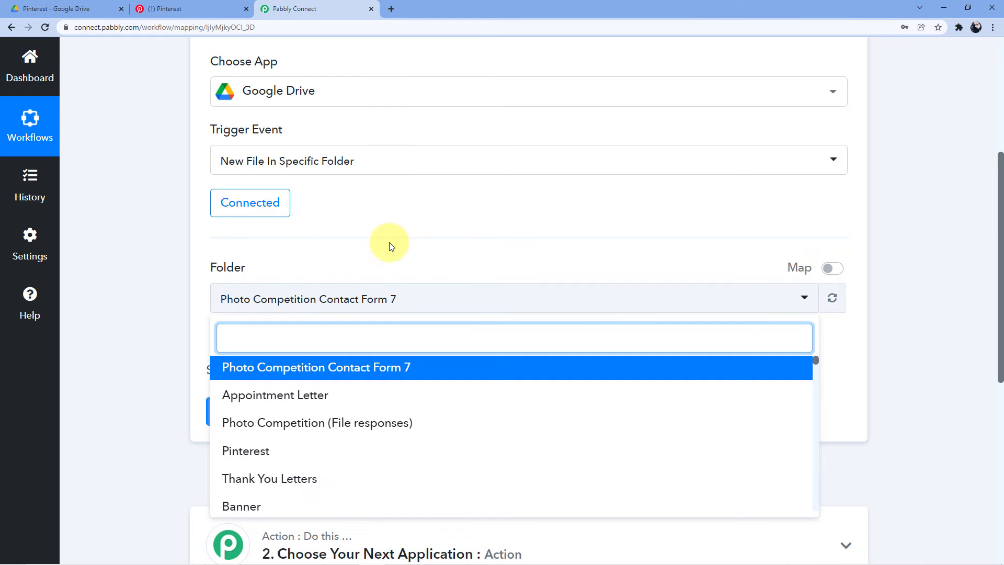
{"action": "left_click", "coordinate": [387, 260]}
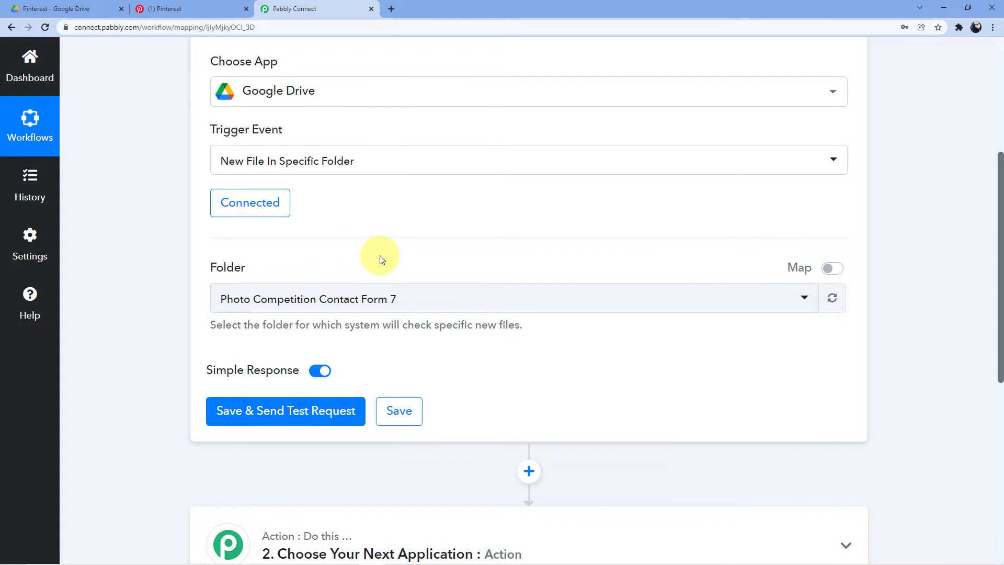
{"action": "left_click", "coordinate": [350, 297]}
{"action": "scroll", "coordinate": [351, 269], "scroll_direction": "down", "scroll_amount": 1}
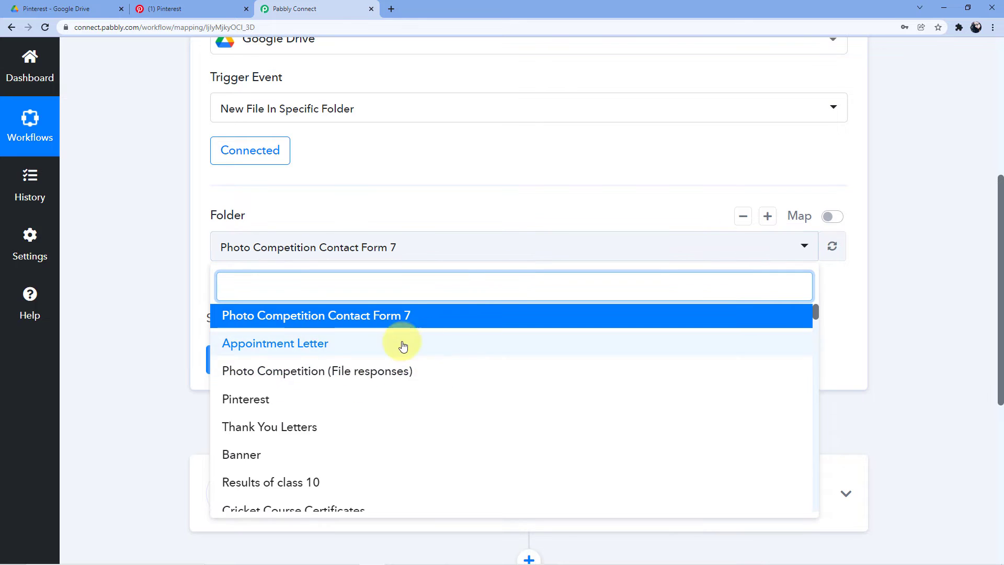
{"action": "scroll", "coordinate": [387, 330], "scroll_direction": "down", "scroll_amount": 5}
{"action": "scroll", "coordinate": [377, 295], "scroll_direction": "down", "scroll_amount": 8}
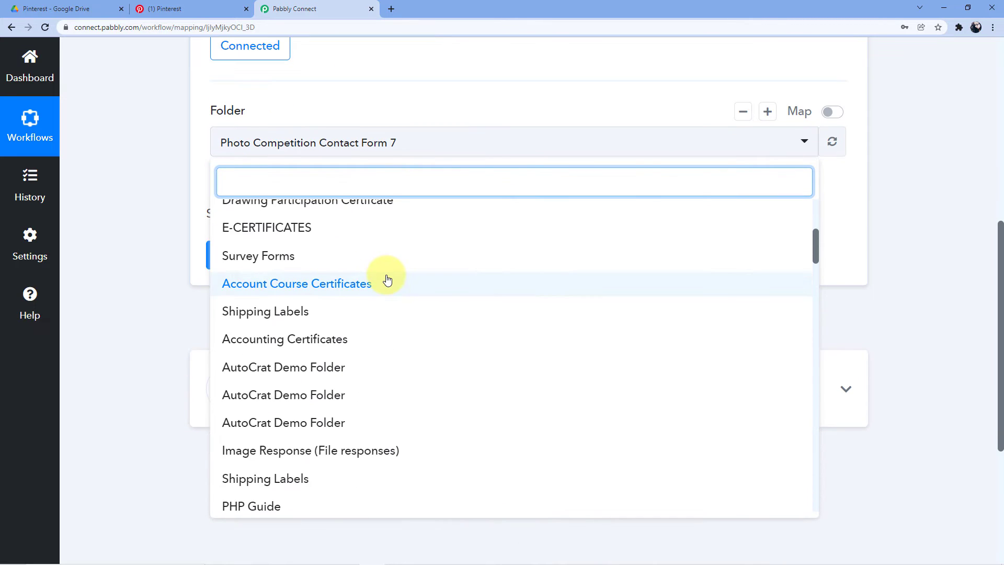
{"action": "scroll", "coordinate": [387, 278], "scroll_direction": "up", "scroll_amount": 4}
{"action": "scroll", "coordinate": [388, 278], "scroll_direction": "up", "scroll_amount": 10}
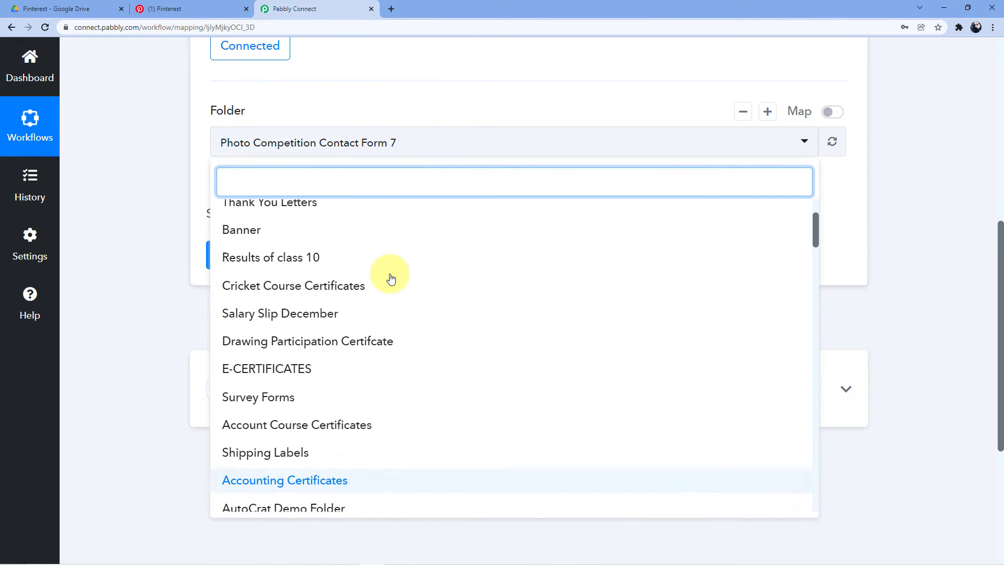
{"action": "scroll", "coordinate": [410, 226], "scroll_direction": "up", "scroll_amount": 2}
{"action": "left_click", "coordinate": [410, 226]}
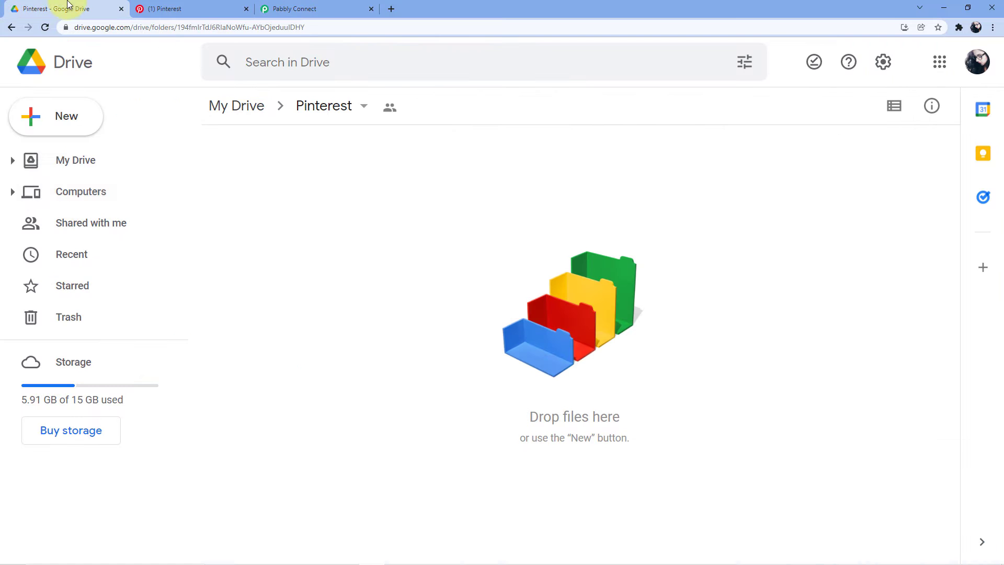
- Switch to Google Drive, open the Pinterest folder from My Drive, and glance at the Pinterest profile
{"action": "left_click", "coordinate": [63, 9]}
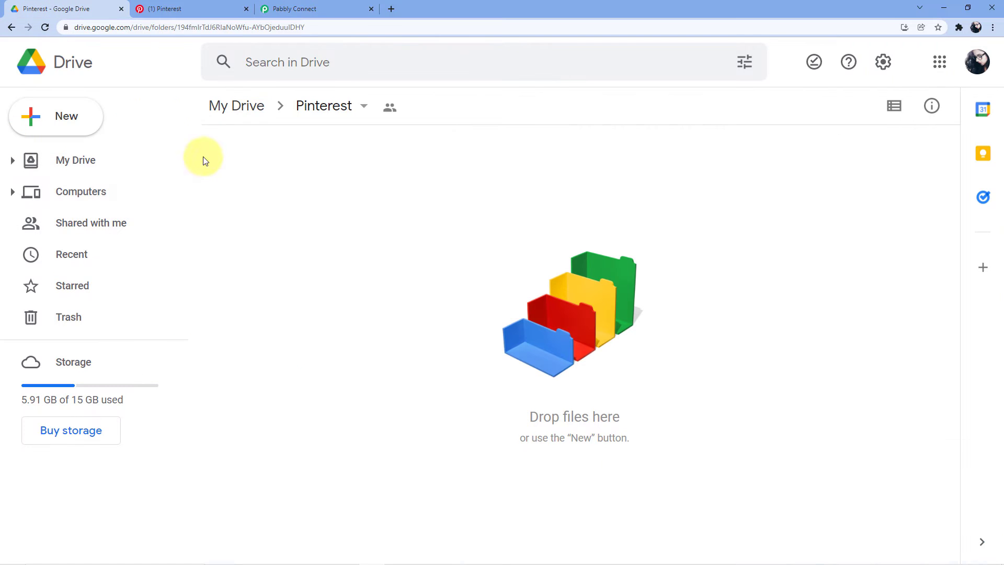
{"action": "left_click", "coordinate": [224, 105]}
{"action": "scroll", "coordinate": [314, 334], "scroll_direction": "down", "scroll_amount": 1}
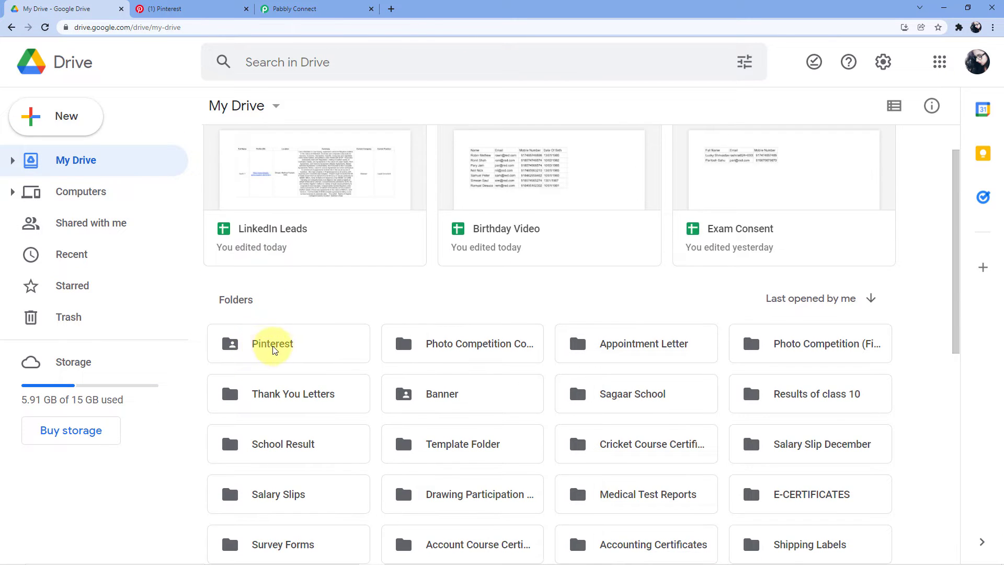
{"action": "double_click", "coordinate": [285, 348]}
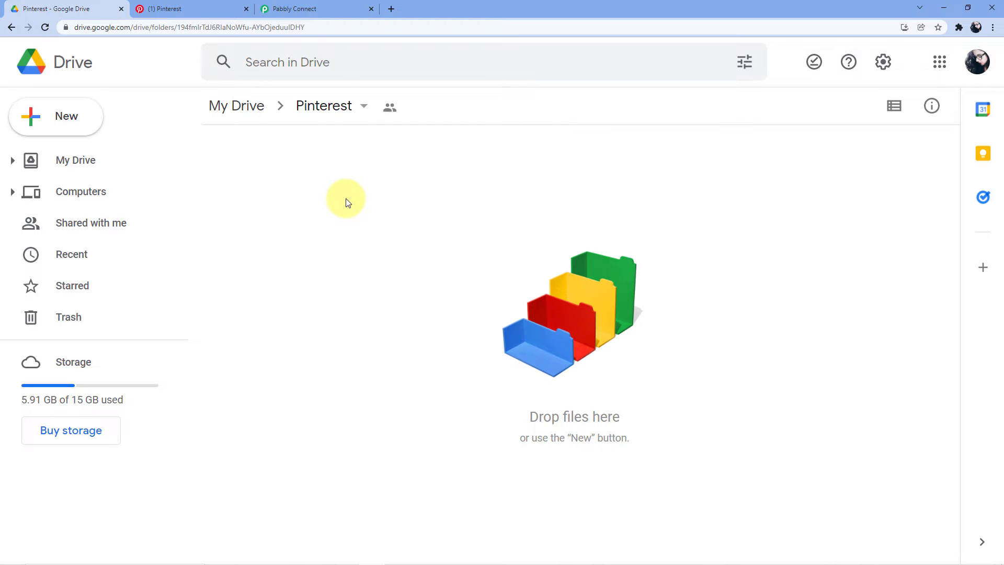
{"action": "left_click", "coordinate": [247, 5]}
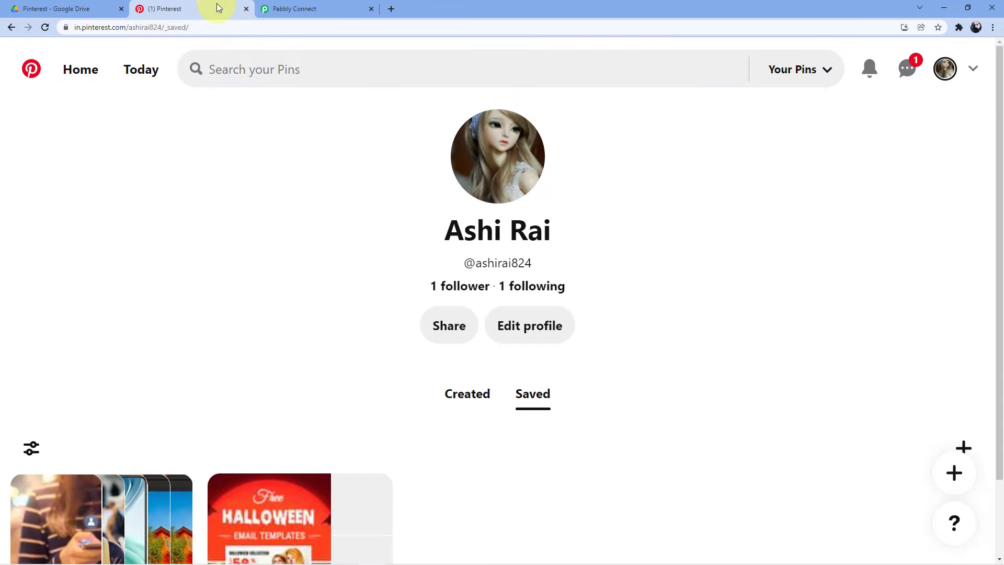
{"action": "left_click", "coordinate": [63, 6]}
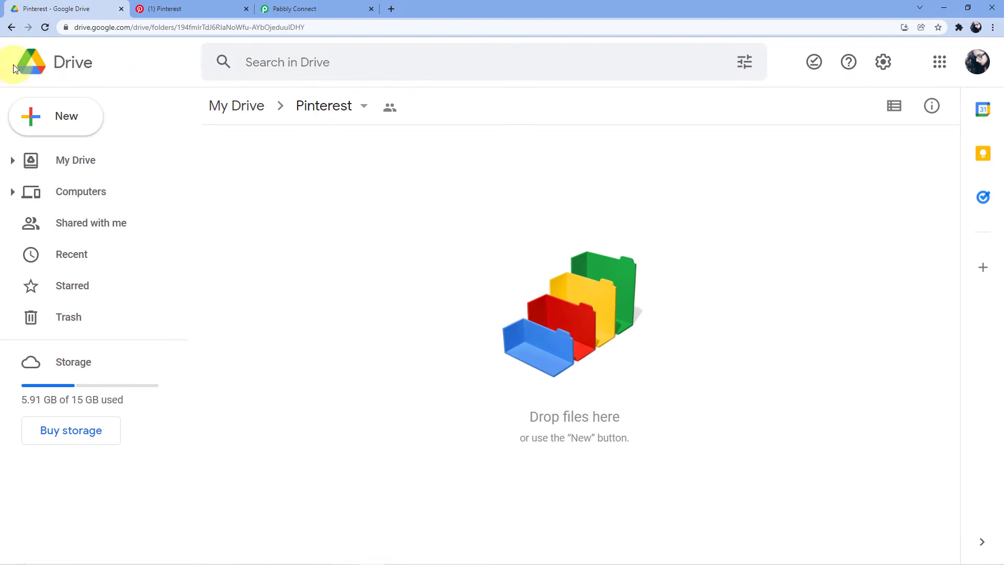
- Return to Pabbly Connect and set the trigger's folder to Pinterest
{"action": "left_click", "coordinate": [324, 8]}
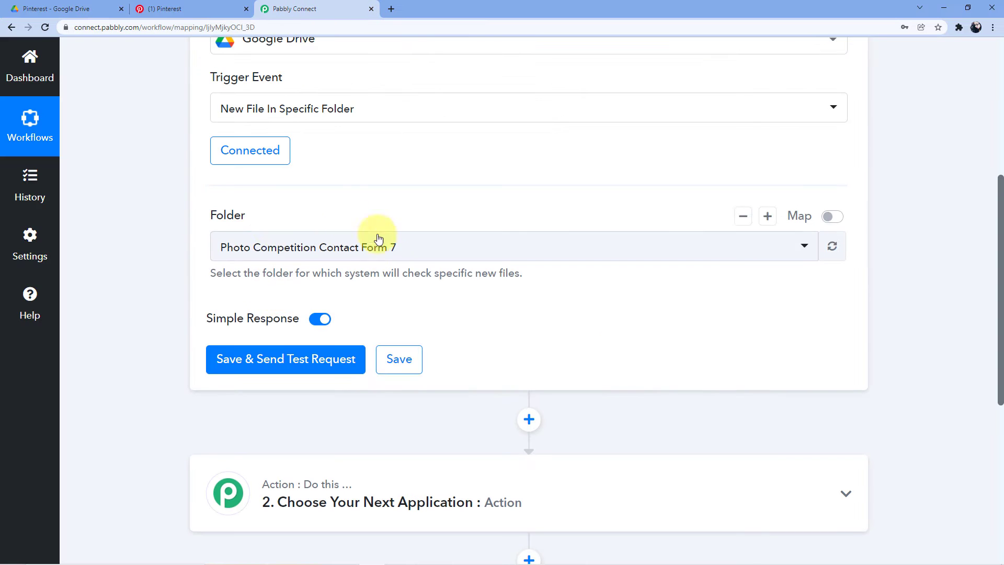
{"action": "left_click", "coordinate": [426, 250]}
{"action": "scroll", "coordinate": [259, 361], "scroll_direction": "down", "scroll_amount": 1}
{"action": "left_click", "coordinate": [247, 347]}
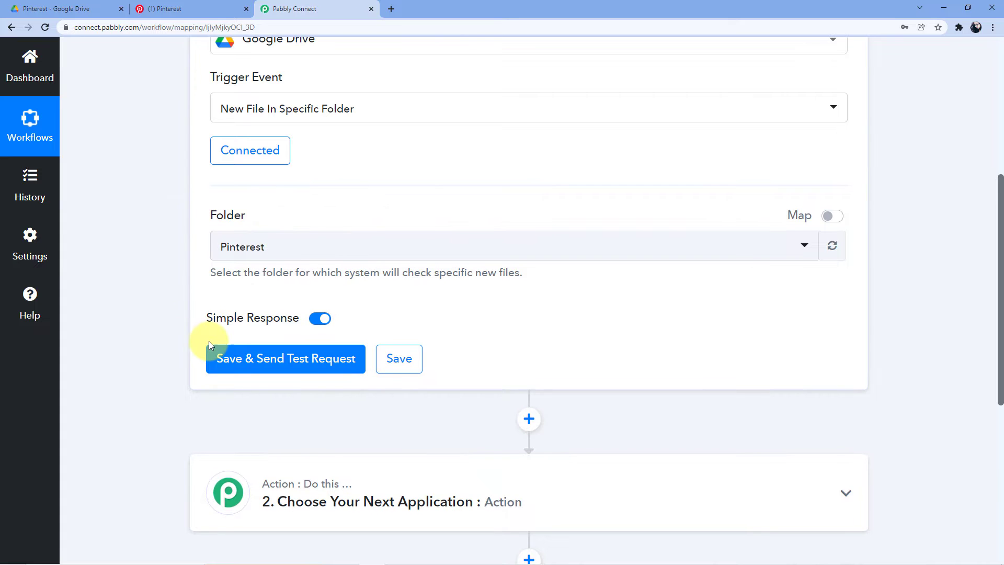
- Switch to Google Drive, upload the Sunset image from the Desktop into the Pinterest folder, and preview it
{"action": "left_click", "coordinate": [75, 8]}
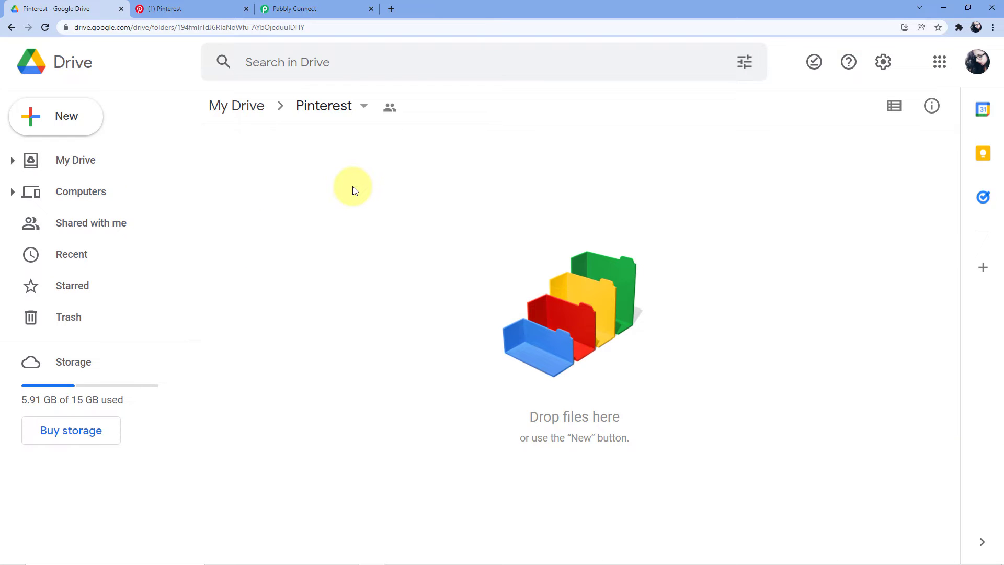
{"action": "left_click", "coordinate": [60, 116]}
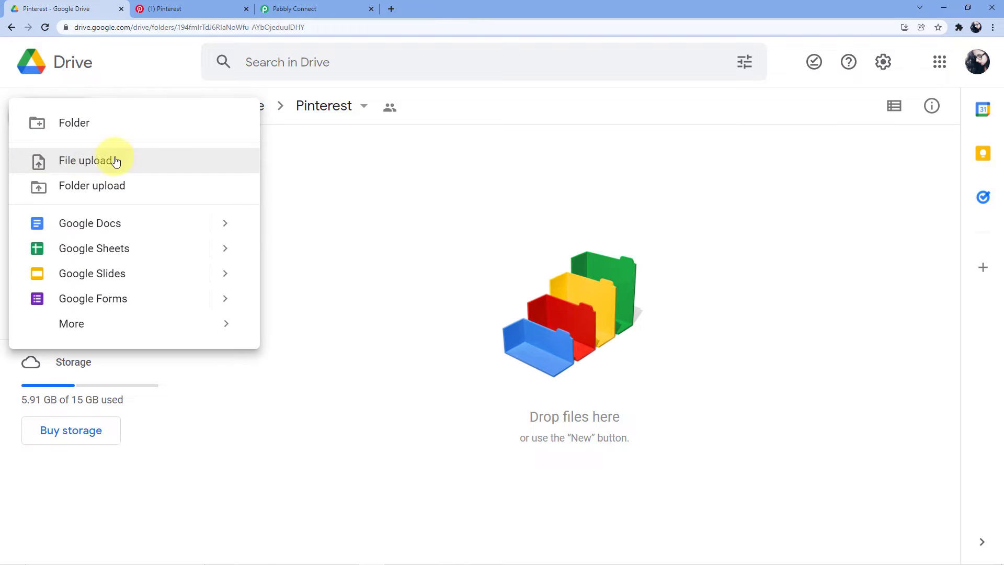
{"action": "left_click", "coordinate": [93, 165]}
{"action": "scroll", "coordinate": [268, 138], "scroll_direction": "down", "scroll_amount": 1}
{"action": "scroll", "coordinate": [271, 127], "scroll_direction": "up", "scroll_amount": 1}
{"action": "left_click", "coordinate": [124, 27]}
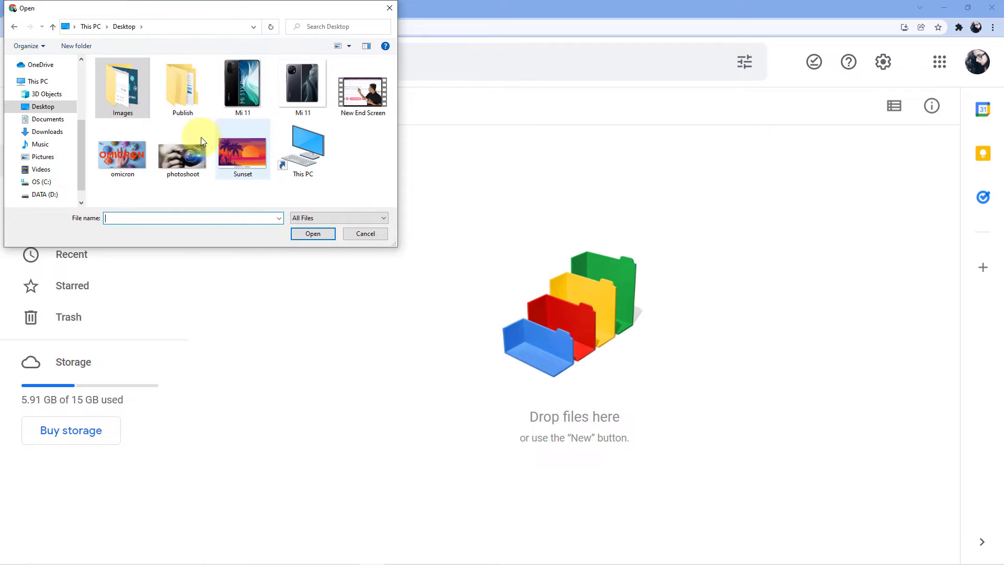
{"action": "left_click", "coordinate": [247, 155]}
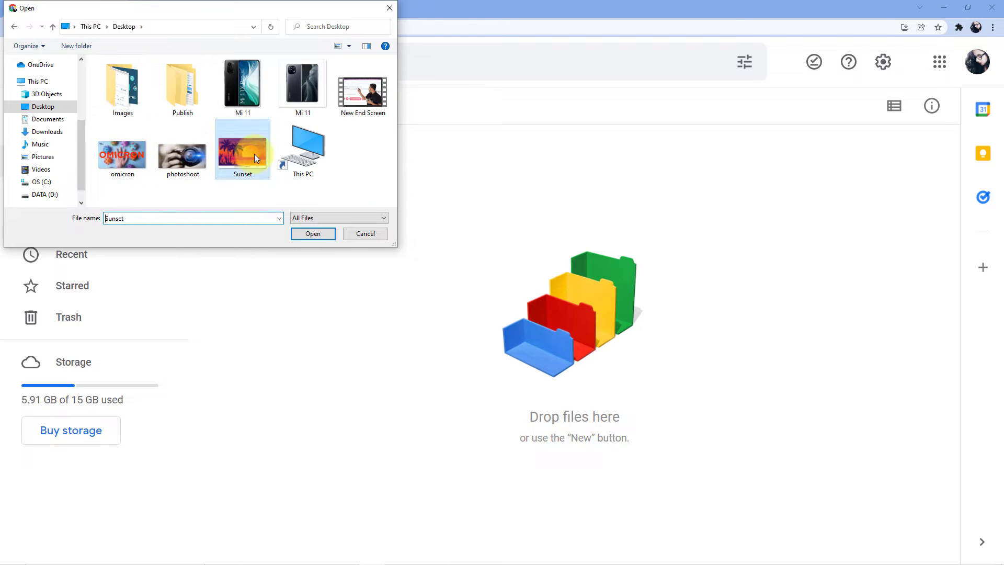
{"action": "left_click", "coordinate": [312, 233]}
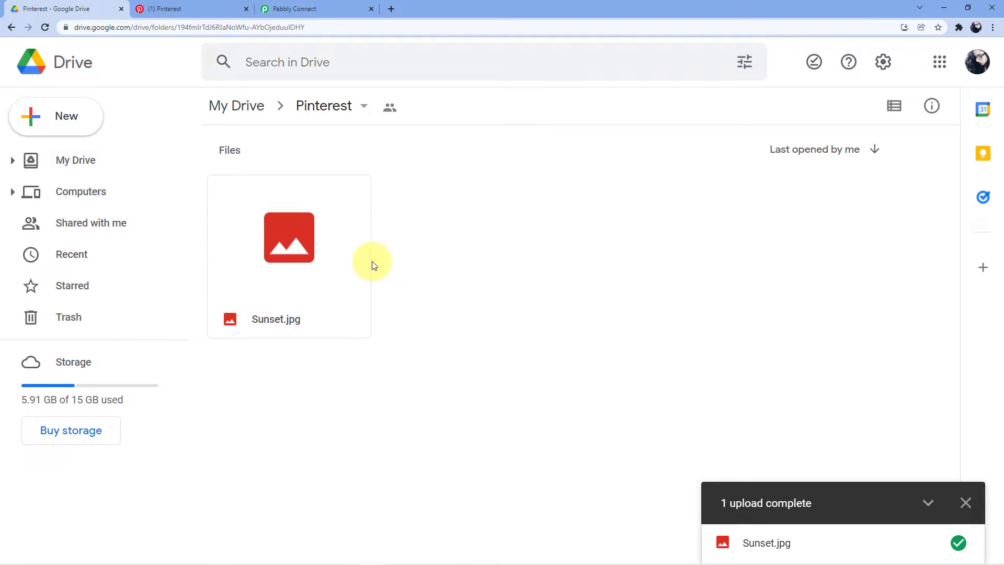
{"action": "double_click", "coordinate": [296, 259]}
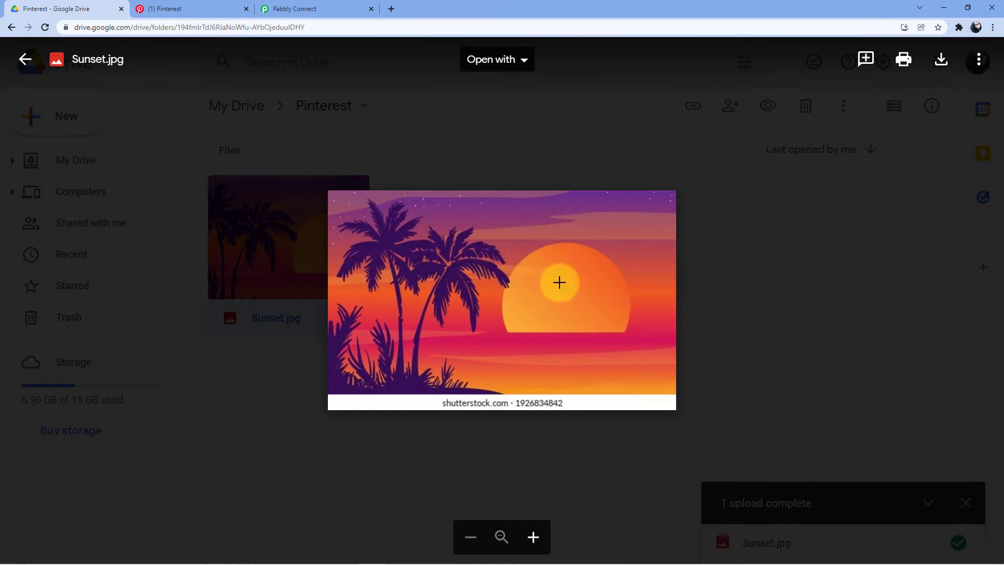
- Close the image preview, return to Pabbly Connect, and save the Google Drive trigger while sending a test request
{"action": "left_click", "coordinate": [780, 276]}
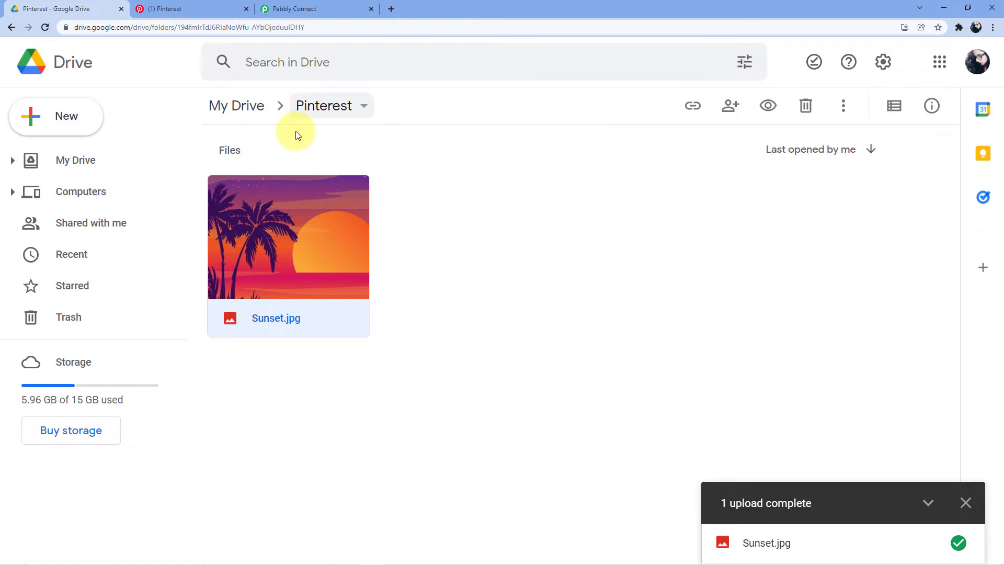
{"action": "left_click", "coordinate": [319, 9]}
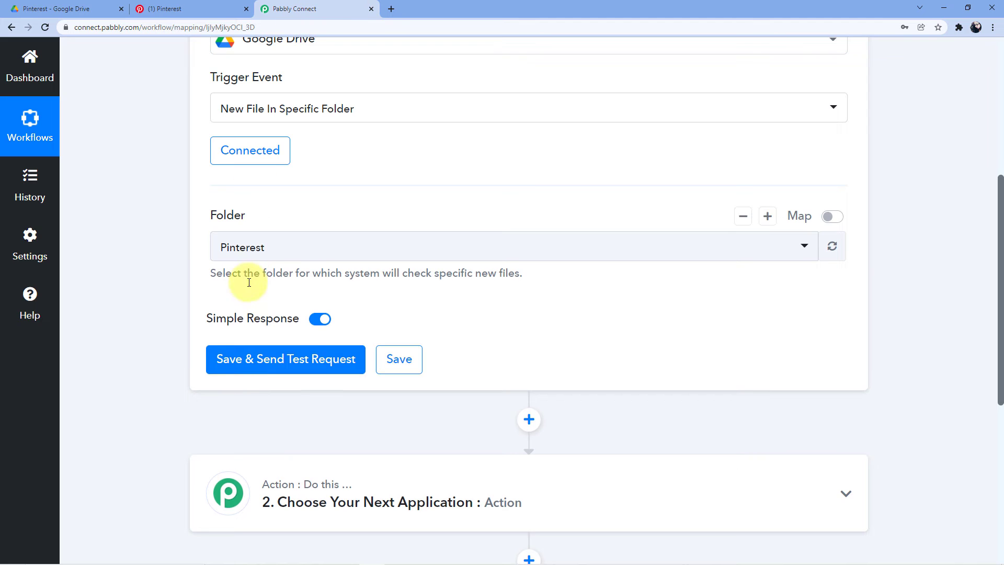
{"action": "left_click", "coordinate": [269, 359]}
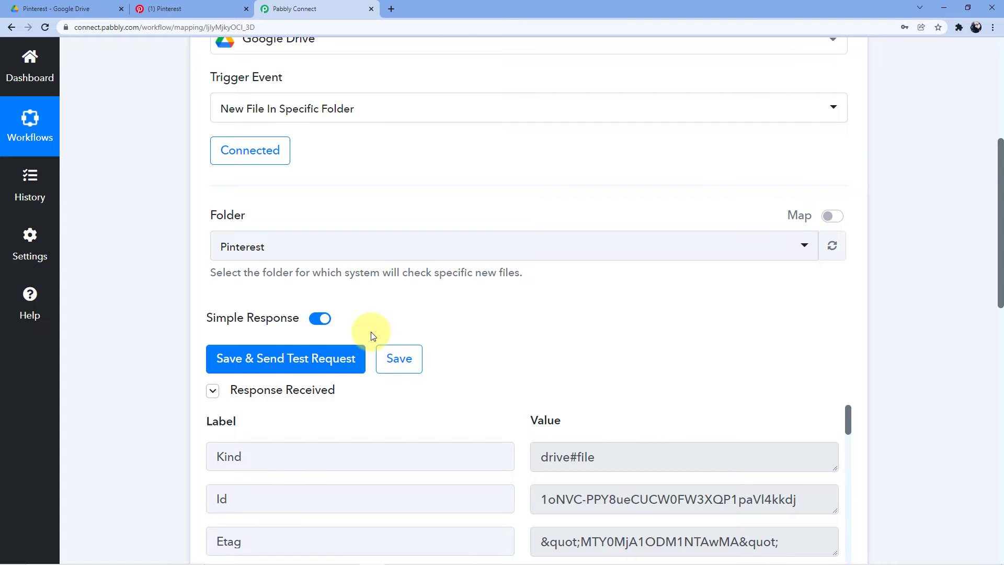
- Review the first fields of the trigger's received response and look at the Sunset image in Google Drive
{"action": "scroll", "coordinate": [373, 335], "scroll_direction": "down", "scroll_amount": 2}
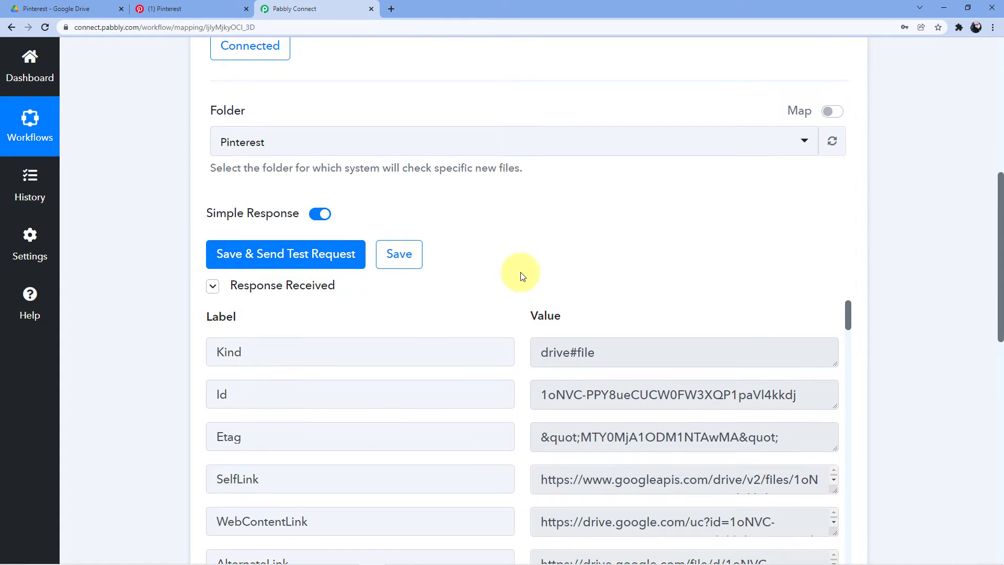
{"action": "scroll", "coordinate": [523, 261], "scroll_direction": "down", "scroll_amount": 2}
{"action": "scroll", "coordinate": [473, 384], "scroll_direction": "down", "scroll_amount": 2}
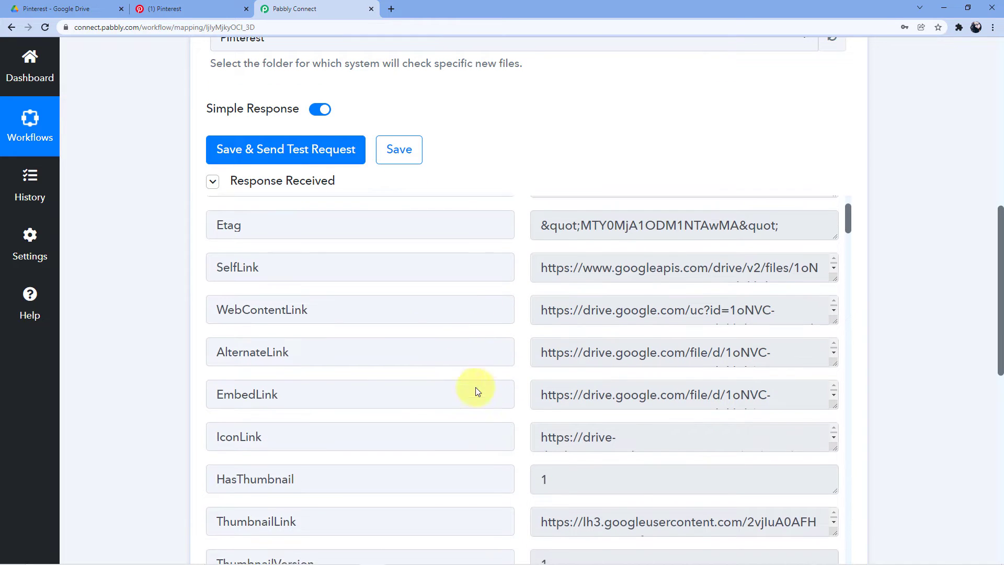
{"action": "scroll", "coordinate": [476, 380], "scroll_direction": "down", "scroll_amount": 2}
{"action": "scroll", "coordinate": [494, 274], "scroll_direction": "down", "scroll_amount": 2}
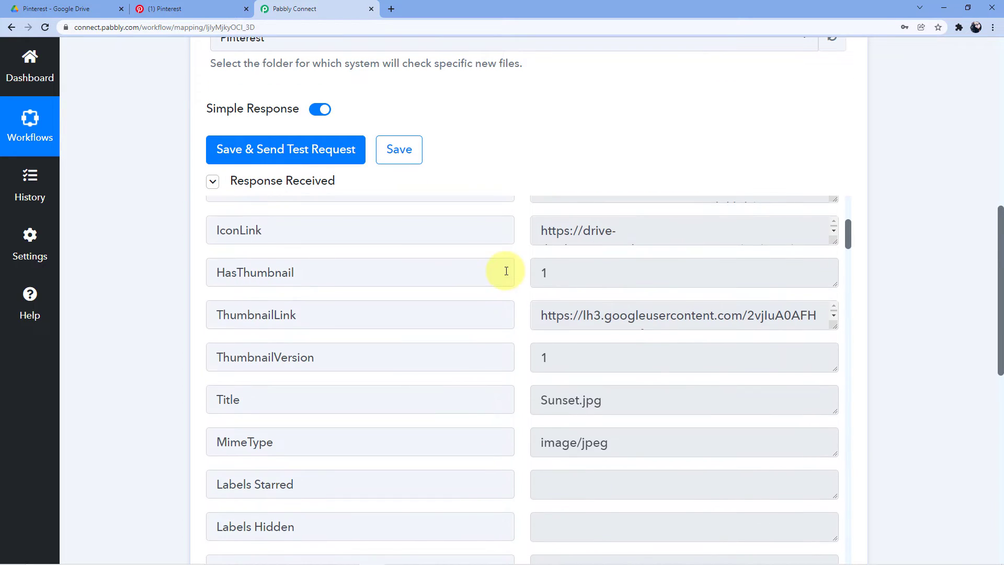
{"action": "scroll", "coordinate": [506, 271], "scroll_direction": "up", "scroll_amount": 3}
{"action": "left_click", "coordinate": [73, 9]}
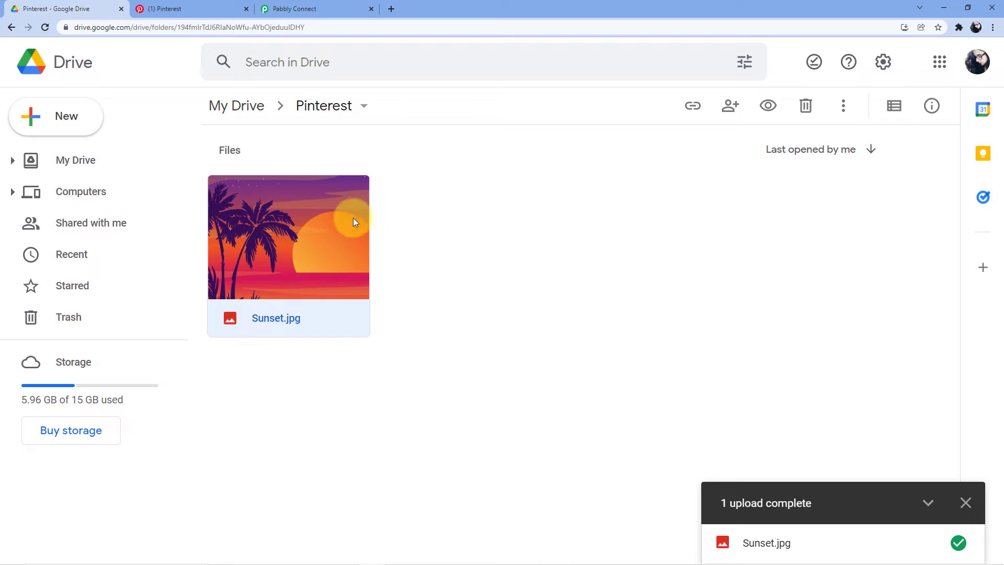
{"action": "left_click", "coordinate": [417, 180]}
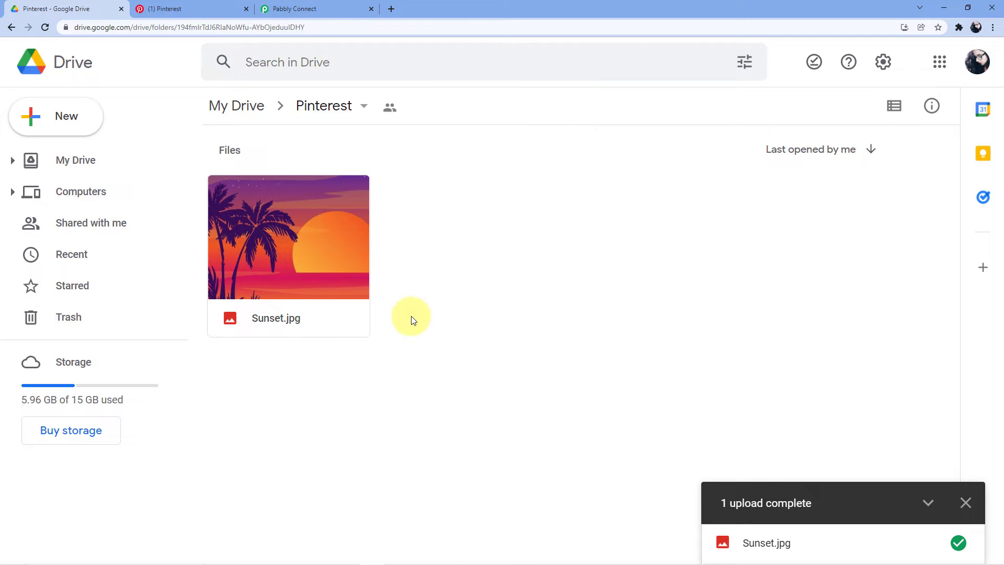
- Return to Pabbly Connect and compare the response's Title value with the image's file name in Google Drive
{"action": "left_click", "coordinate": [292, 9]}
{"action": "scroll", "coordinate": [513, 285], "scroll_direction": "up", "scroll_amount": 3}
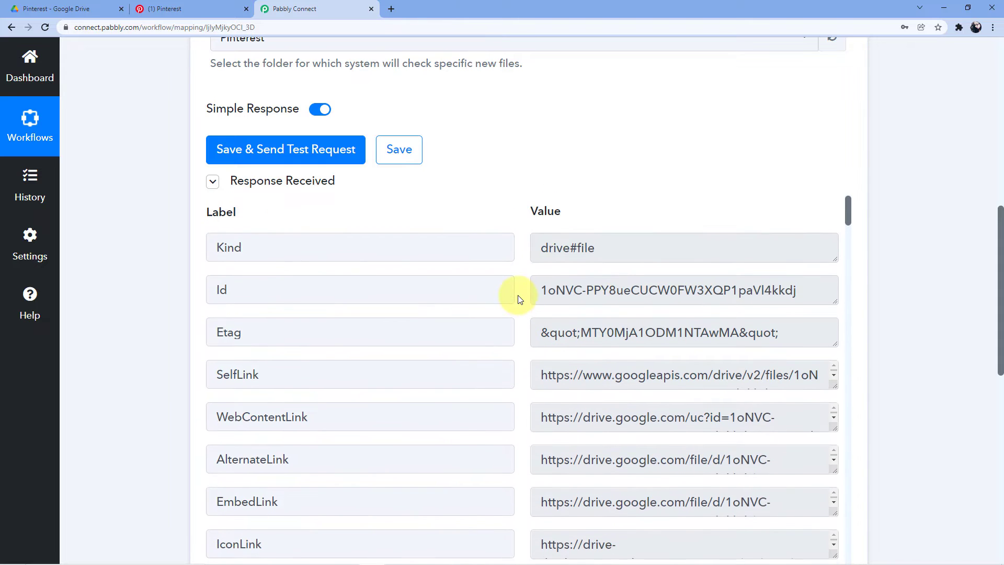
{"action": "scroll", "coordinate": [519, 295], "scroll_direction": "down", "scroll_amount": 4}
{"action": "scroll", "coordinate": [485, 279], "scroll_direction": "down", "scroll_amount": 2}
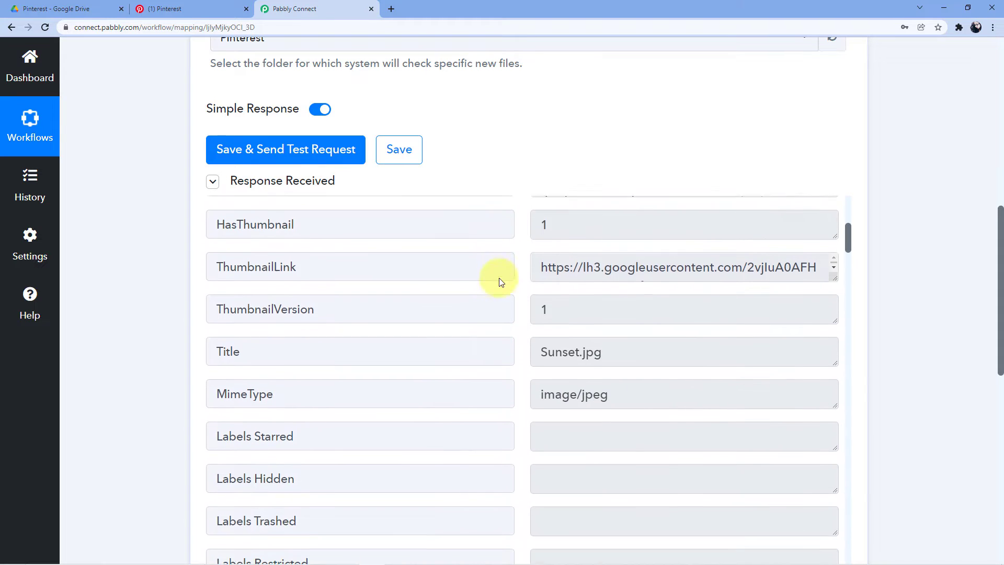
{"action": "left_click", "coordinate": [573, 347]}
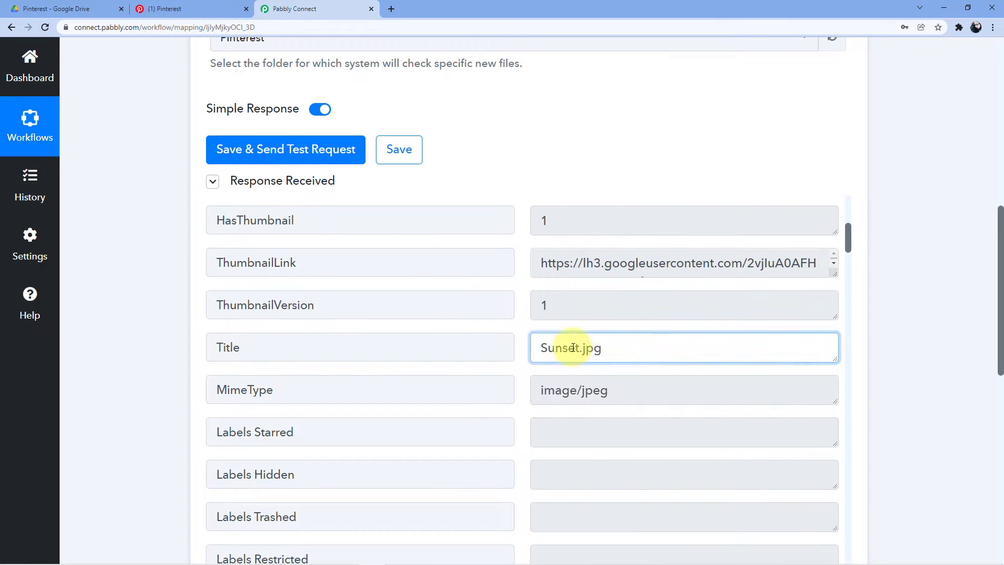
{"action": "left_click", "coordinate": [522, 336]}
{"action": "left_click", "coordinate": [96, 4]}
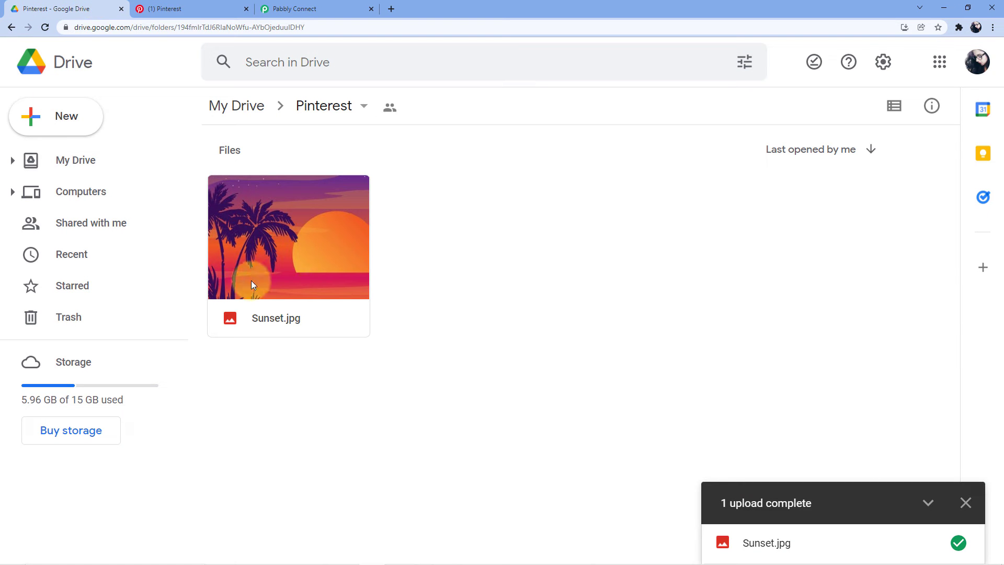
- Switch back to Pabbly Connect and look through the further response fields, including the labels, dates, parent folder and user permission details
{"action": "left_click", "coordinate": [303, 9]}
{"action": "scroll", "coordinate": [488, 269], "scroll_direction": "down", "scroll_amount": 5}
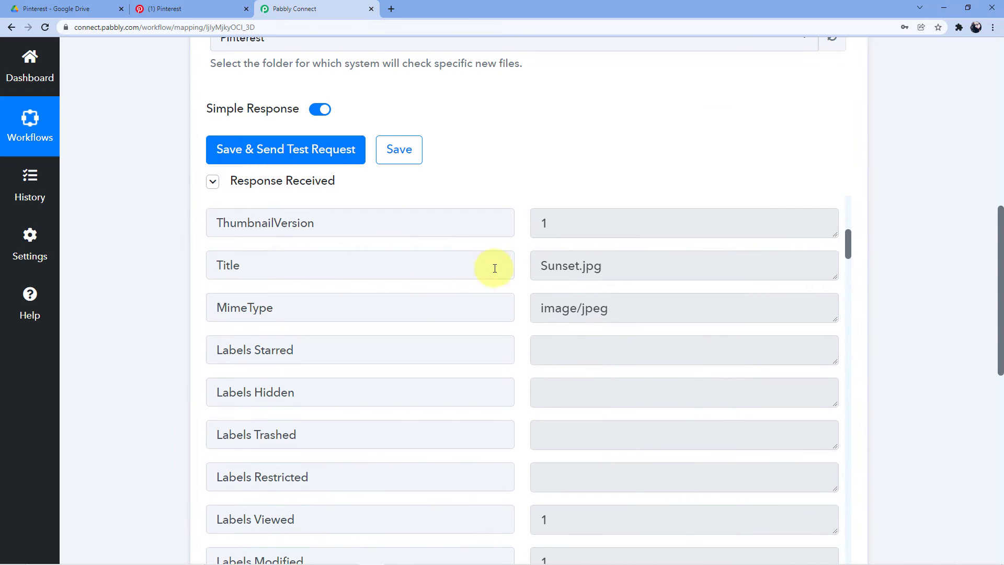
{"action": "scroll", "coordinate": [501, 267], "scroll_direction": "down", "scroll_amount": 8}
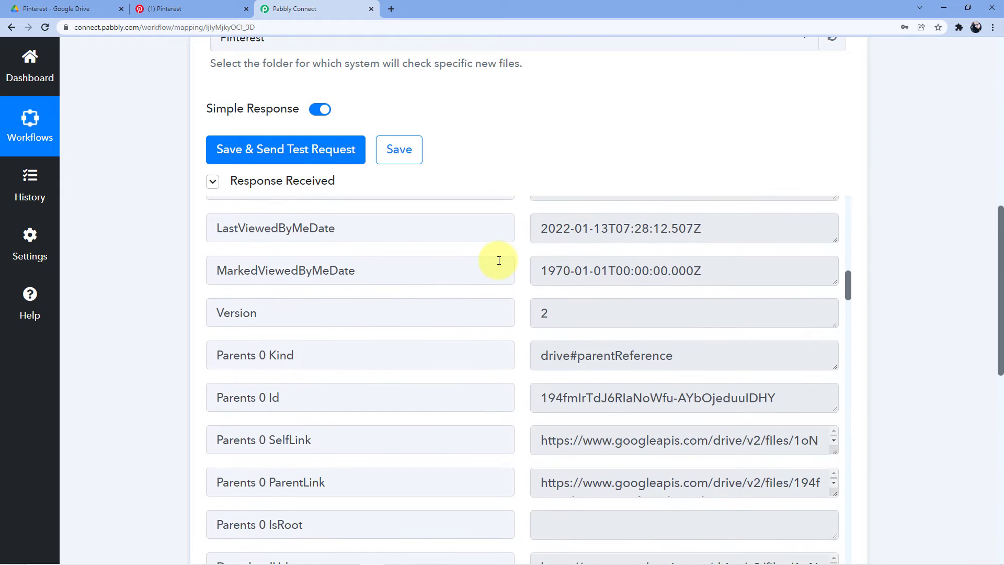
{"action": "scroll", "coordinate": [499, 260], "scroll_direction": "down", "scroll_amount": 3}
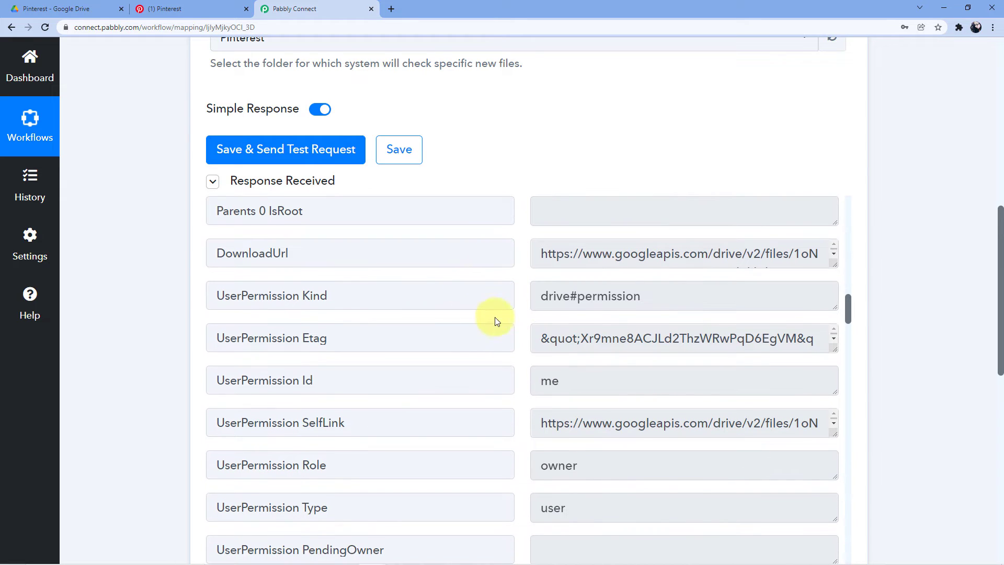
{"action": "scroll", "coordinate": [523, 293], "scroll_direction": "up", "scroll_amount": 12}
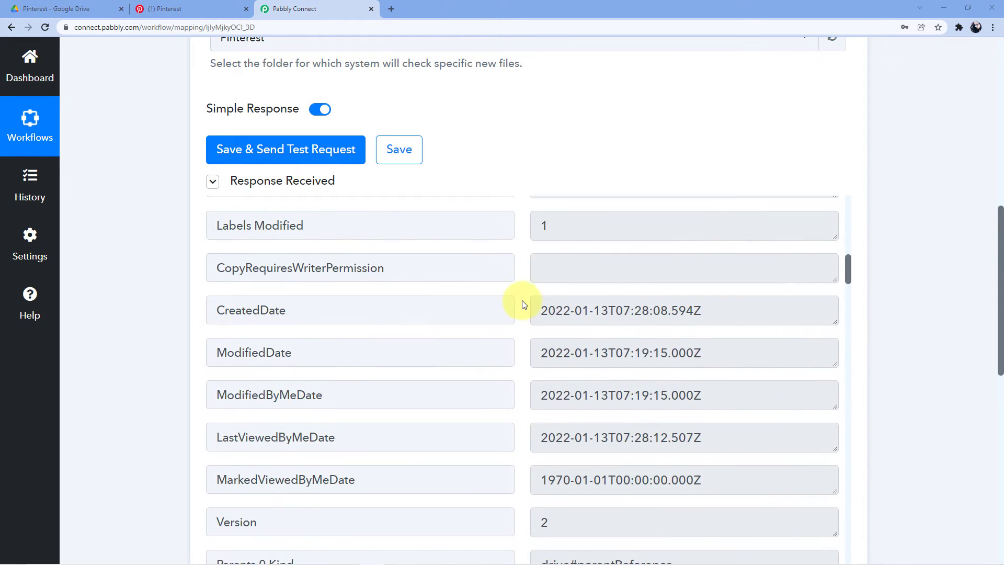
{"action": "scroll", "coordinate": [504, 316], "scroll_direction": "up", "scroll_amount": 15}
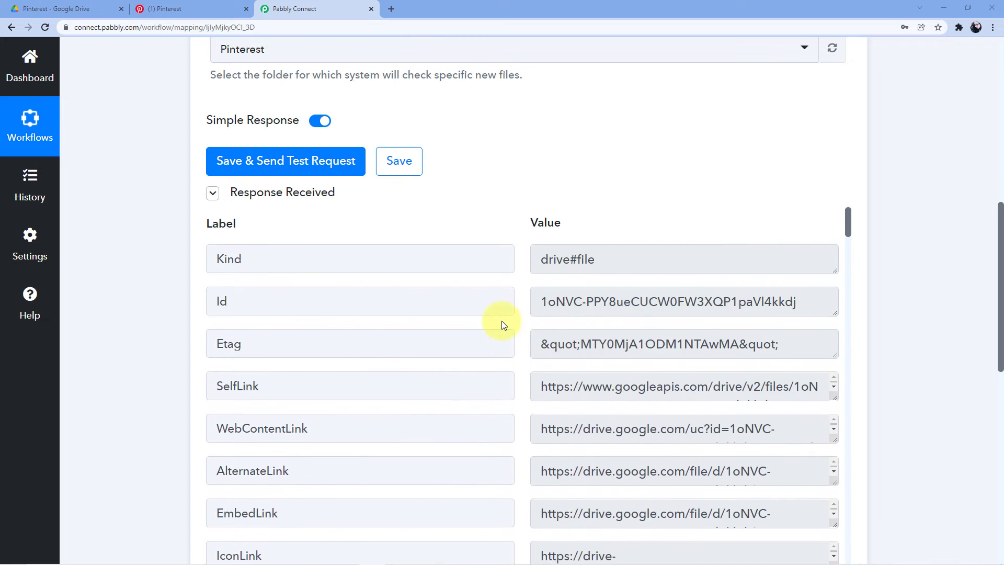
{"action": "scroll", "coordinate": [521, 303], "scroll_direction": "down", "scroll_amount": 3}
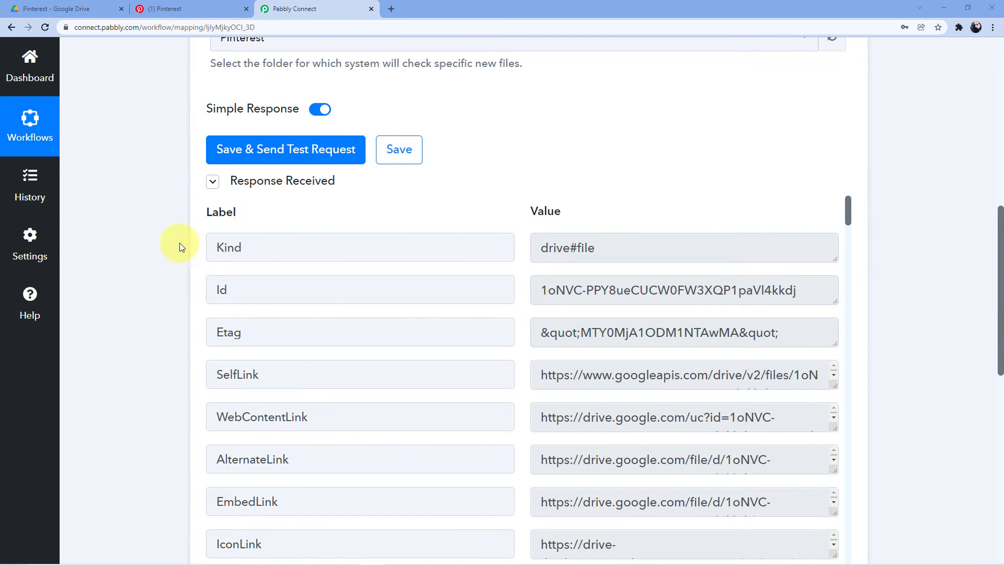
{"action": "scroll", "coordinate": [149, 297], "scroll_direction": "down", "scroll_amount": 1}
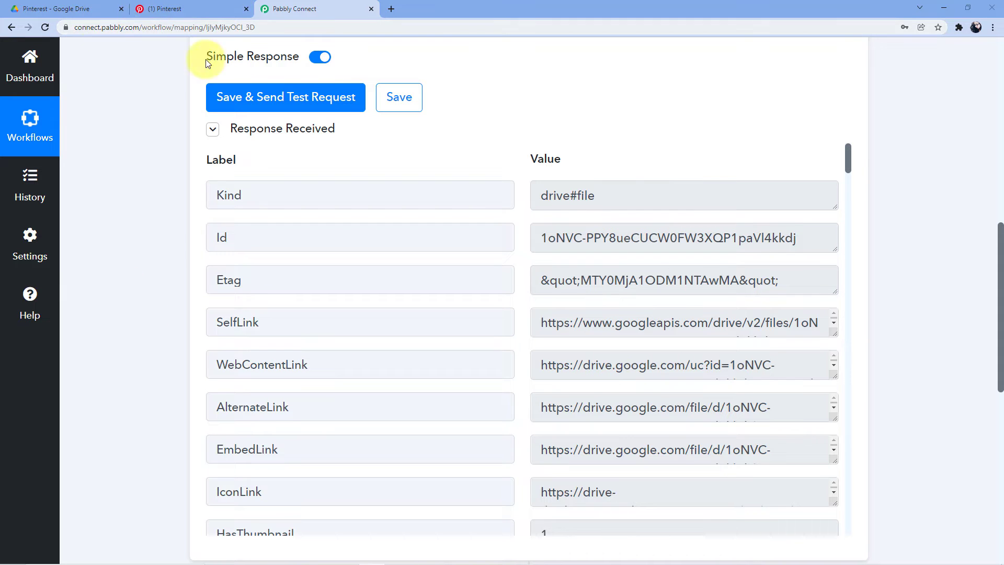
- Dismiss the upload notice in Google Drive and recheck the Title field in Pabbly Connect against the file name
{"action": "left_click", "coordinate": [45, 8]}
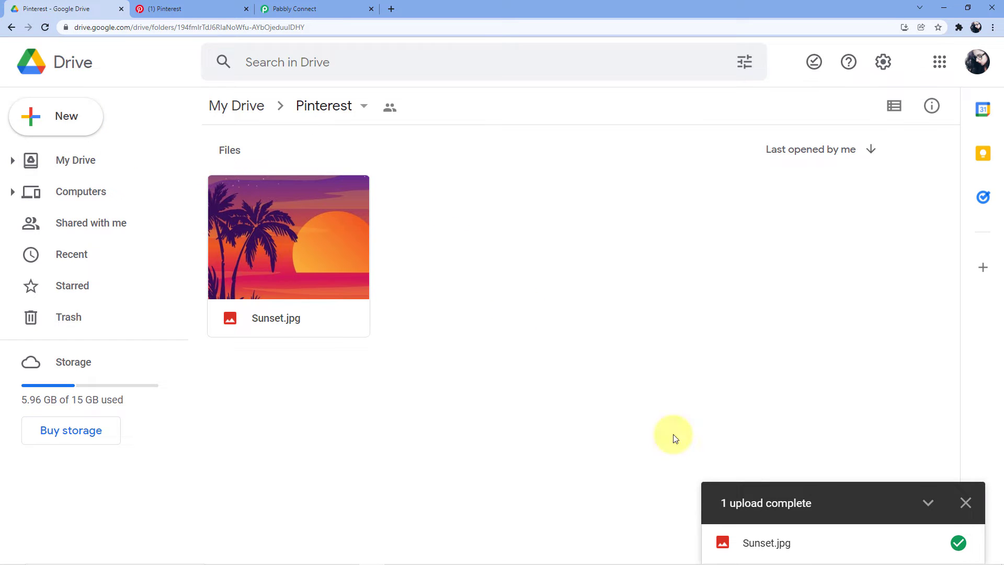
{"action": "left_click", "coordinate": [965, 502]}
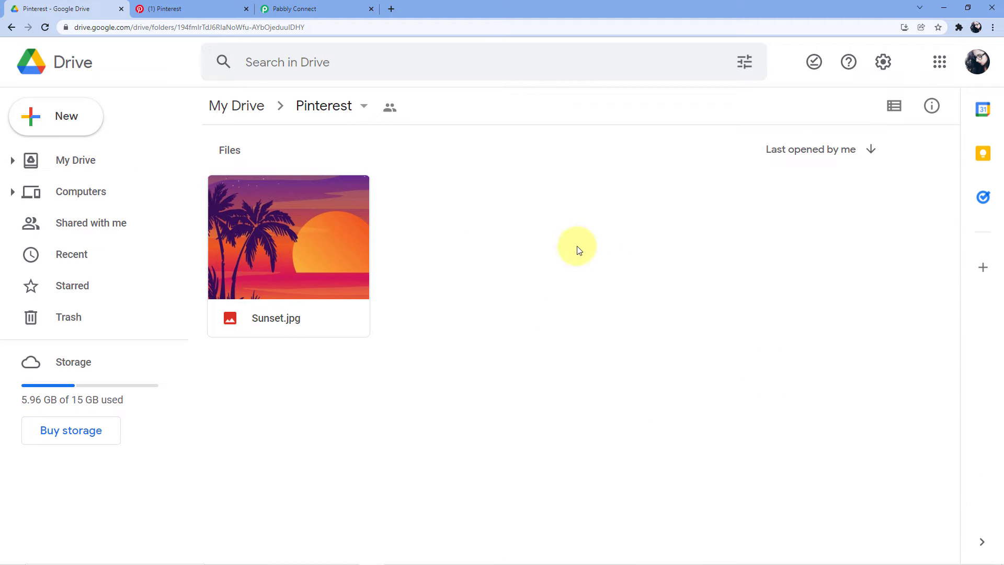
{"action": "left_click", "coordinate": [292, 9]}
{"action": "scroll", "coordinate": [462, 313], "scroll_direction": "down", "scroll_amount": 7}
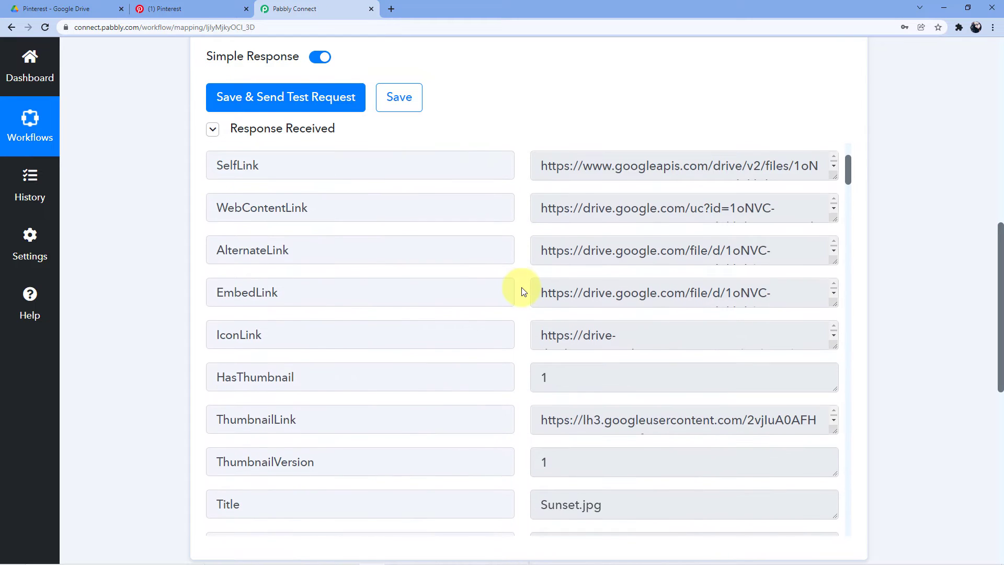
{"action": "left_click_drag", "start_coordinate": [265, 296], "coordinate": [218, 296]}
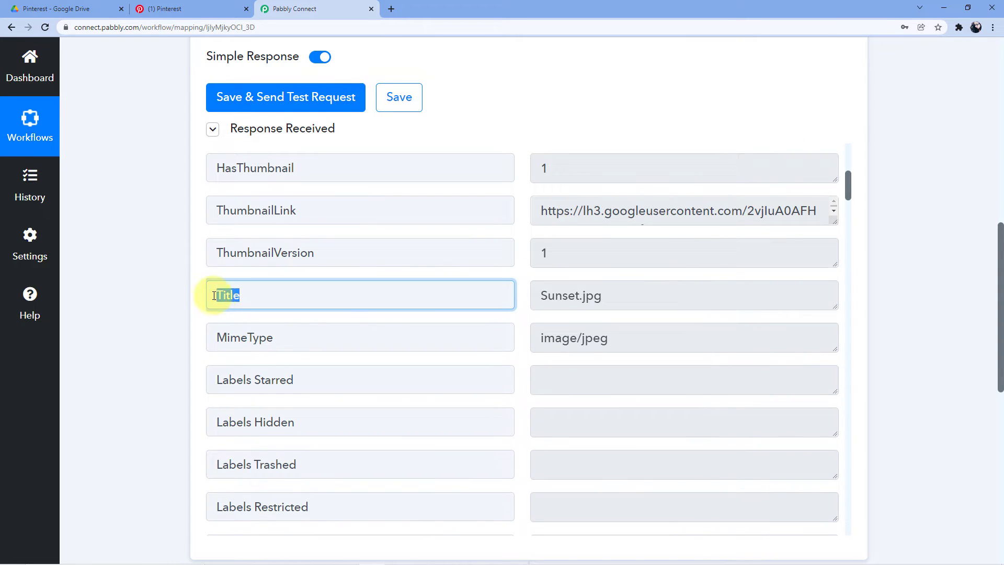
{"action": "left_click", "coordinate": [566, 303]}
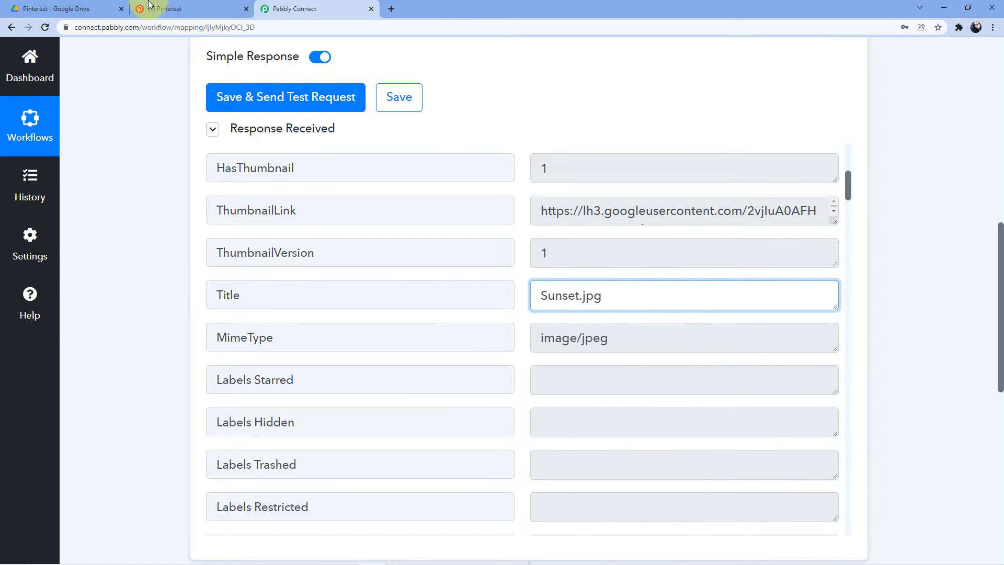
{"action": "left_click", "coordinate": [73, 9]}
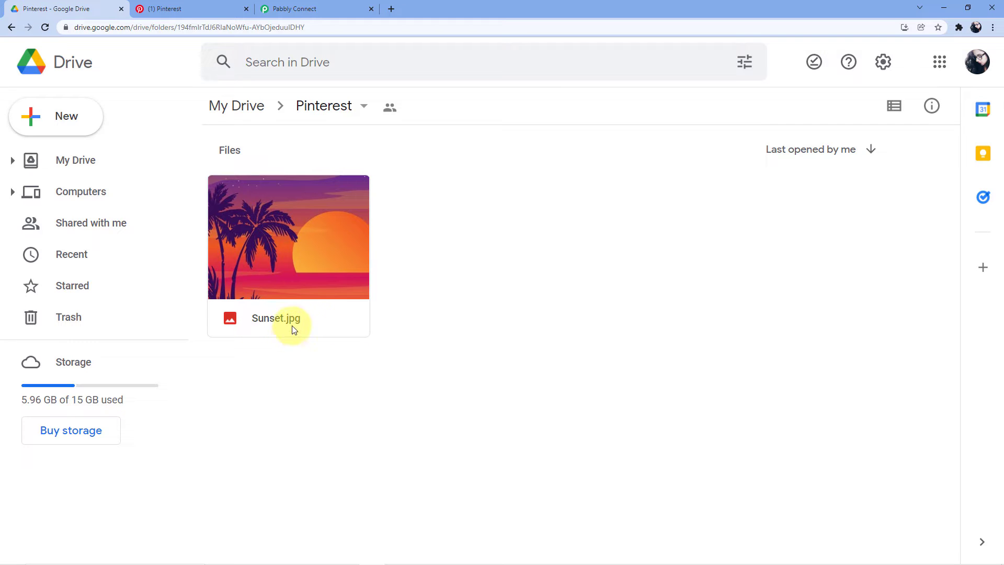
{"action": "left_click", "coordinate": [322, 6]}
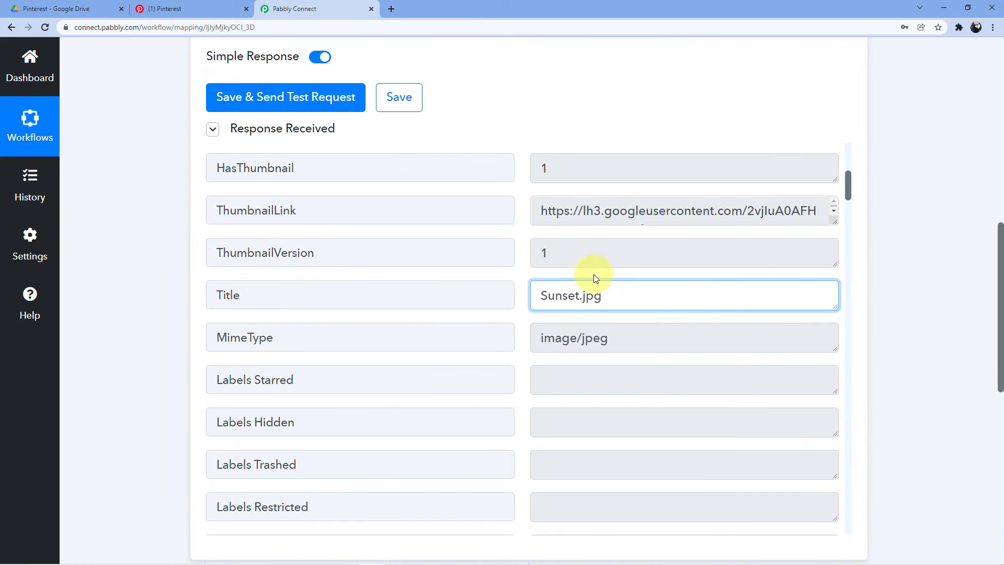
{"action": "left_click", "coordinate": [621, 299]}
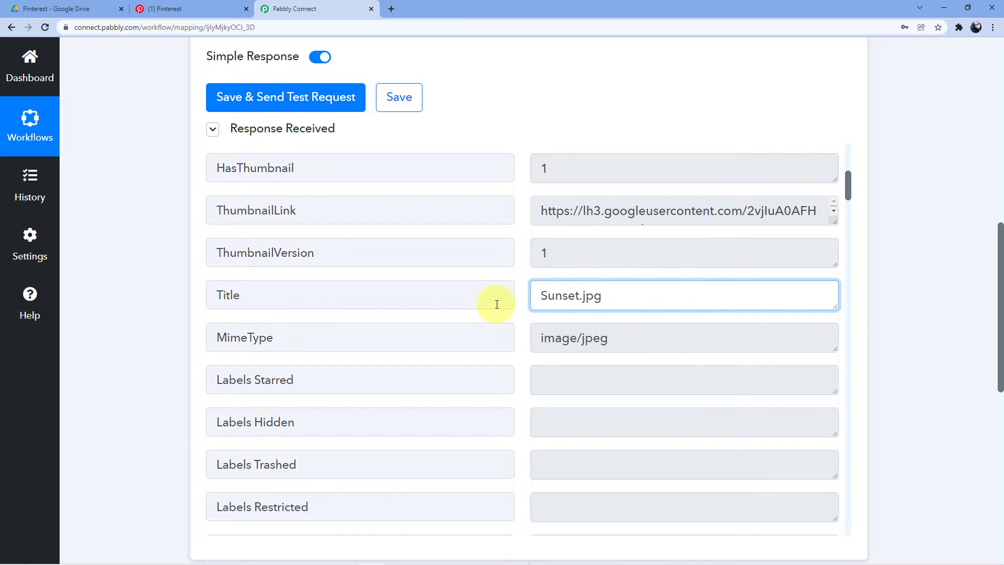
- Expand the workflow's second step, search the apps for "Tex", and choose Text Formatter as the action app
{"action": "scroll", "coordinate": [895, 284], "scroll_direction": "down", "scroll_amount": 9}
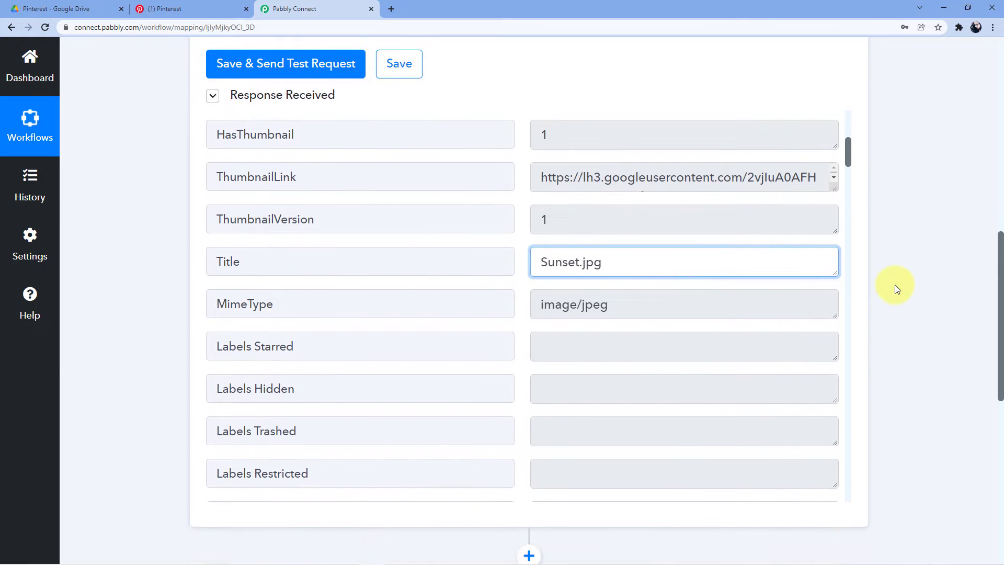
{"action": "left_click", "coordinate": [327, 206]}
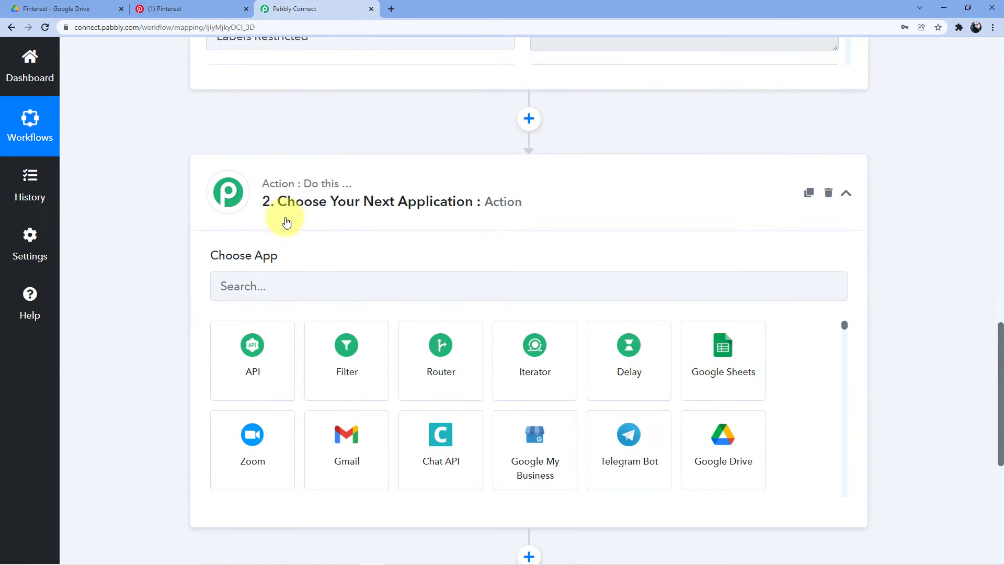
{"action": "left_click", "coordinate": [265, 286]}
{"action": "type", "text": "Tex"}
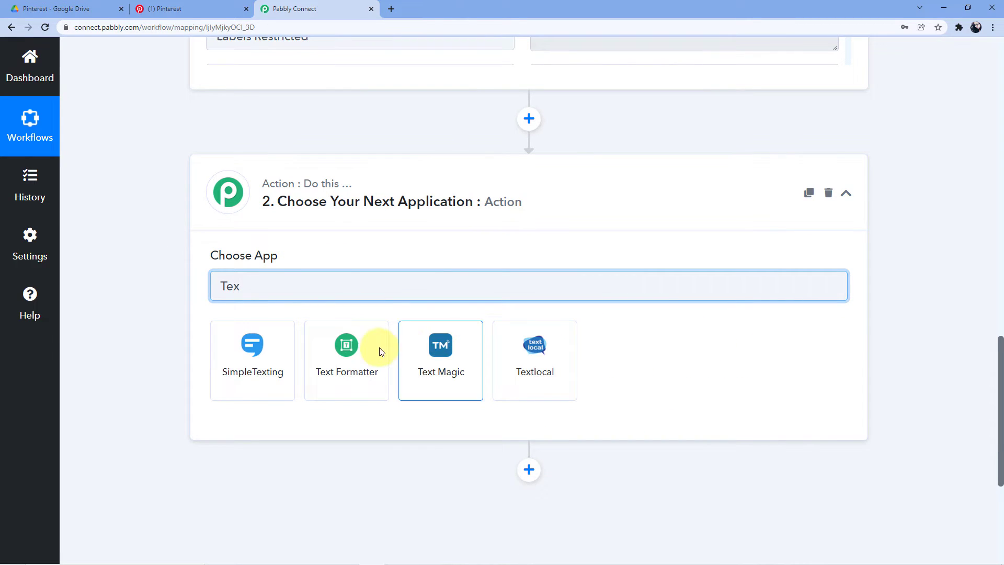
{"action": "left_click", "coordinate": [351, 344]}
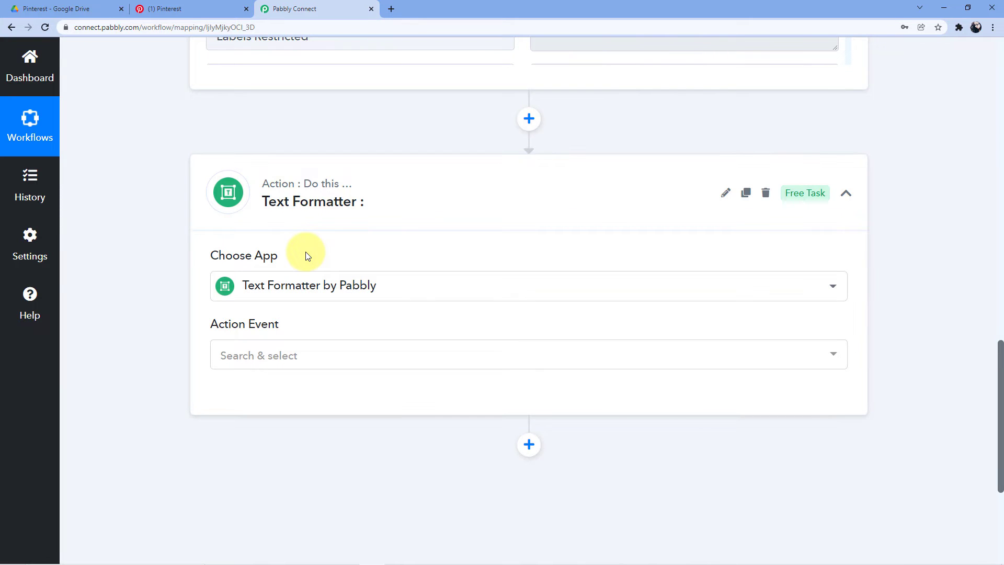
- Set the Text Formatter's action event to Split Text and connect it
{"action": "scroll", "coordinate": [308, 255], "scroll_direction": "down", "scroll_amount": 1}
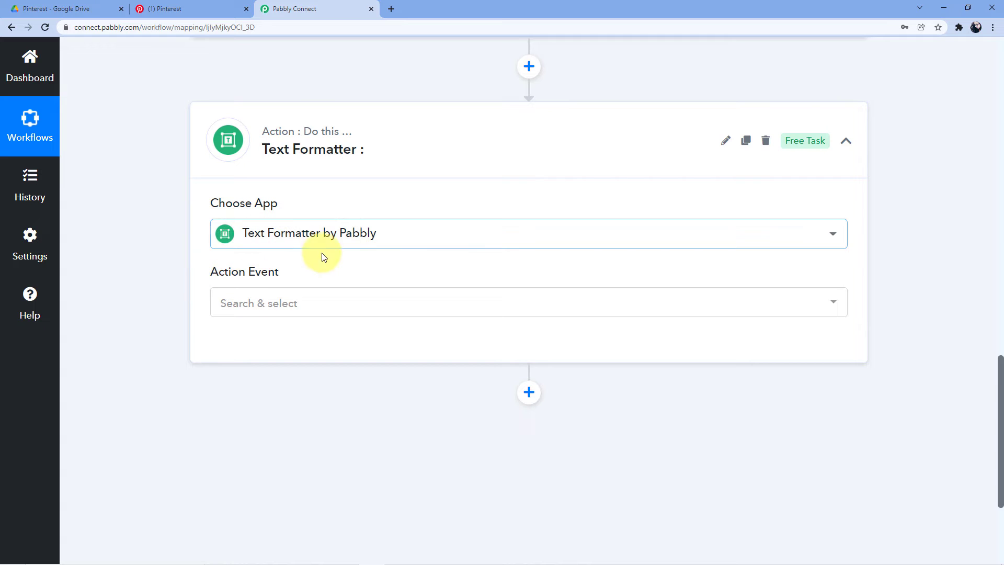
{"action": "scroll", "coordinate": [401, 265], "scroll_direction": "down", "scroll_amount": 1}
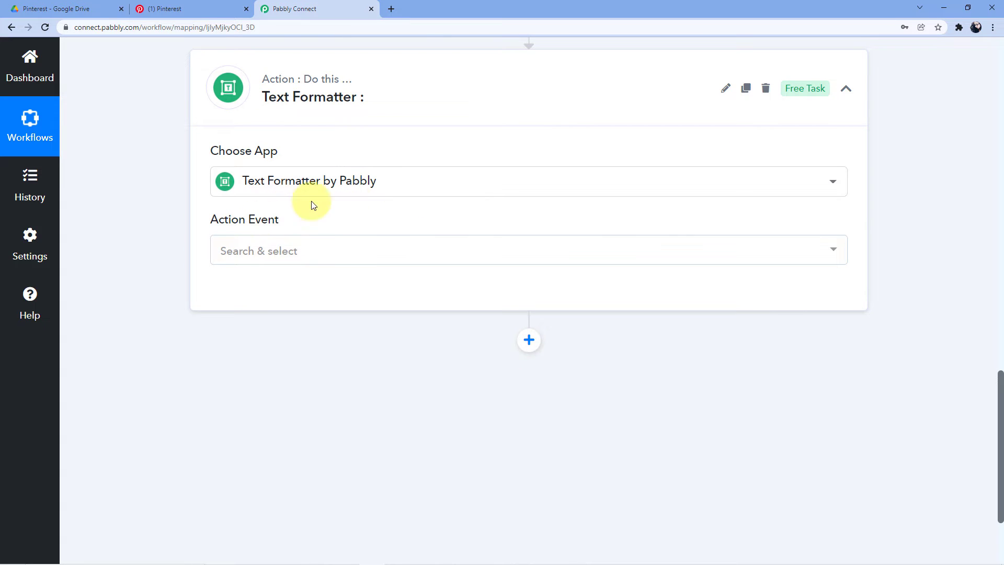
{"action": "left_click", "coordinate": [258, 256]}
{"action": "scroll", "coordinate": [258, 241], "scroll_direction": "down", "scroll_amount": 1}
{"action": "scroll", "coordinate": [252, 272], "scroll_direction": "down", "scroll_amount": 2}
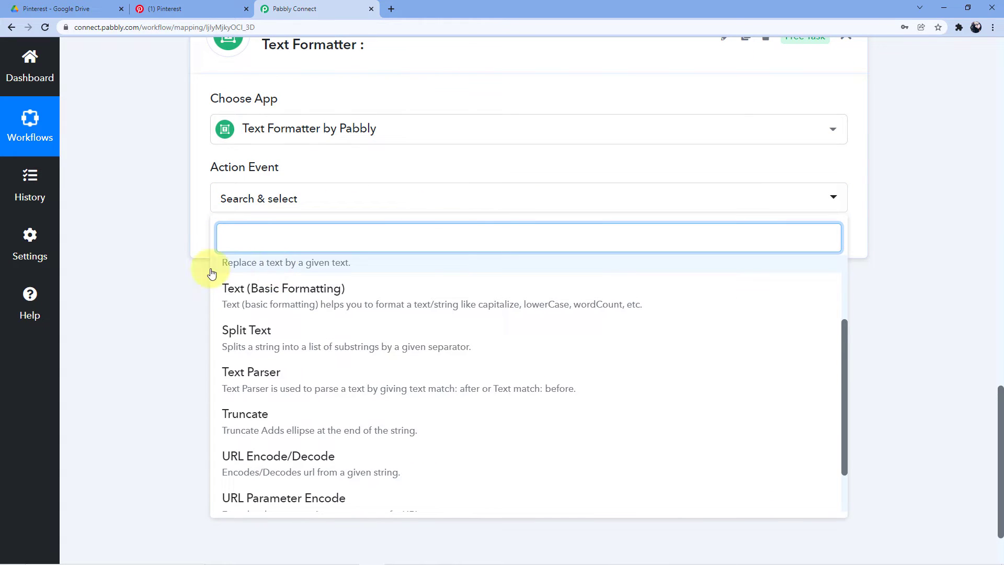
{"action": "left_click", "coordinate": [261, 337]}
{"action": "scroll", "coordinate": [301, 261], "scroll_direction": "up", "scroll_amount": 1}
{"action": "left_click", "coordinate": [242, 294]}
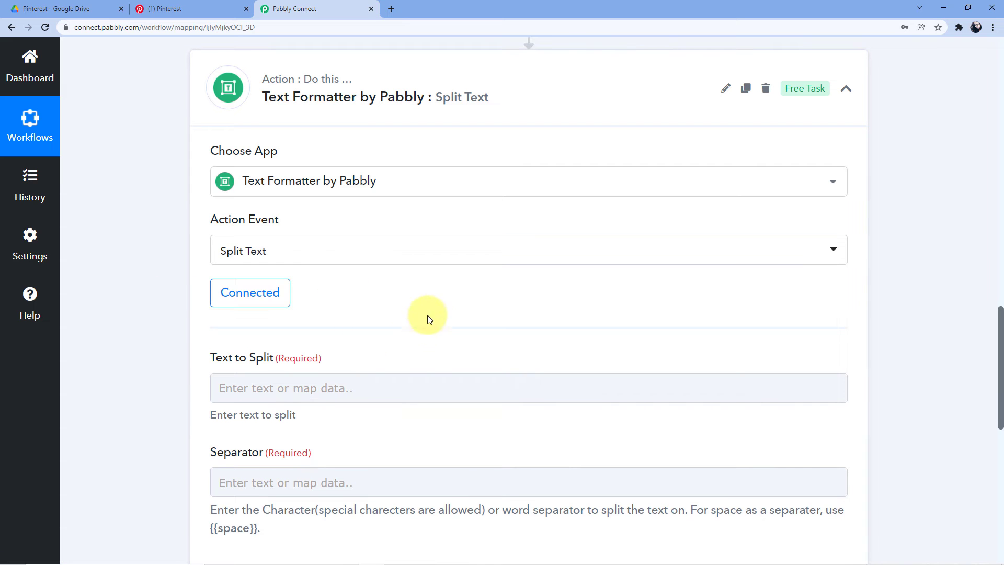
- Recheck the Title label and its file name value in the Google Drive step's response
{"action": "scroll", "coordinate": [264, 283], "scroll_direction": "down", "scroll_amount": 1}
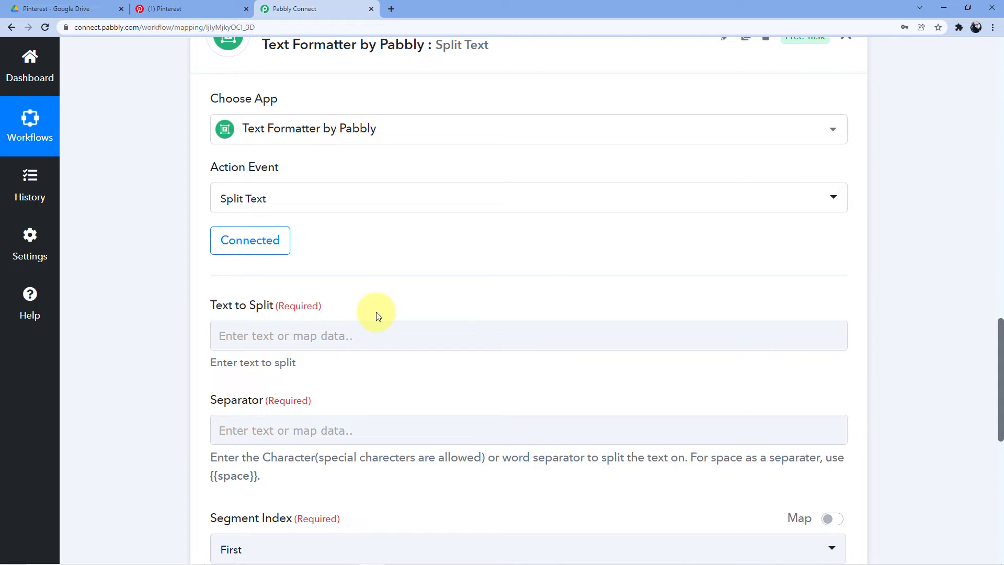
{"action": "scroll", "coordinate": [378, 317], "scroll_direction": "up", "scroll_amount": 12}
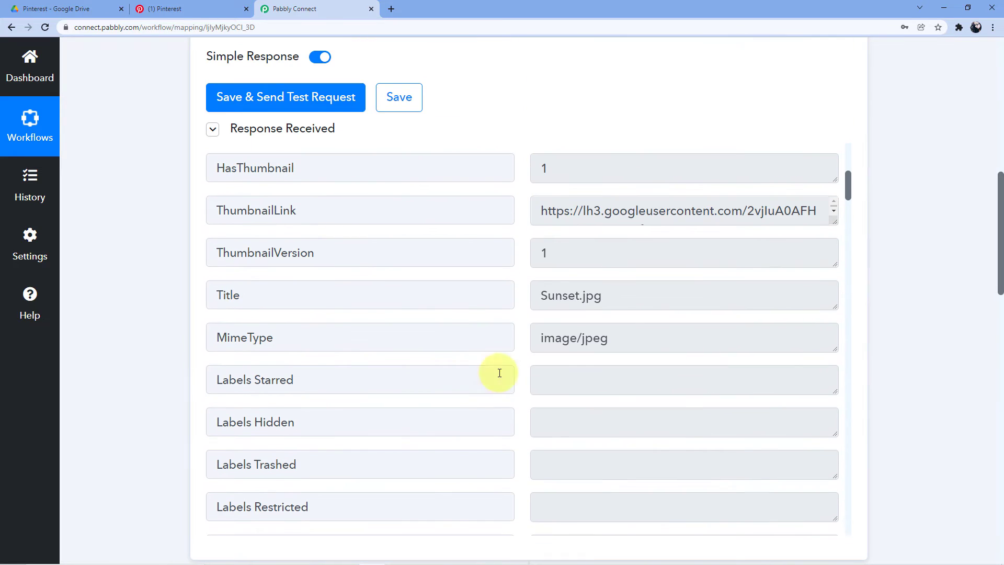
{"action": "left_click_drag", "start_coordinate": [255, 291], "coordinate": [202, 302]}
{"action": "left_click_drag", "start_coordinate": [534, 303], "coordinate": [594, 297]}
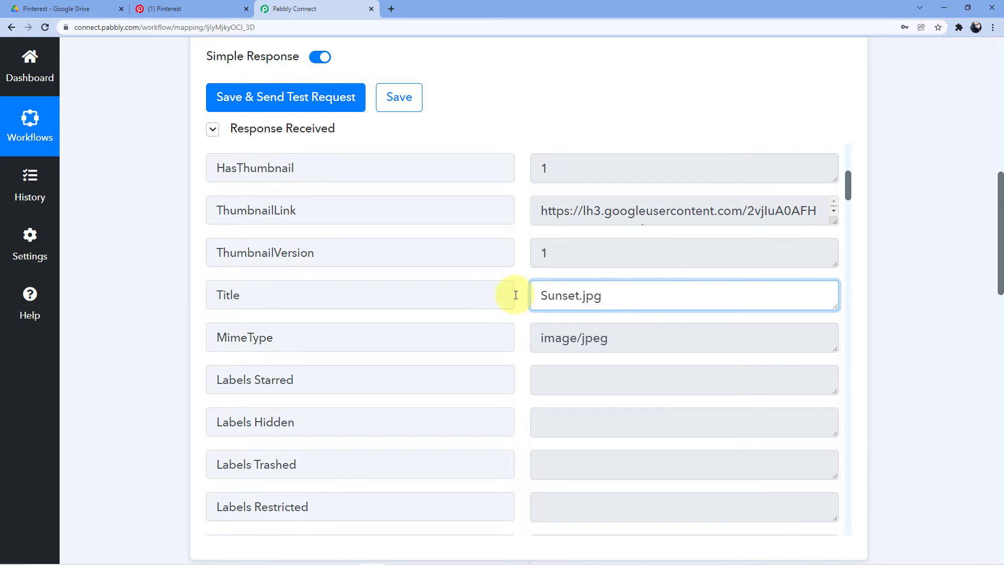
{"action": "scroll", "coordinate": [914, 289], "scroll_direction": "down", "scroll_amount": 2}
{"action": "scroll", "coordinate": [914, 288], "scroll_direction": "down", "scroll_amount": 10}
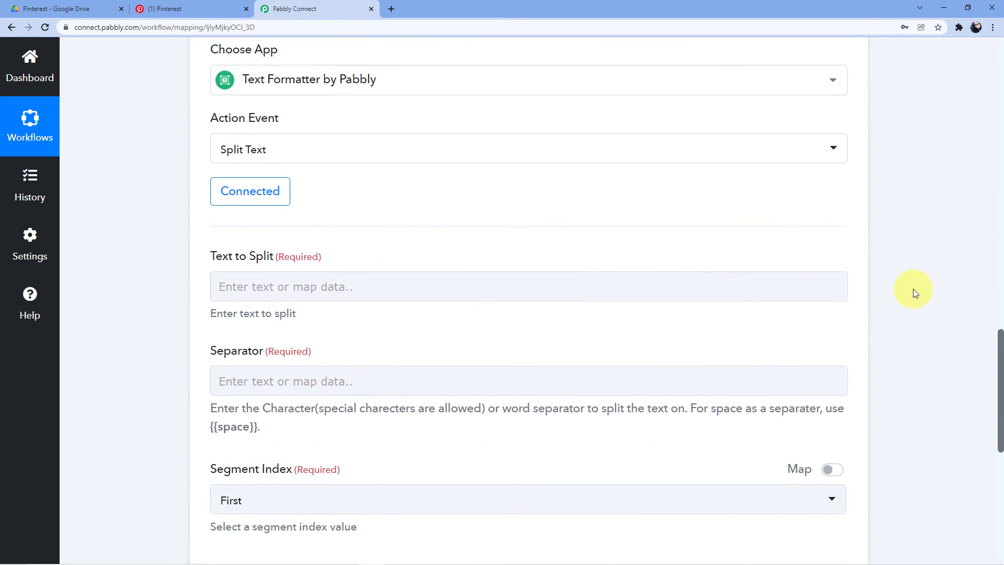
- Map the Title value from the Google Drive step into the Text to Split field
{"action": "left_click", "coordinate": [276, 169]}
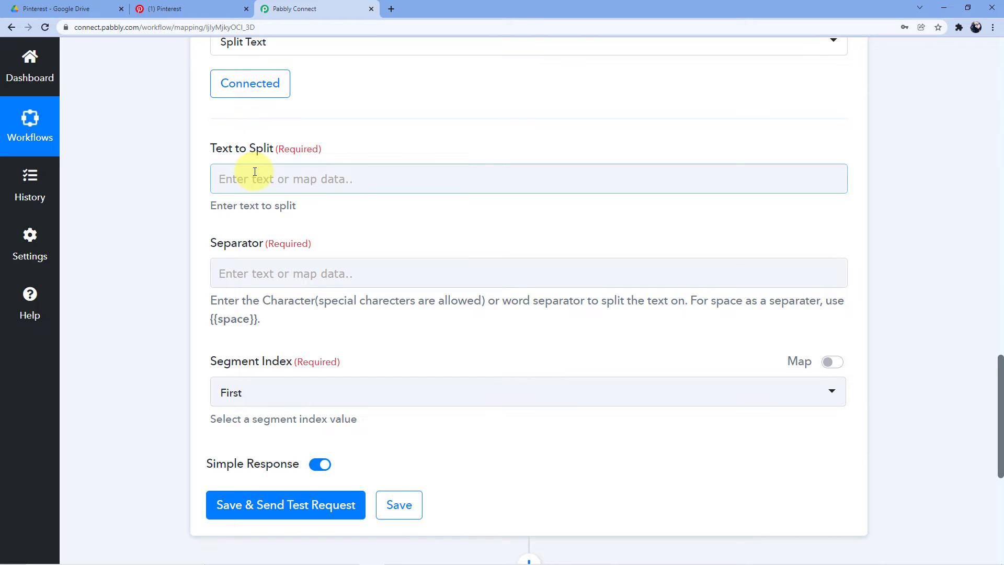
{"action": "left_click", "coordinate": [234, 181]}
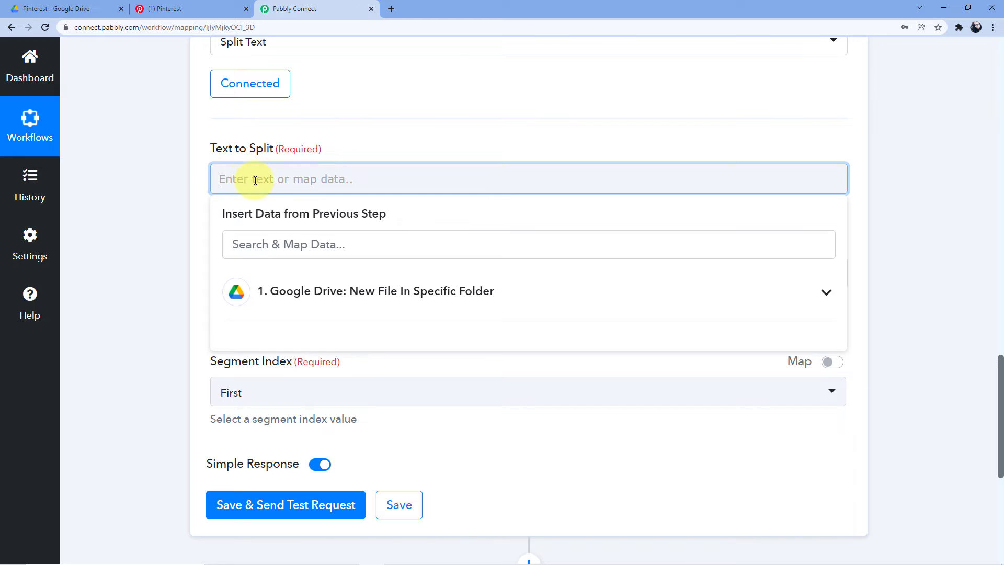
{"action": "left_click", "coordinate": [303, 289]}
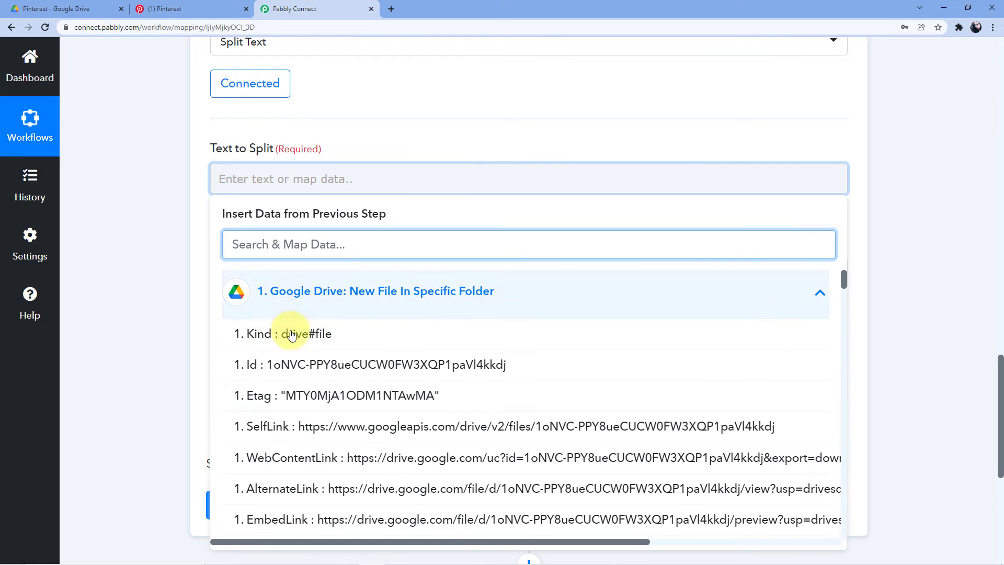
{"action": "scroll", "coordinate": [353, 337], "scroll_direction": "down", "scroll_amount": 7}
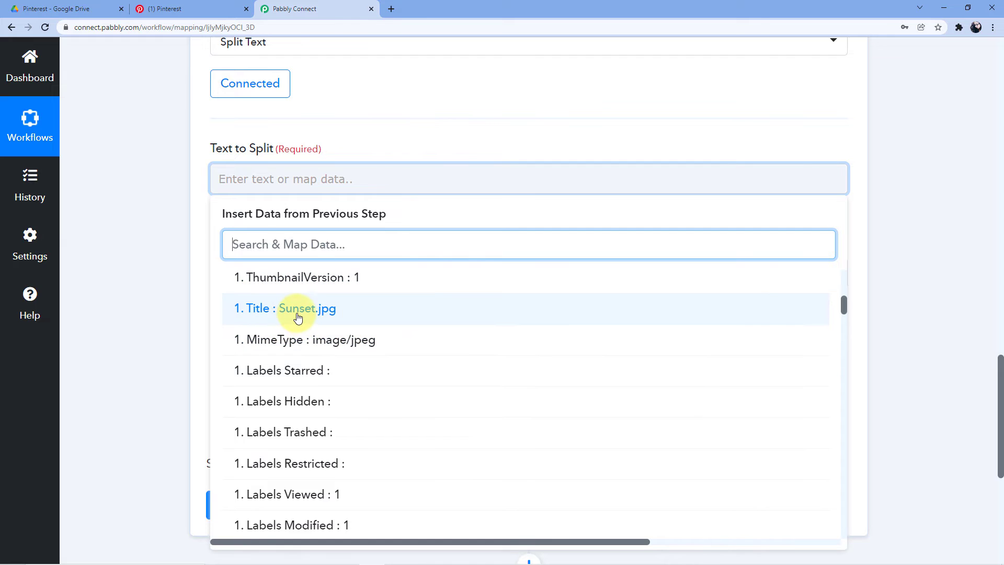
{"action": "left_click", "coordinate": [298, 318]}
{"action": "left_click", "coordinate": [307, 131]}
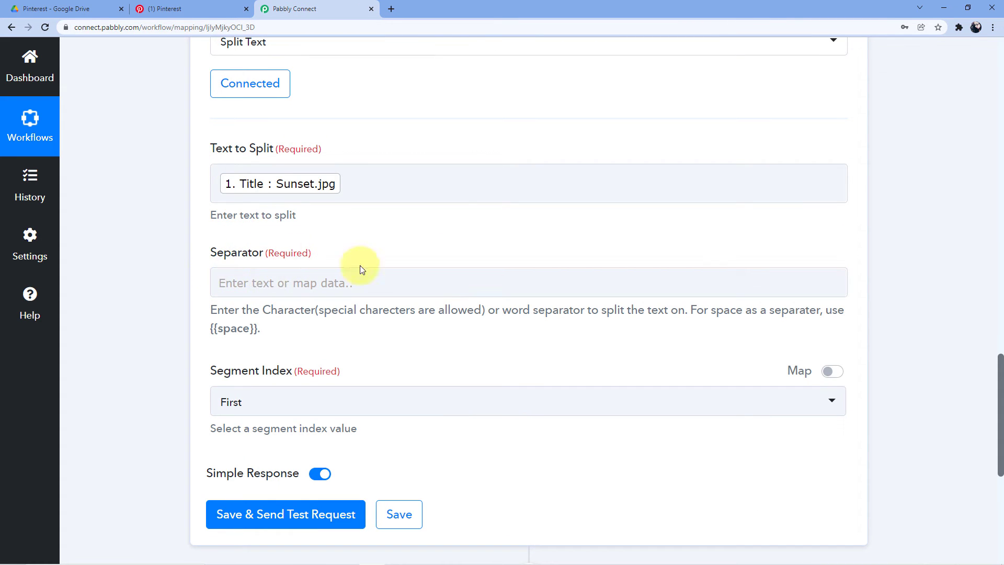
- Set the Split Text separator to a full stop (".")
{"action": "left_click", "coordinate": [270, 277]}
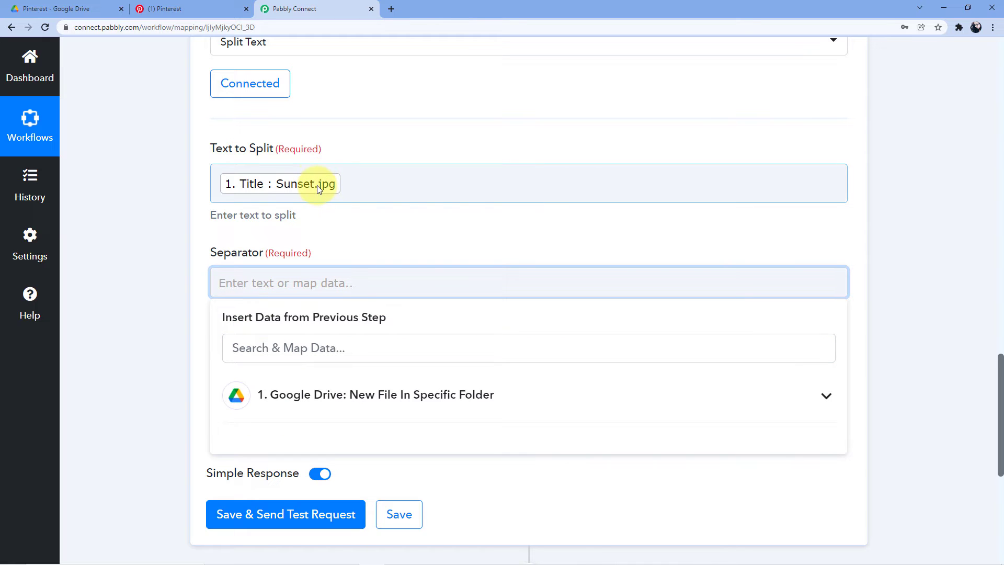
{"action": "left_click", "coordinate": [265, 234]}
{"action": "left_click", "coordinate": [220, 283]}
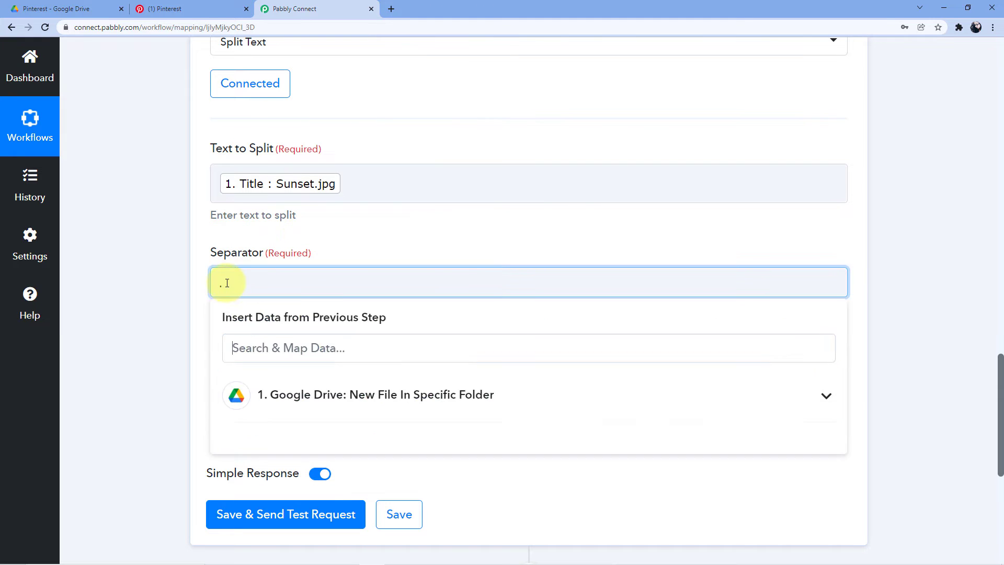
{"action": "left_click", "coordinate": [311, 240]}
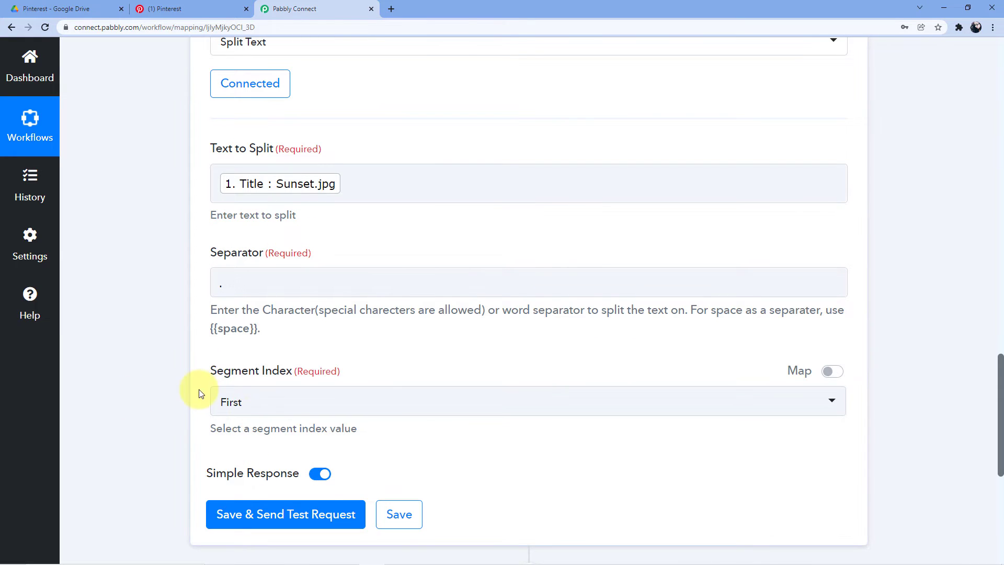
- Set the Segment Index to All, then save the Split Text step and send a test request
{"action": "scroll", "coordinate": [314, 356], "scroll_direction": "down", "scroll_amount": 1}
{"action": "left_click", "coordinate": [281, 350]}
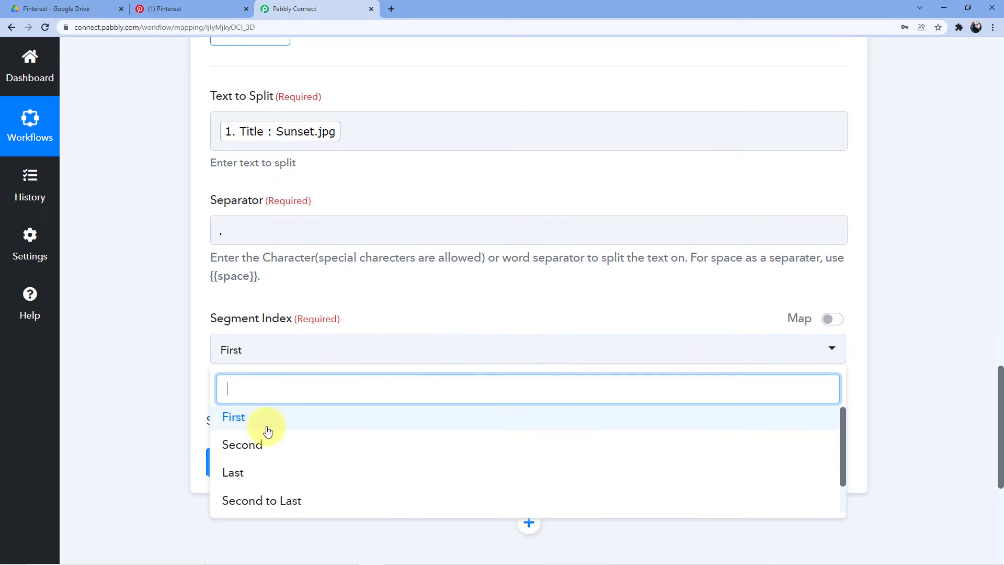
{"action": "scroll", "coordinate": [230, 482], "scroll_direction": "down", "scroll_amount": 3}
{"action": "left_click", "coordinate": [242, 471]}
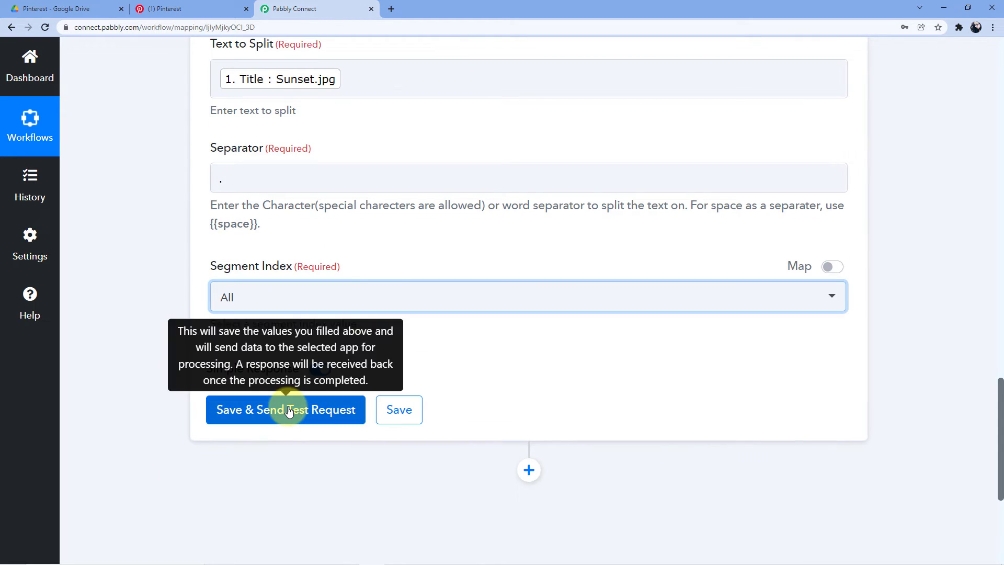
{"action": "left_click", "coordinate": [307, 402]}
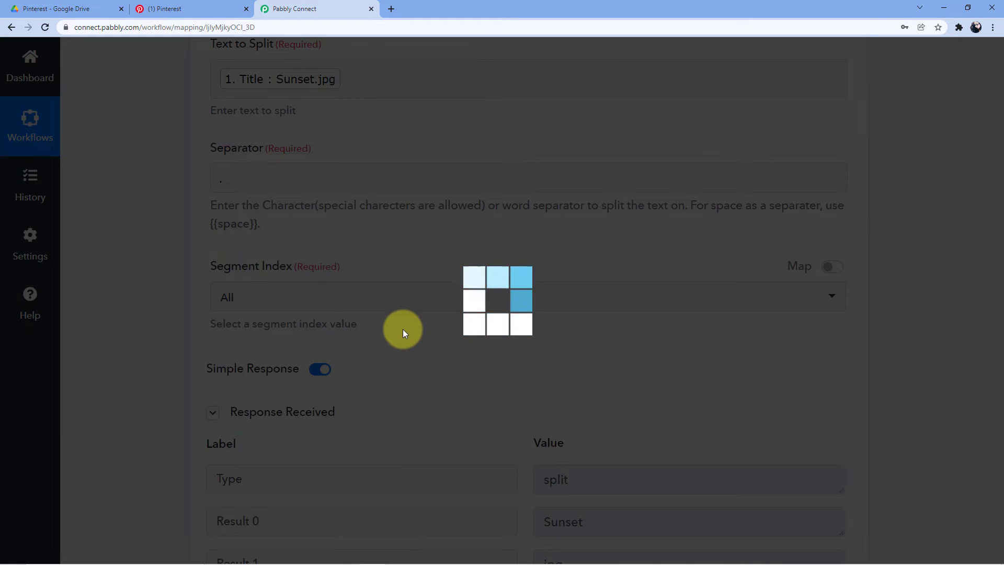
- Compare the Split Text response values Result 0 and Result 1 with the mapped title and separator
{"action": "scroll", "coordinate": [410, 331], "scroll_direction": "down", "scroll_amount": 3}
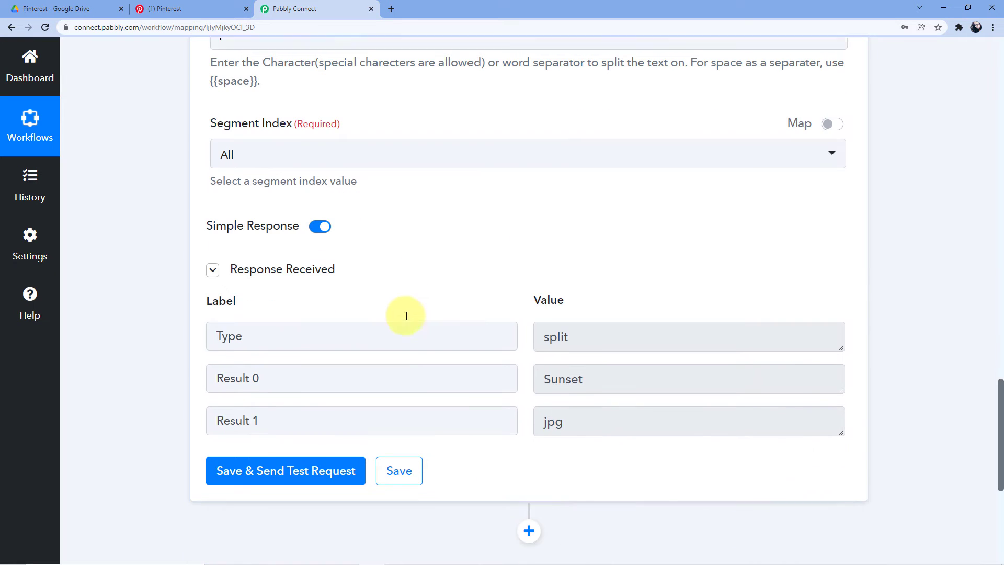
{"action": "scroll", "coordinate": [347, 246], "scroll_direction": "up", "scroll_amount": 5}
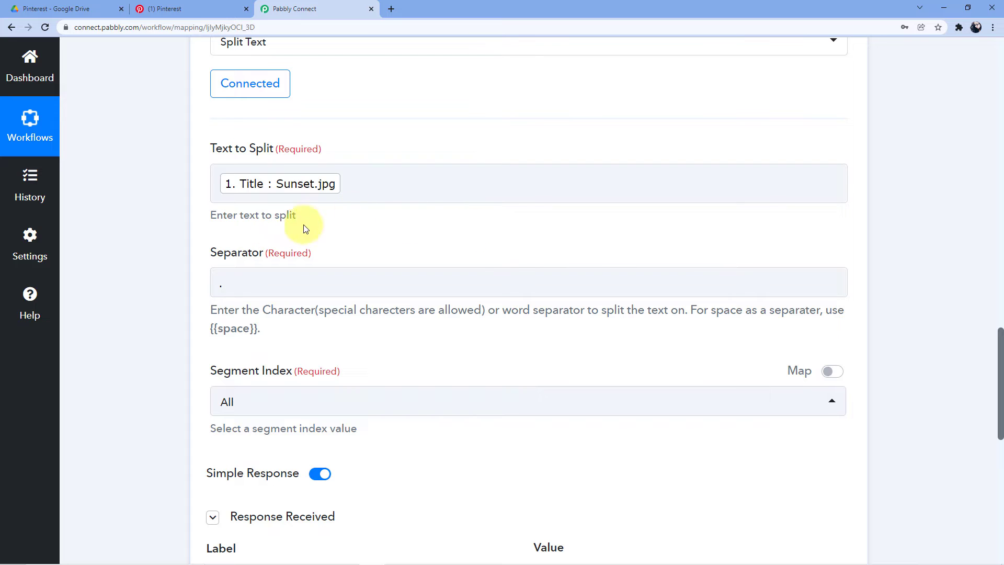
{"action": "scroll", "coordinate": [172, 244], "scroll_direction": "down", "scroll_amount": 7}
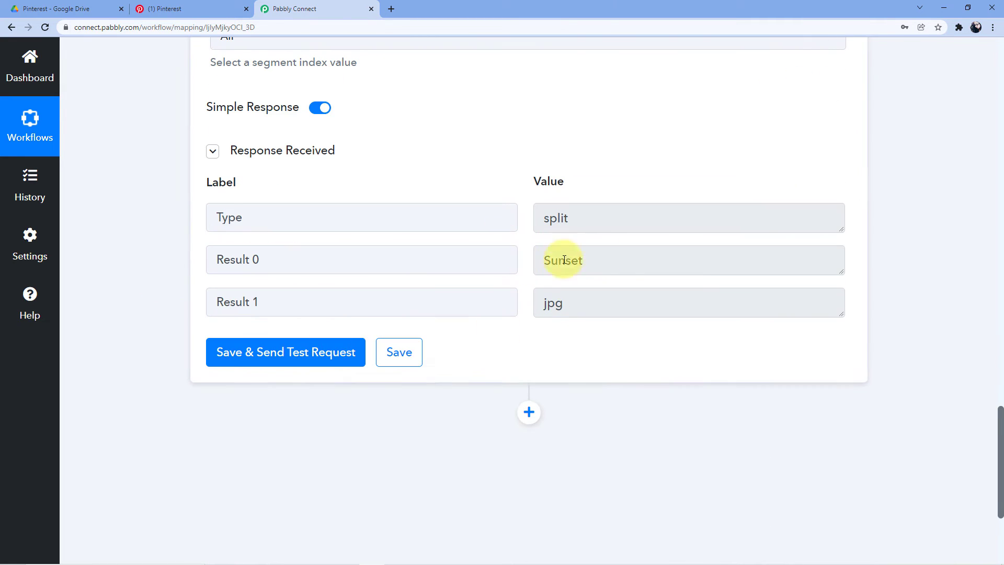
{"action": "left_click", "coordinate": [582, 260]}
{"action": "left_click_drag", "start_coordinate": [582, 260], "coordinate": [516, 260]}
{"action": "left_click_drag", "start_coordinate": [570, 297], "coordinate": [538, 302]}
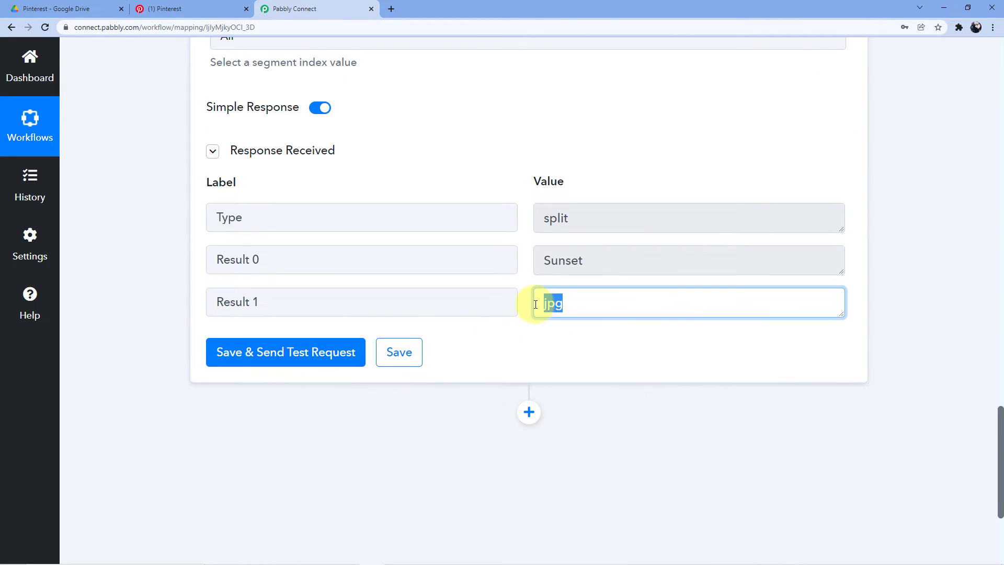
{"action": "left_click", "coordinate": [522, 280]}
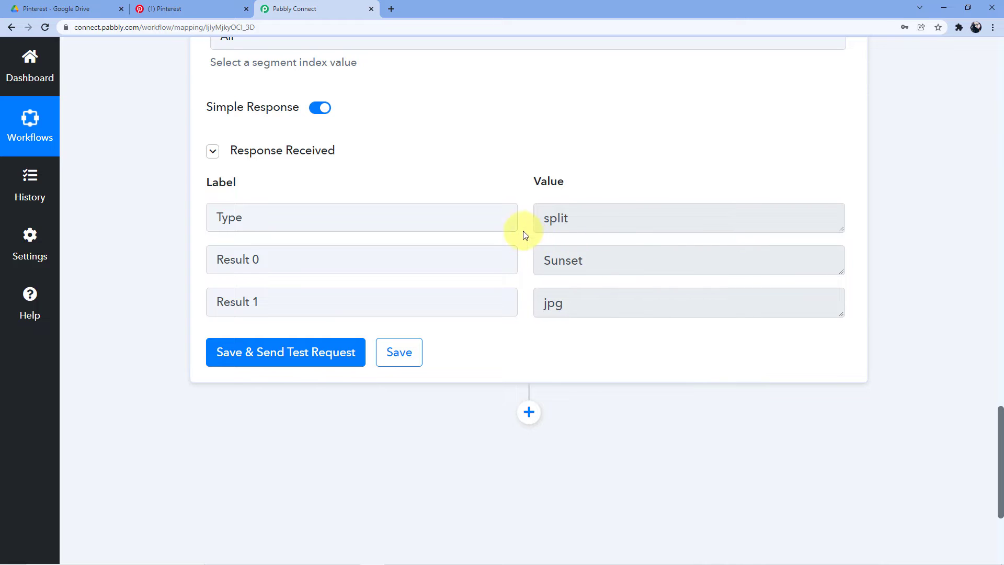
- Switch to the Google Drive and Pinterest pages for a quick look, then return to Pabbly Connect
{"action": "left_click", "coordinate": [81, 5]}
{"action": "left_click", "coordinate": [191, 4]}
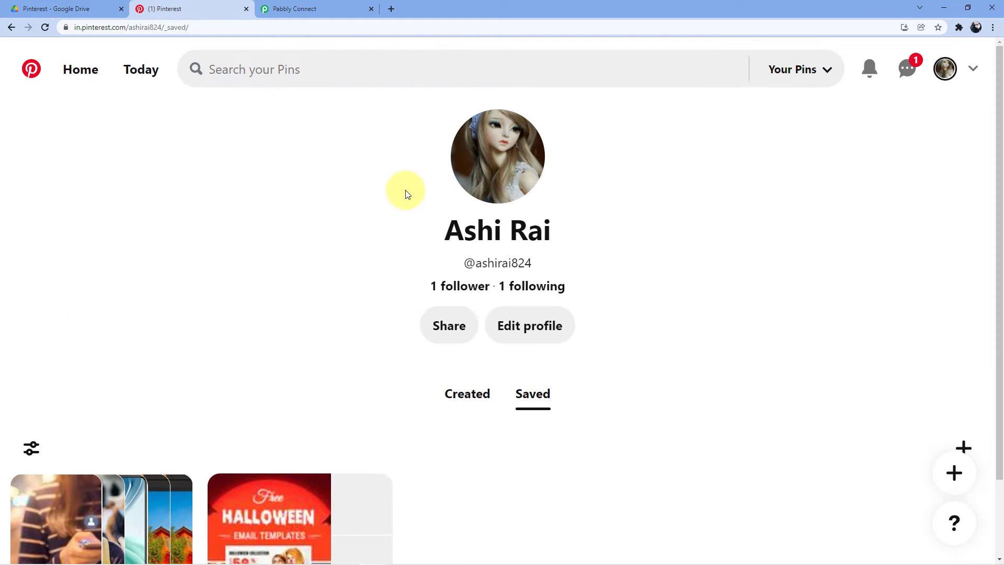
{"action": "left_click", "coordinate": [283, 6]}
- Add an action step below the Text Formatter, search the apps for "Pinte", and choose Pinterest
{"action": "scroll", "coordinate": [517, 353], "scroll_direction": "down", "scroll_amount": 3}
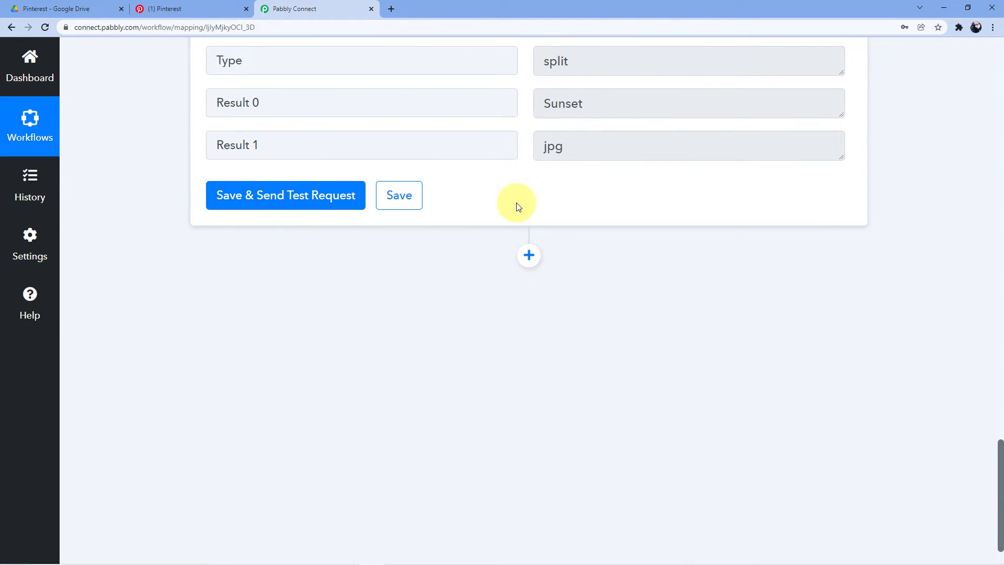
{"action": "left_click", "coordinate": [529, 256]}
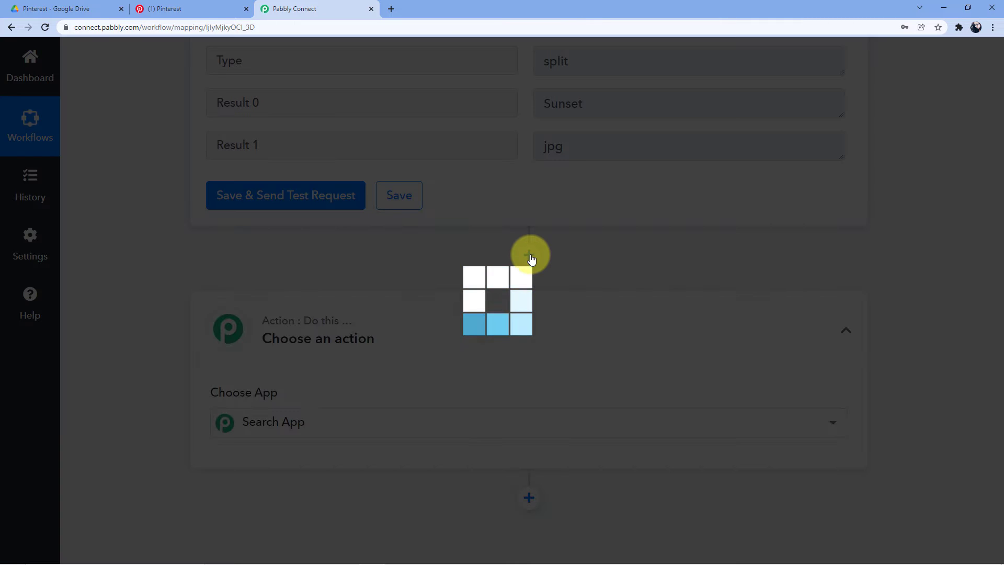
{"action": "scroll", "coordinate": [479, 224], "scroll_direction": "down", "scroll_amount": 3}
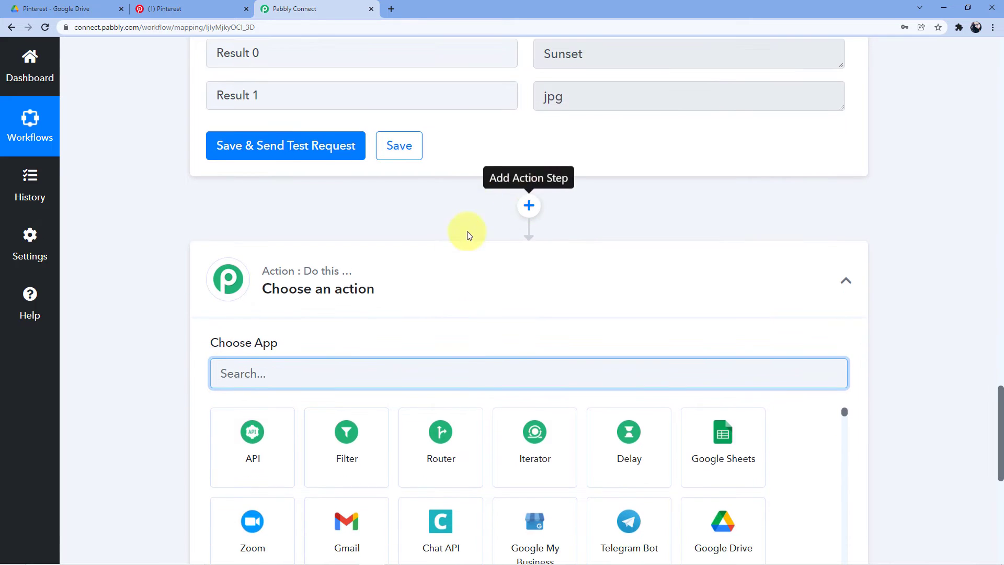
{"action": "type", "text": "Pintr"}
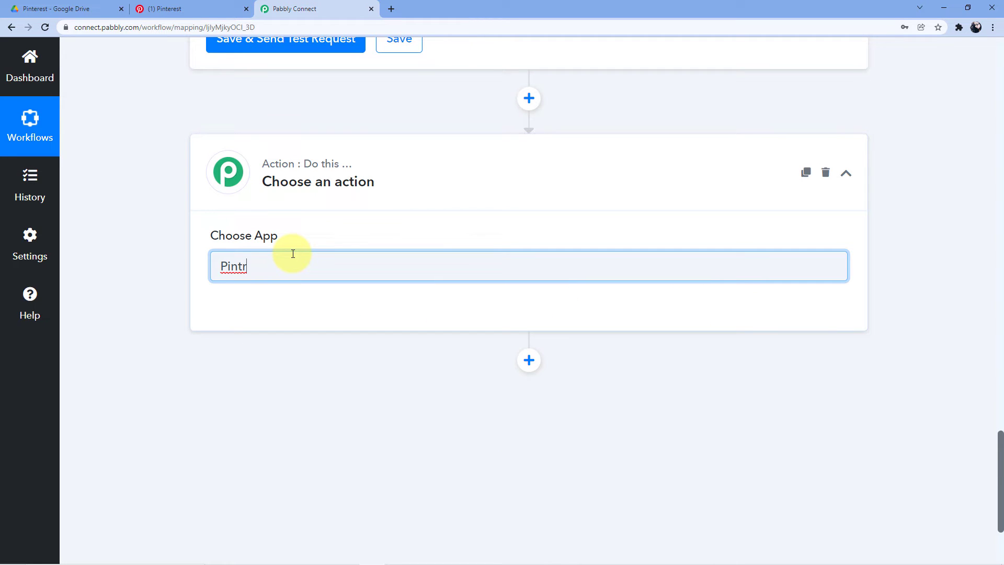
{"action": "key", "text": "BackSpace"}
{"action": "type", "text": "e"}
{"action": "left_click", "coordinate": [296, 291]}
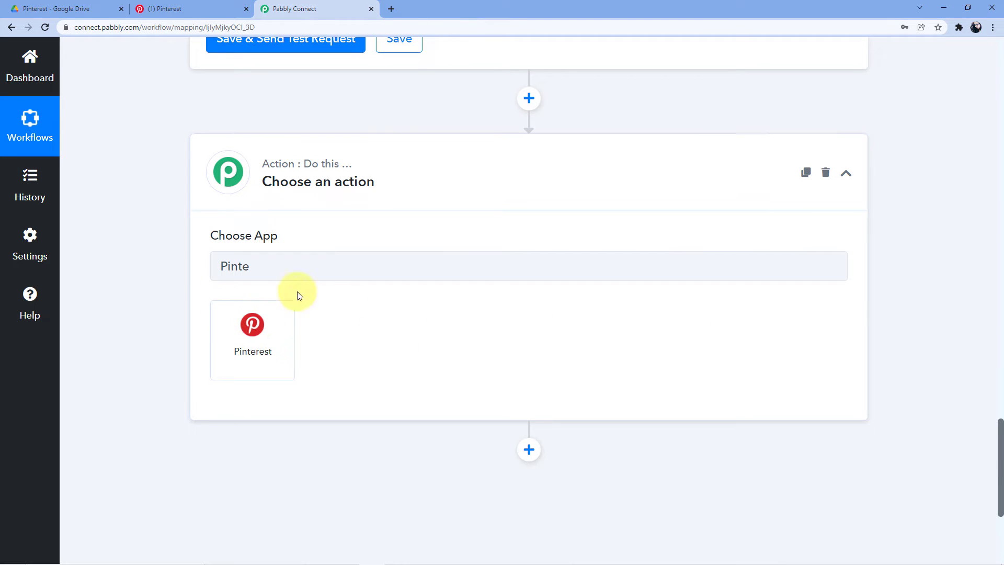
{"action": "left_click", "coordinate": [235, 332]}
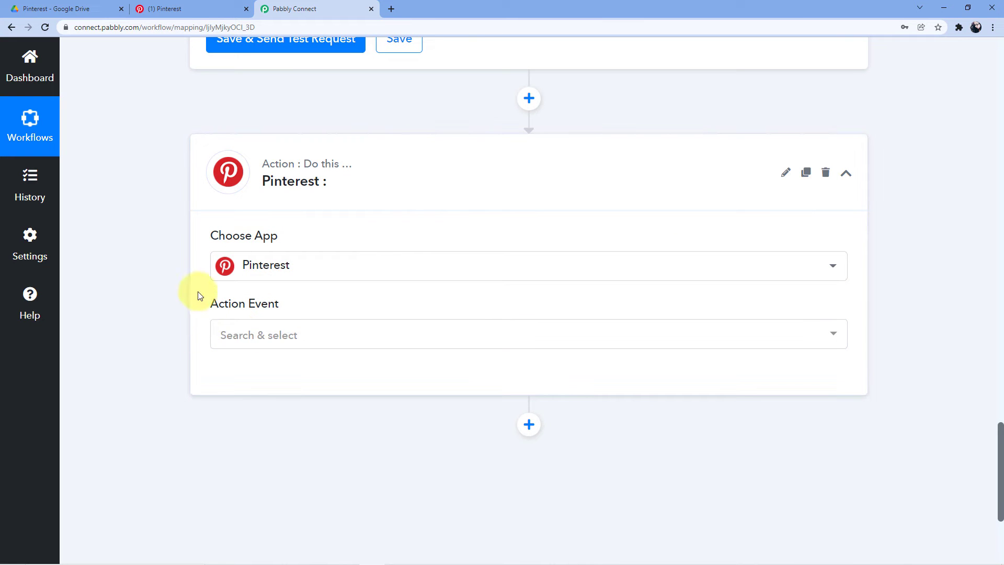
- Set the Pinterest step's action event to Create Pin
{"action": "scroll", "coordinate": [345, 278], "scroll_direction": "down", "scroll_amount": 1}
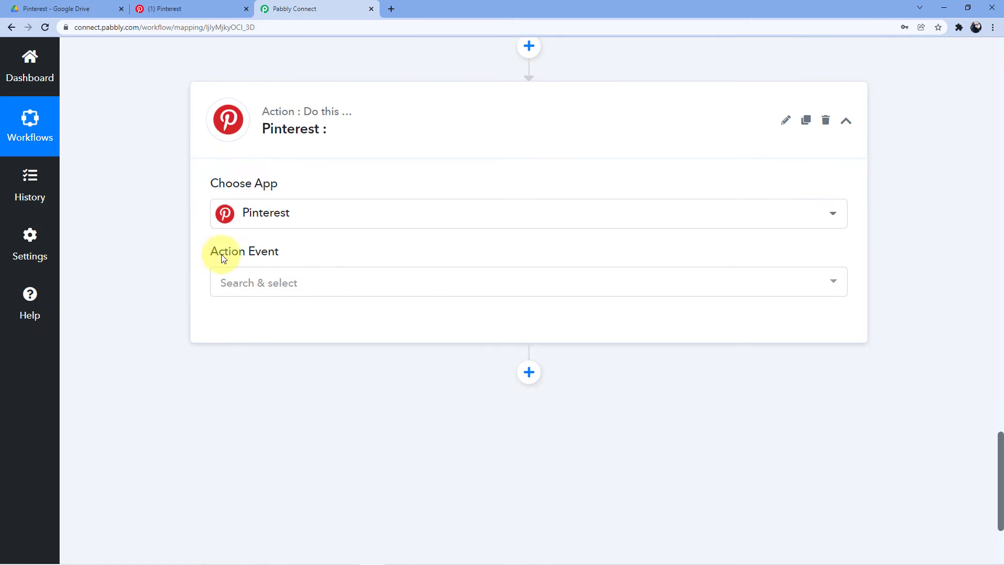
{"action": "left_click", "coordinate": [294, 285]}
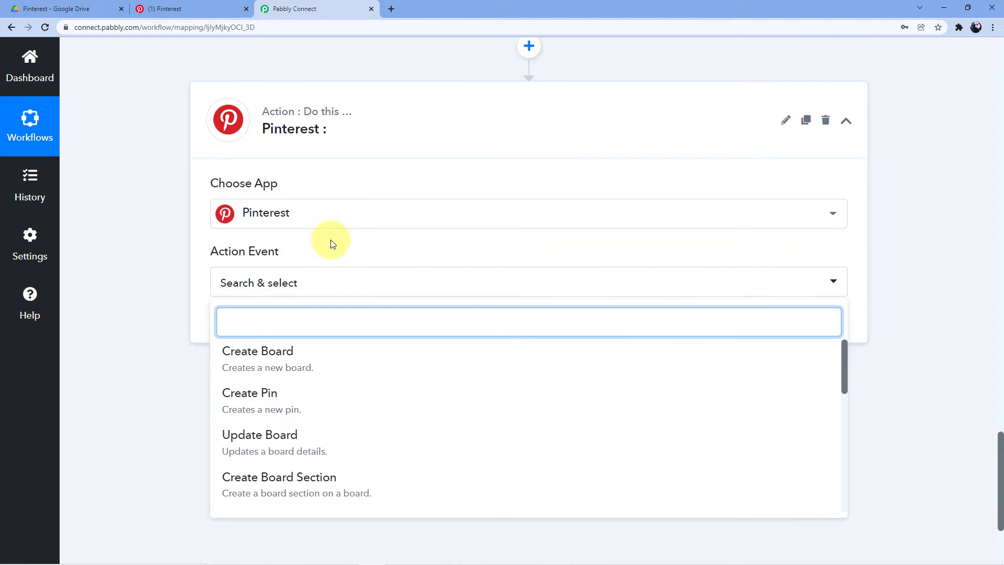
{"action": "scroll", "coordinate": [188, 291], "scroll_direction": "down", "scroll_amount": 2}
{"action": "left_click", "coordinate": [272, 296]}
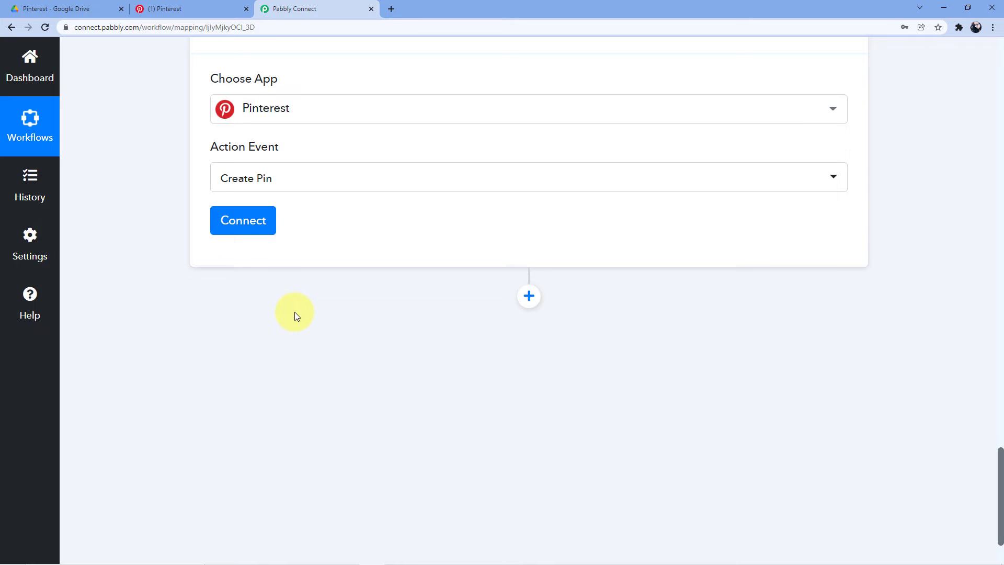
{"action": "scroll", "coordinate": [267, 286], "scroll_direction": "up", "scroll_amount": 1}
- Add the new connection Pinterest #9 and authorize Pabbly Connect to access the Pinterest account
{"action": "left_click", "coordinate": [268, 286]}
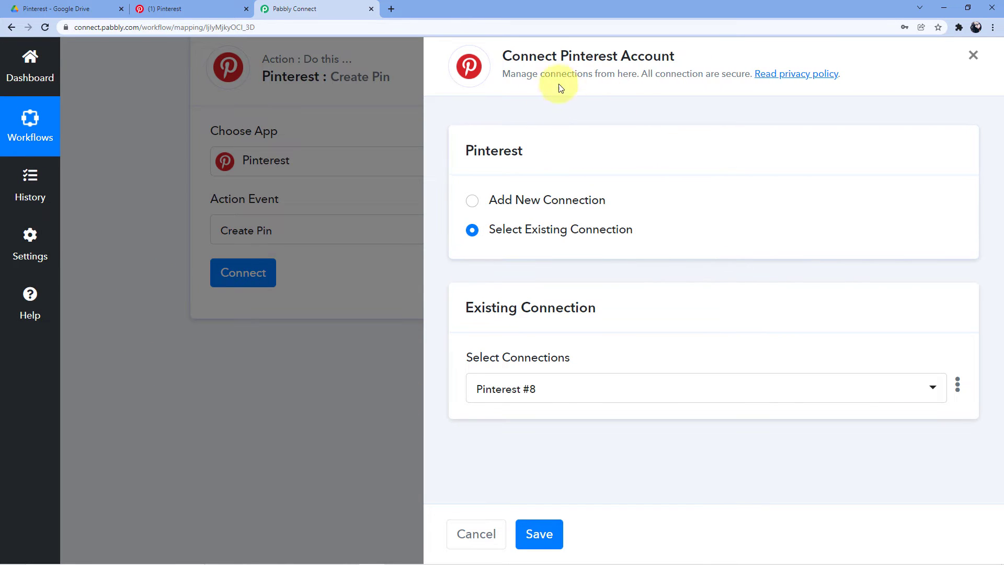
{"action": "left_click", "coordinate": [472, 202]}
{"action": "left_click", "coordinate": [537, 369]}
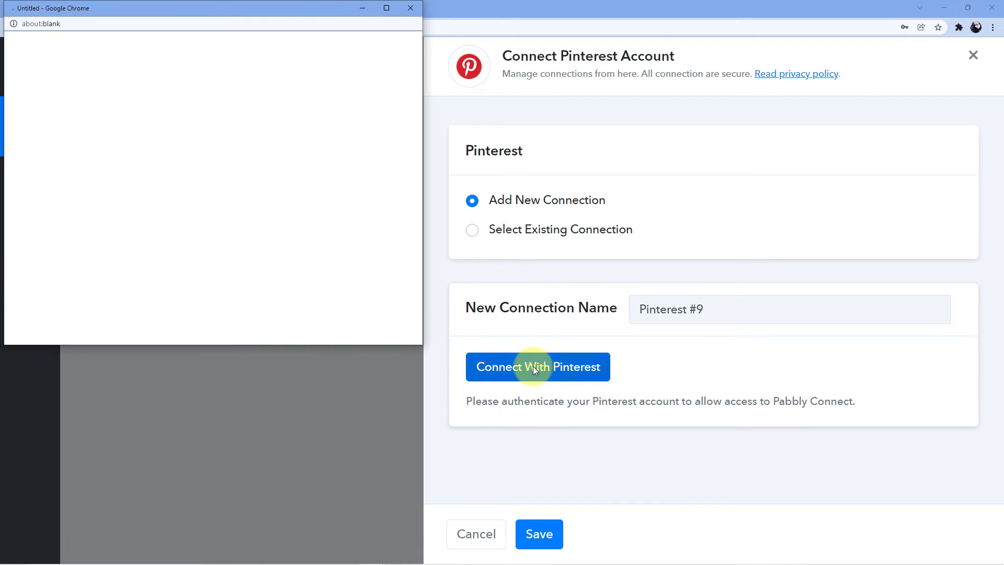
{"action": "left_click_drag", "start_coordinate": [204, 6], "coordinate": [206, 61]}
{"action": "left_click", "coordinate": [202, 9]}
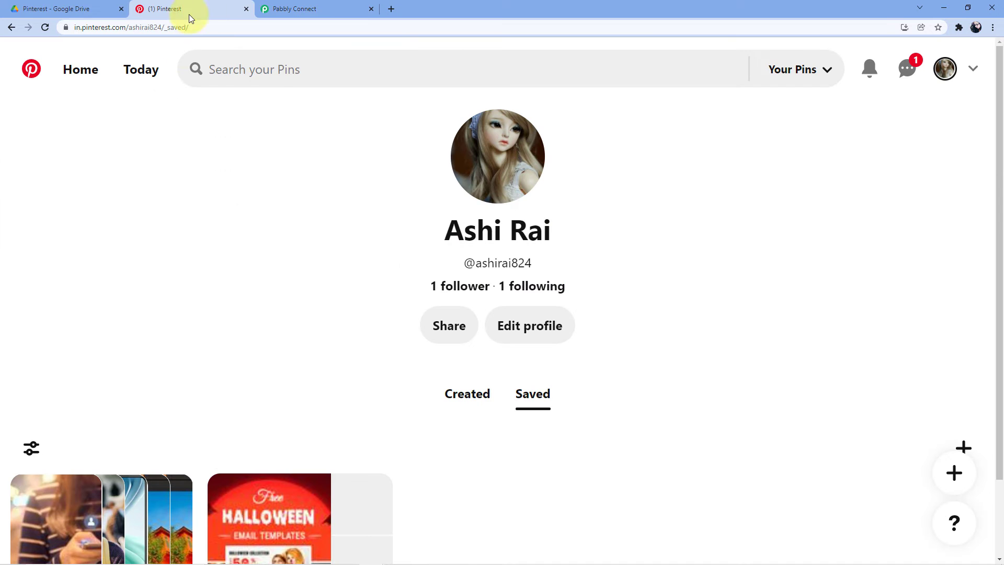
{"action": "left_click", "coordinate": [306, 3]}
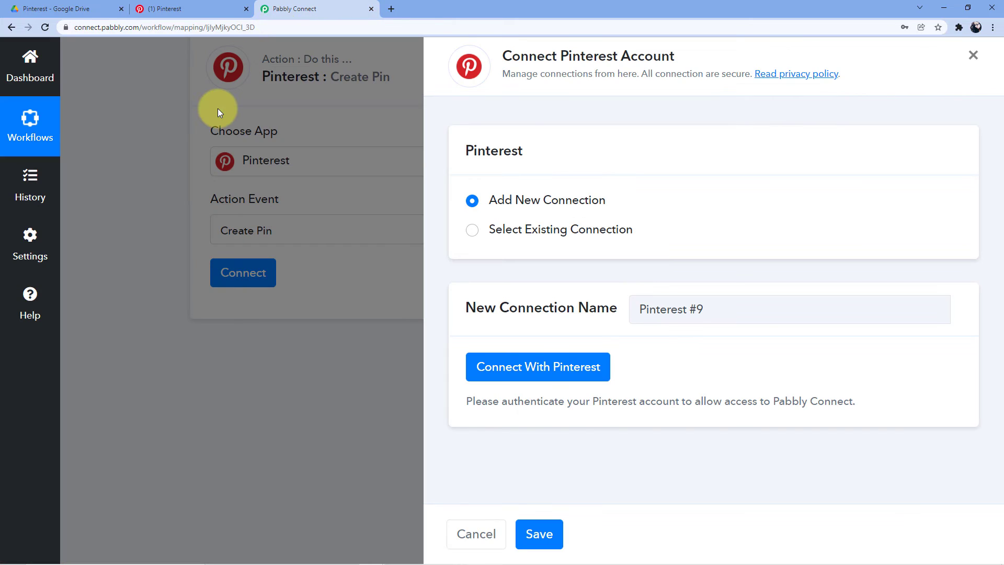
{"action": "key", "text": "alt+Tab"}
{"action": "scroll", "coordinate": [321, 190], "scroll_direction": "down", "scroll_amount": 1}
{"action": "scroll", "coordinate": [318, 199], "scroll_direction": "down", "scroll_amount": 1}
{"action": "scroll", "coordinate": [294, 213], "scroll_direction": "down", "scroll_amount": 1}
{"action": "left_click", "coordinate": [202, 238]}
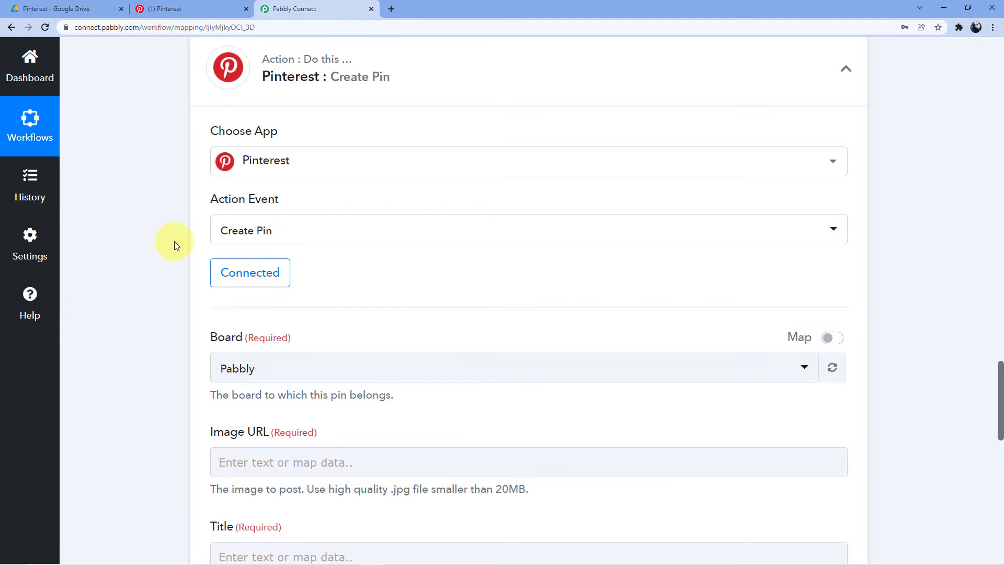
- Choose Pabbly as the board for the new pin in the Pinterest step
{"action": "scroll", "coordinate": [177, 240], "scroll_direction": "down", "scroll_amount": 3}
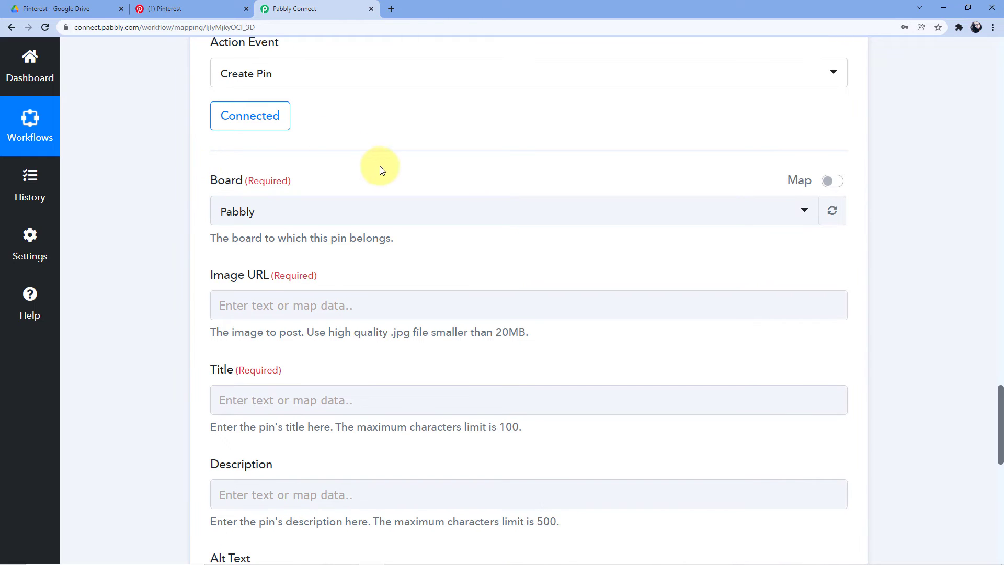
{"action": "scroll", "coordinate": [376, 168], "scroll_direction": "down", "scroll_amount": 1}
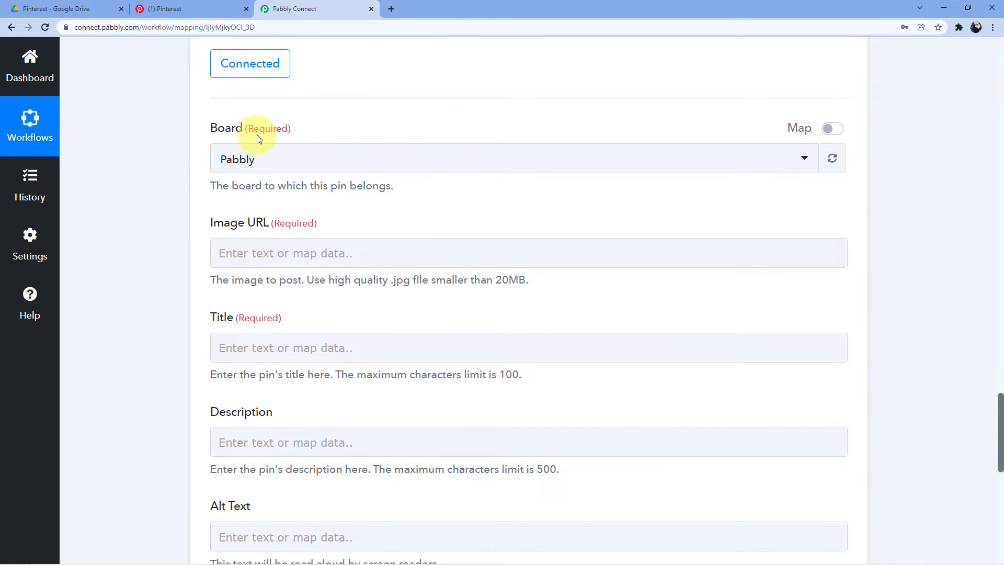
{"action": "left_click", "coordinate": [300, 160]}
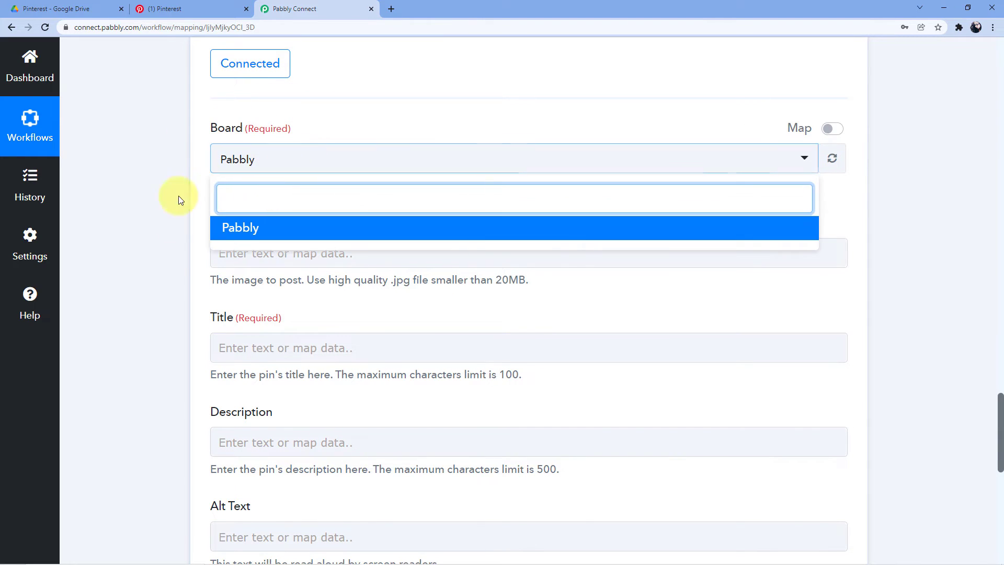
{"action": "left_click", "coordinate": [246, 231]}
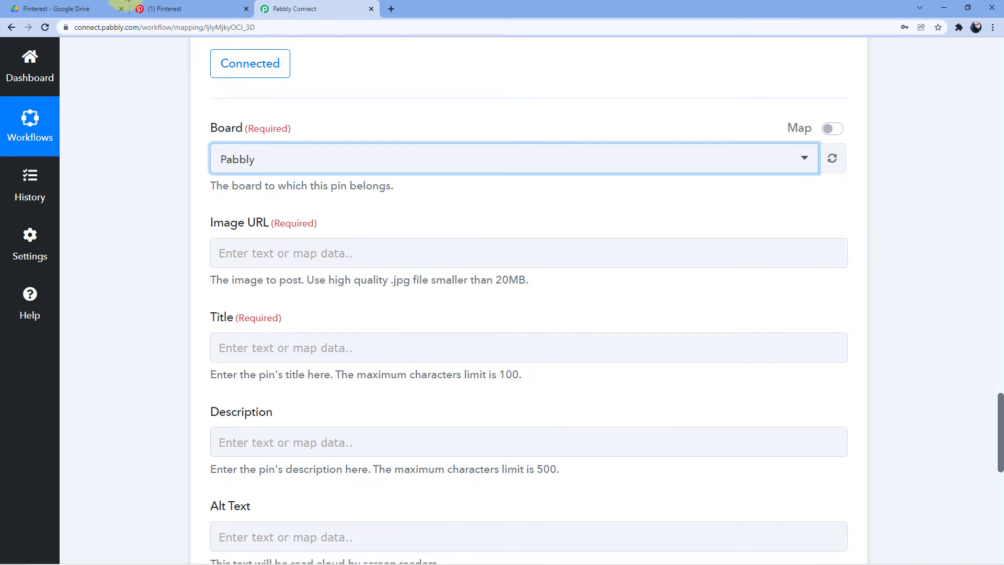
- Check the saved boards on the Pinterest profile and the Google Drive page, and return to Pabbly Connect
{"action": "left_click", "coordinate": [179, 8]}
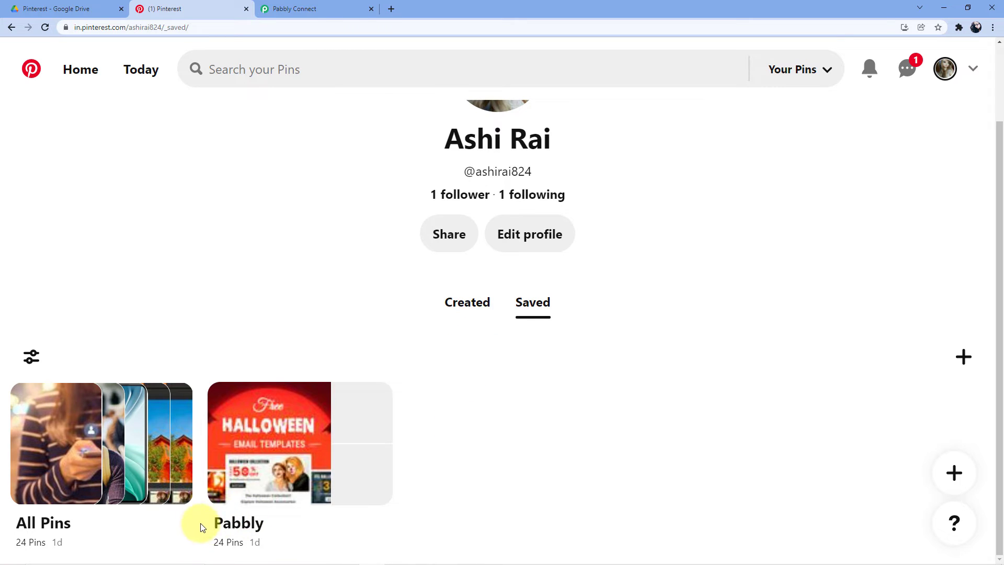
{"action": "left_click", "coordinate": [345, 8]}
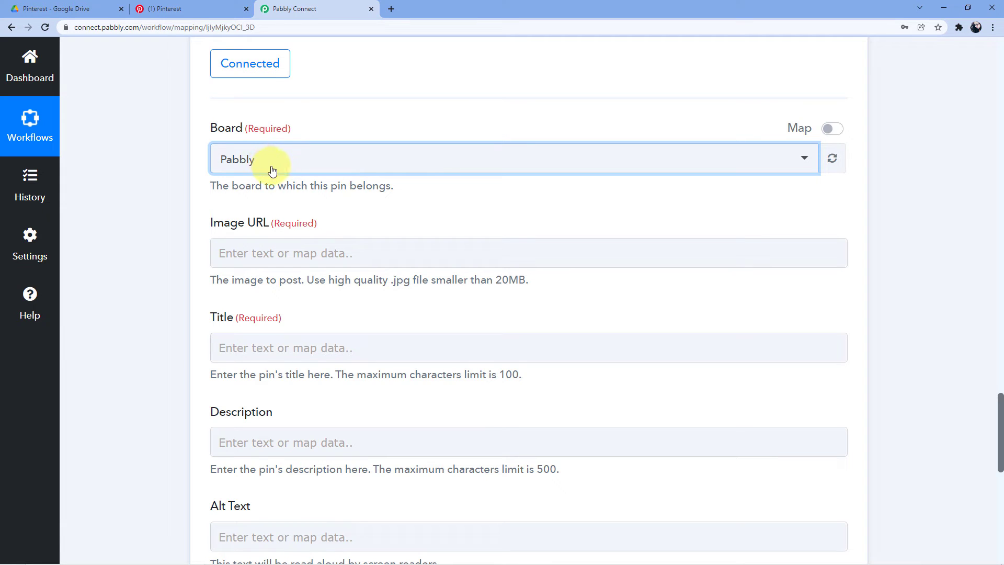
{"action": "left_click", "coordinate": [75, 9]}
{"action": "left_click", "coordinate": [314, 10]}
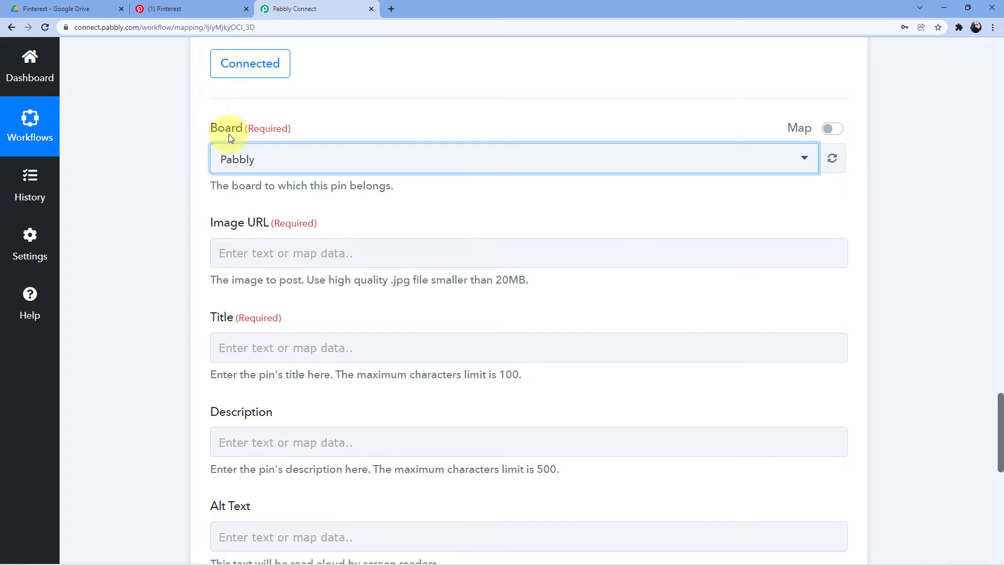
- Look at the image in Google Drive's Pinterest folder as the source for the Image URL, and return to Pabbly Connect
{"action": "scroll", "coordinate": [279, 180], "scroll_direction": "down", "scroll_amount": 1}
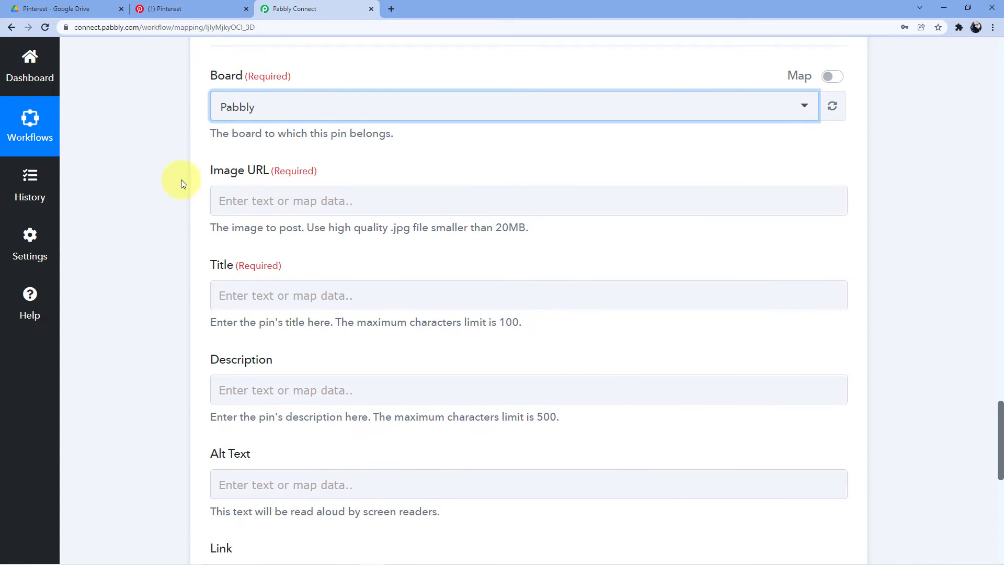
{"action": "left_click", "coordinate": [345, 173]}
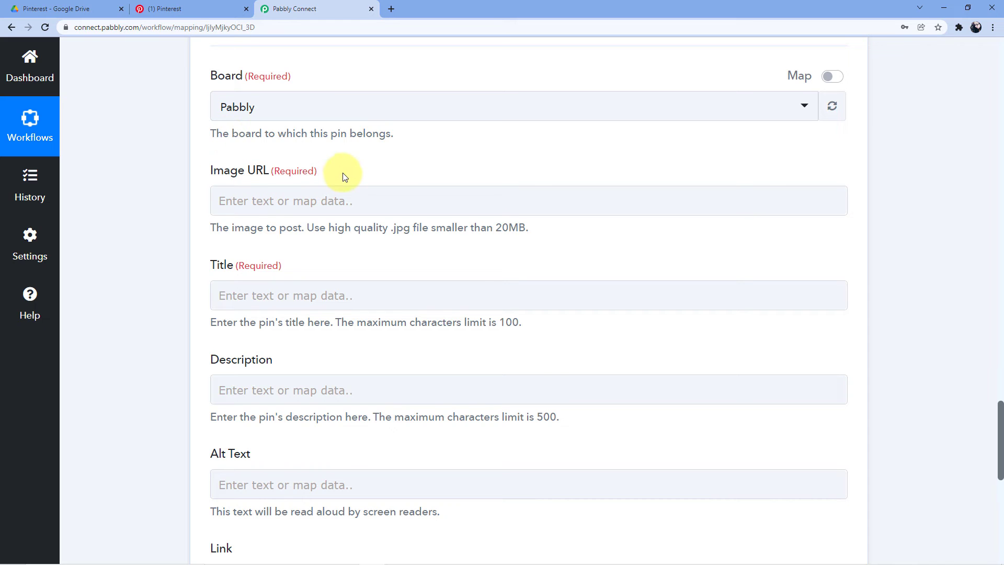
{"action": "left_click", "coordinate": [31, 9]}
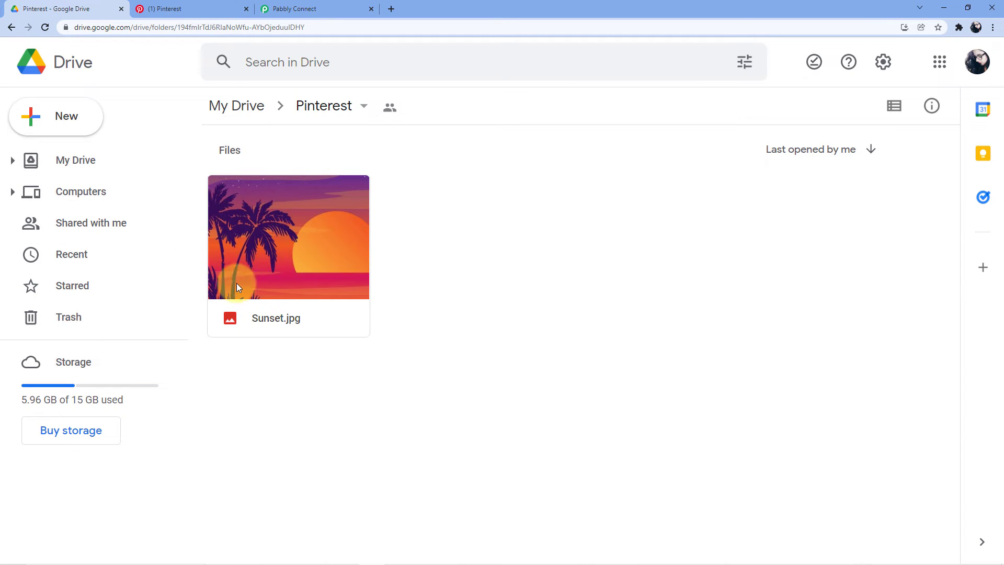
{"action": "left_click", "coordinate": [282, 7]}
- Examine the file Id value in the response received by the Google Drive trigger
{"action": "left_click", "coordinate": [235, 199]}
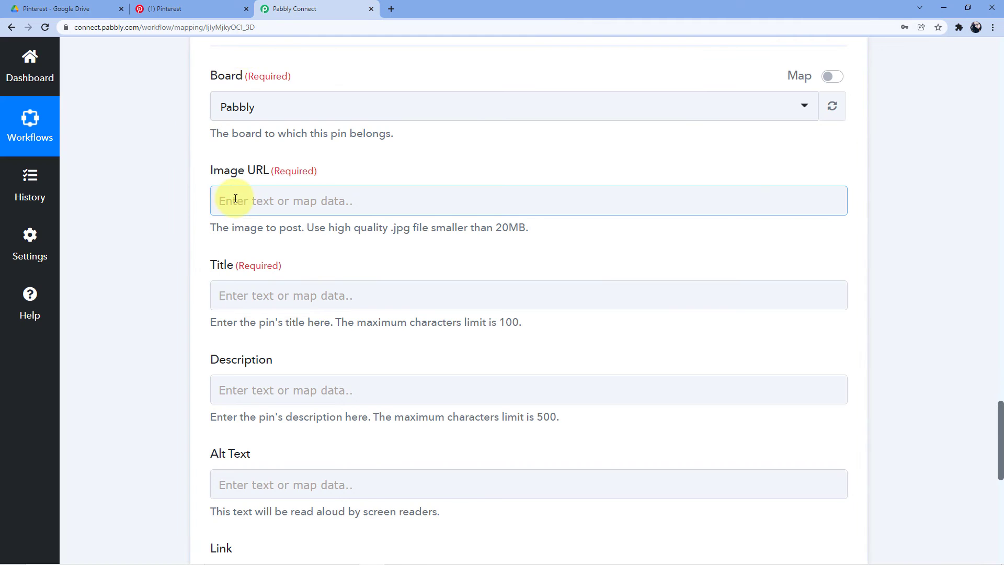
{"action": "scroll", "coordinate": [242, 195], "scroll_direction": "up", "scroll_amount": 20}
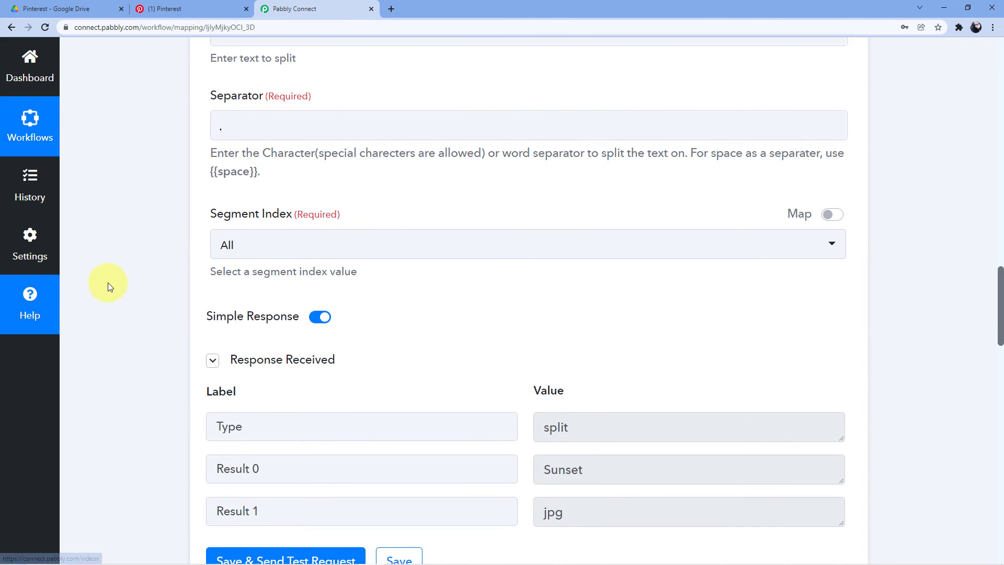
{"action": "scroll", "coordinate": [115, 287], "scroll_direction": "up", "scroll_amount": 10}
{"action": "scroll", "coordinate": [335, 397], "scroll_direction": "up", "scroll_amount": 5}
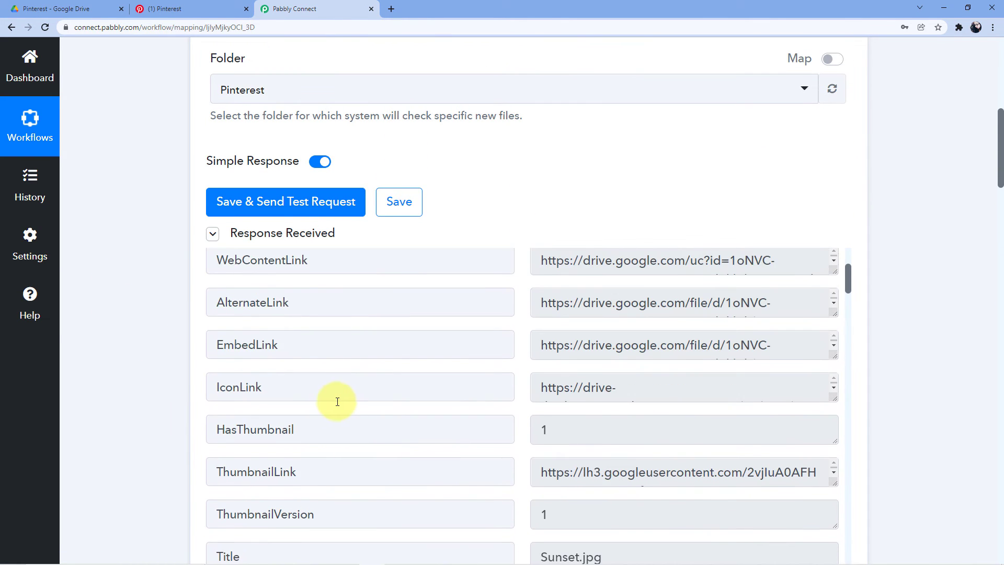
{"action": "scroll", "coordinate": [353, 402], "scroll_direction": "up", "scroll_amount": 1}
{"action": "scroll", "coordinate": [454, 195], "scroll_direction": "down", "scroll_amount": 3}
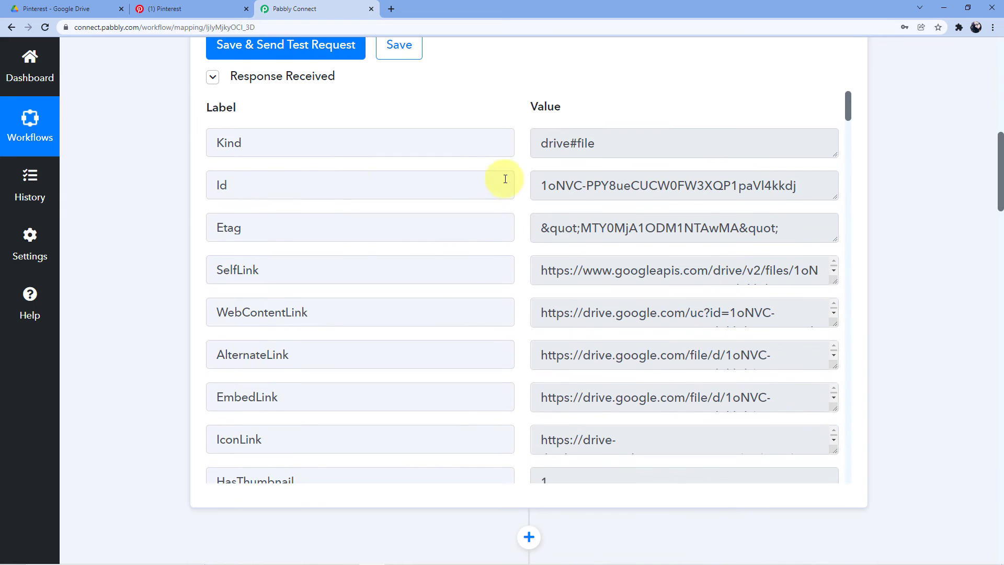
{"action": "left_click", "coordinate": [233, 191]}
{"action": "left_click_drag", "start_coordinate": [538, 186], "coordinate": [800, 189]}
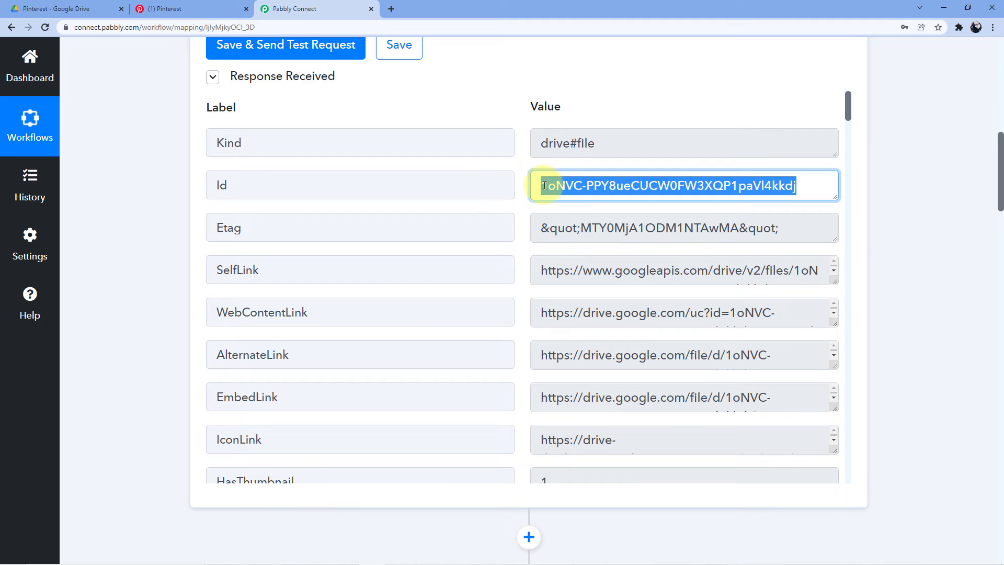
{"action": "left_click", "coordinate": [865, 219]}
{"action": "scroll", "coordinate": [906, 209], "scroll_direction": "down", "scroll_amount": 5}
{"action": "scroll", "coordinate": [907, 212], "scroll_direction": "down", "scroll_amount": 20}
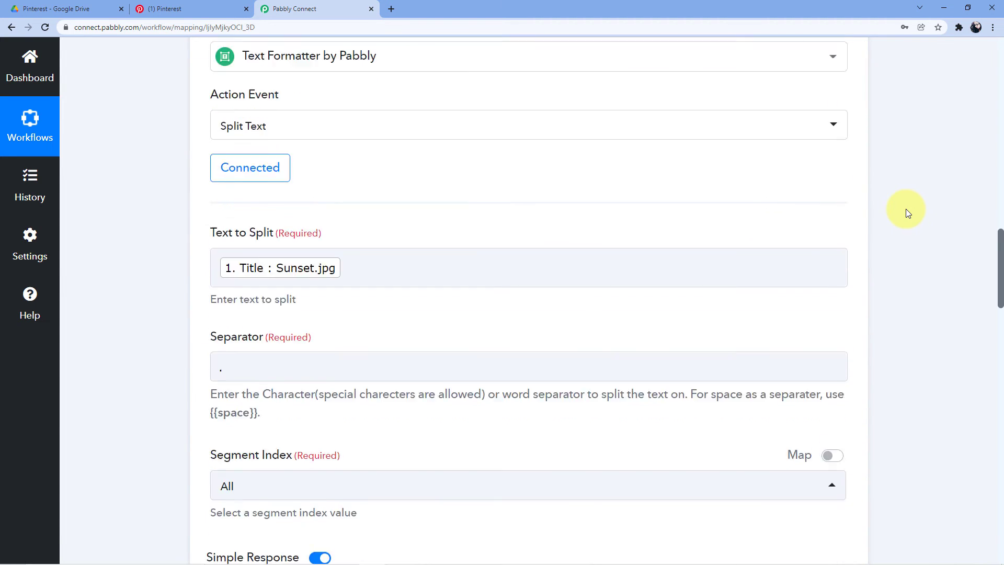
{"action": "scroll", "coordinate": [902, 216], "scroll_direction": "down", "scroll_amount": 1}
{"action": "left_click", "coordinate": [233, 148]}
{"action": "right_click", "coordinate": [233, 149]}
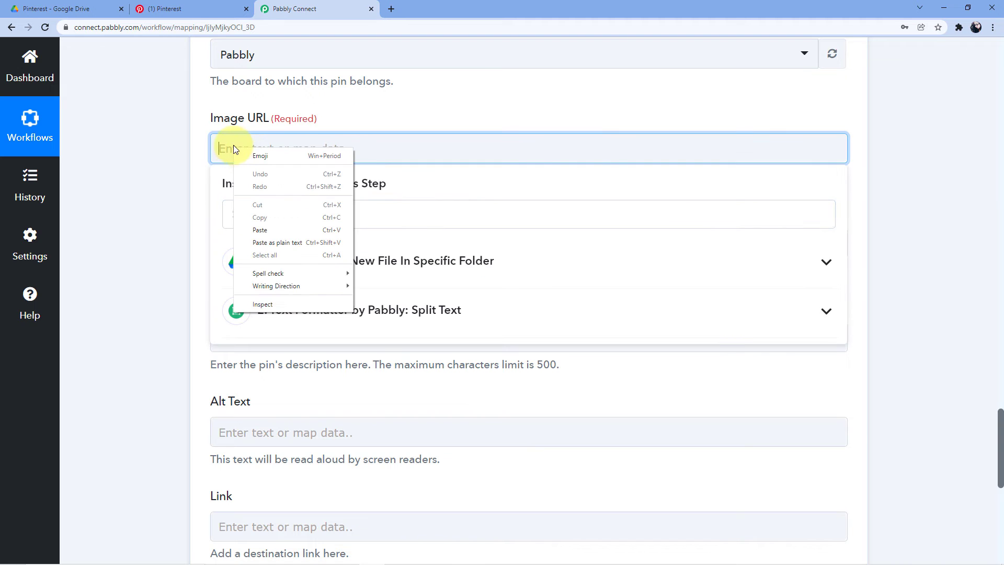
{"action": "left_click", "coordinate": [269, 228]}
{"action": "left_click", "coordinate": [369, 119]}
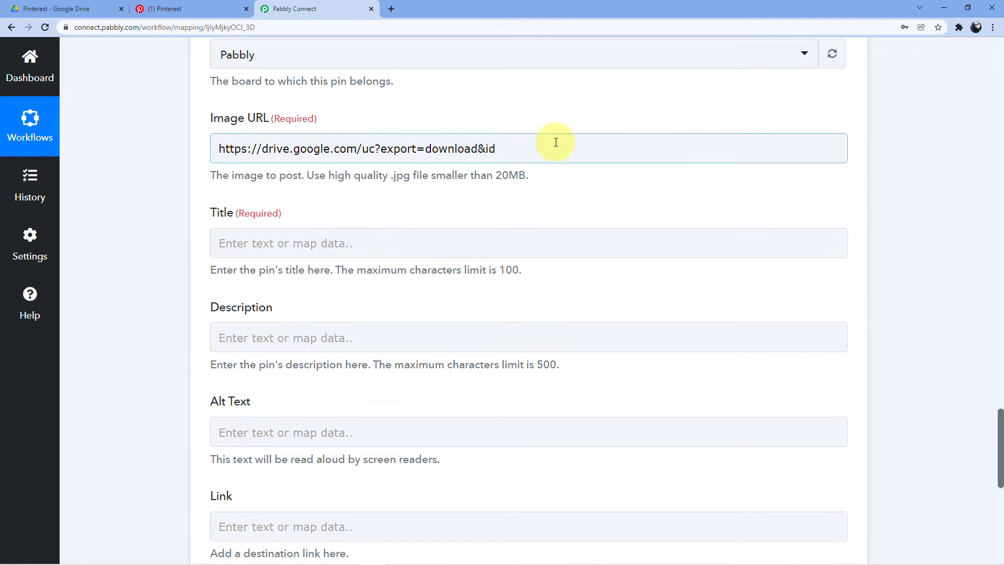
{"action": "left_click", "coordinate": [497, 149]}
{"action": "type", "text": "="}
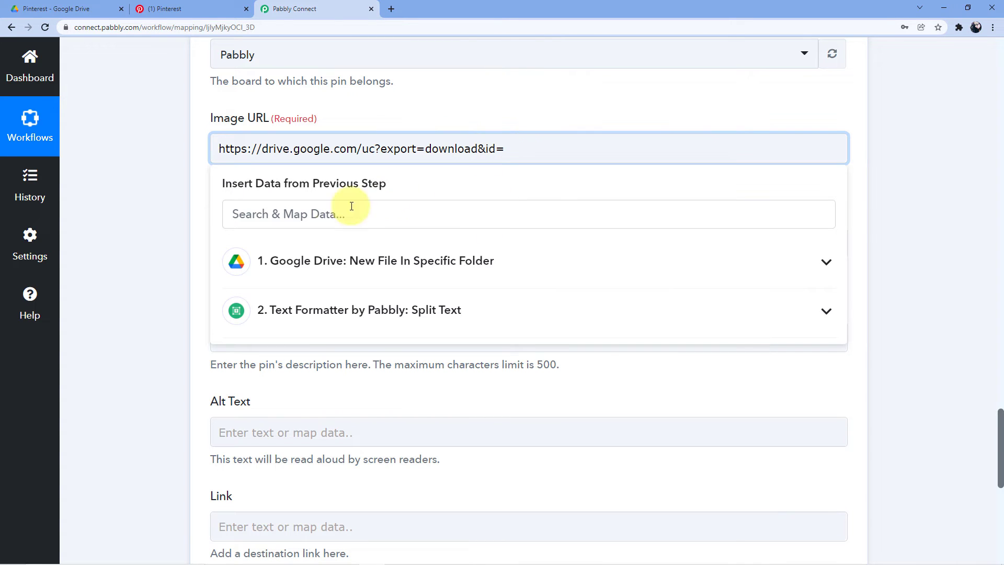
- Append the mapped Id from the Google Drive trigger to the end of the Image URL
{"action": "left_click", "coordinate": [331, 262]}
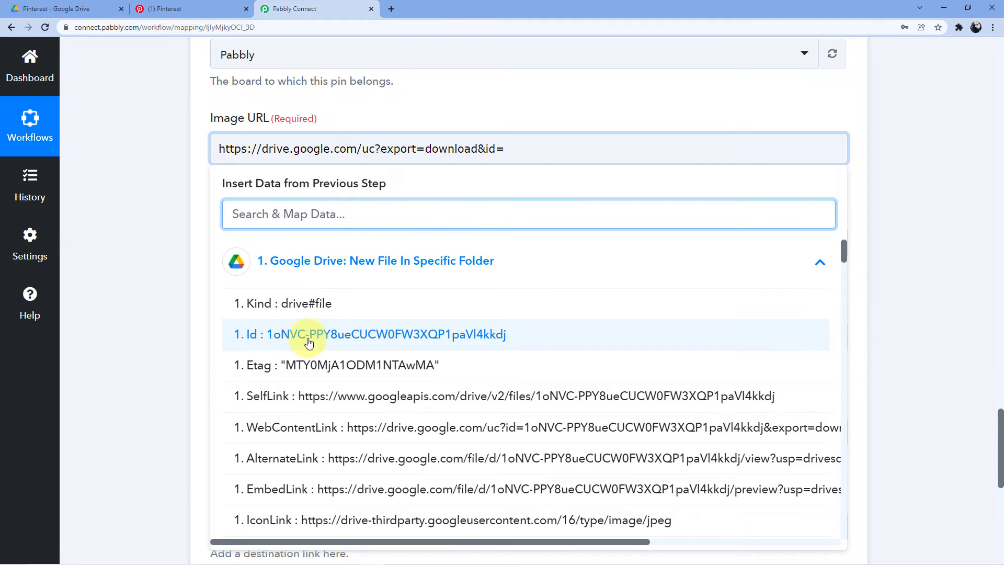
{"action": "left_click", "coordinate": [407, 338]}
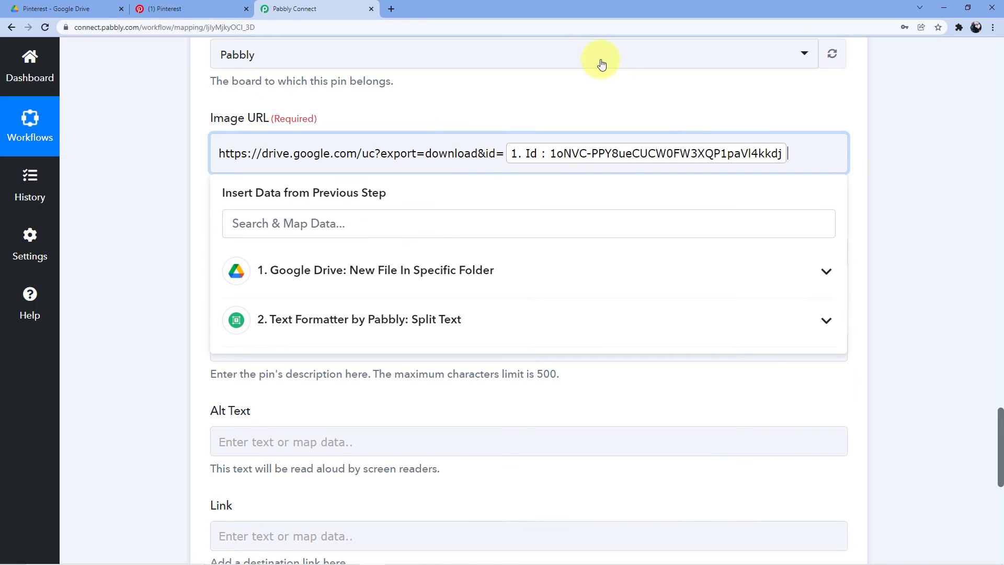
{"action": "left_click", "coordinate": [398, 138]}
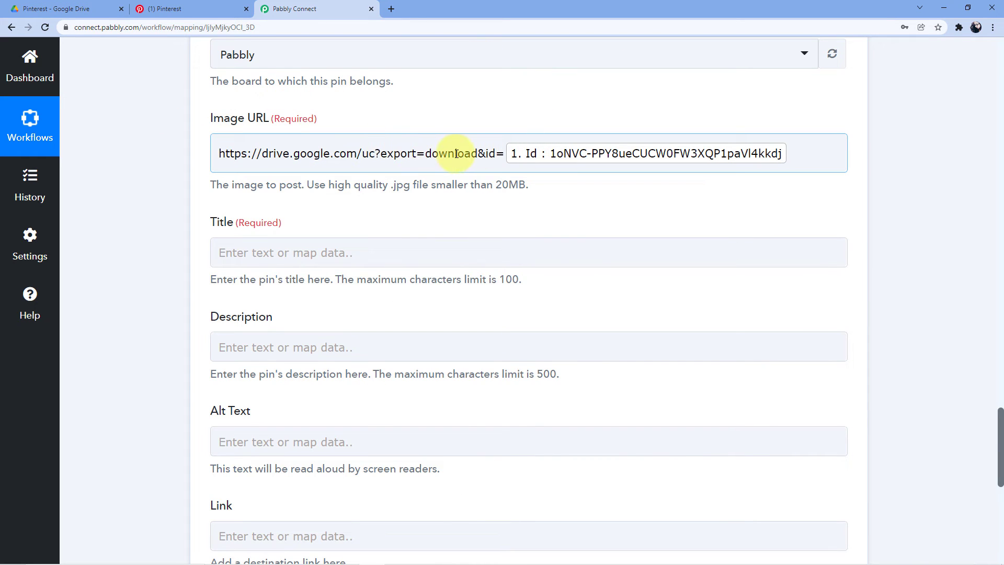
- Check the image in the Google Drive folder and examine Result 0 in the Text Formatter's split response
{"action": "left_click", "coordinate": [46, 11]}
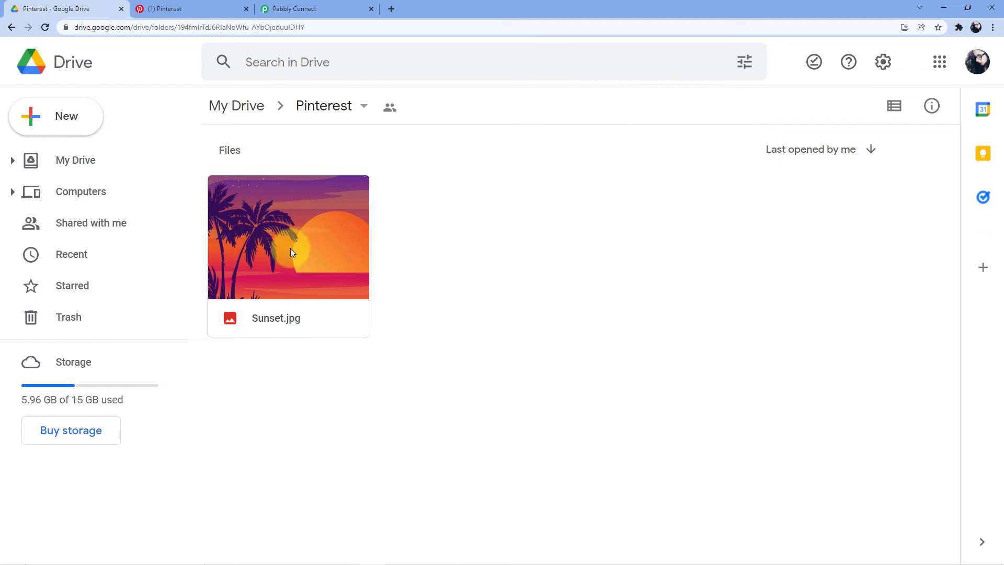
{"action": "left_click", "coordinate": [324, 9]}
{"action": "scroll", "coordinate": [175, 157], "scroll_direction": "down", "scroll_amount": 1}
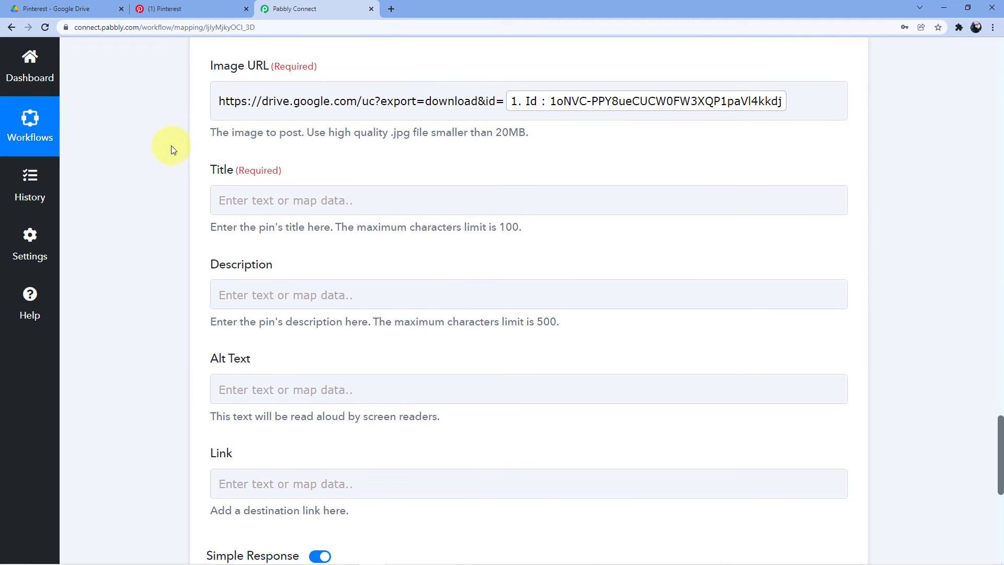
{"action": "scroll", "coordinate": [174, 154], "scroll_direction": "down", "scroll_amount": 1}
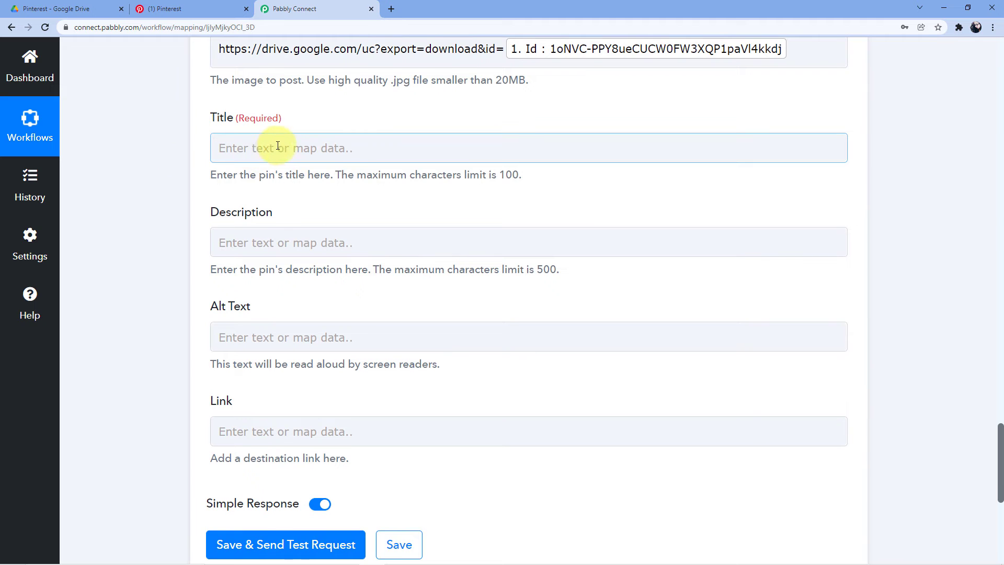
{"action": "scroll", "coordinate": [171, 157], "scroll_direction": "up", "scroll_amount": 5}
{"action": "scroll", "coordinate": [189, 210], "scroll_direction": "up", "scroll_amount": 12}
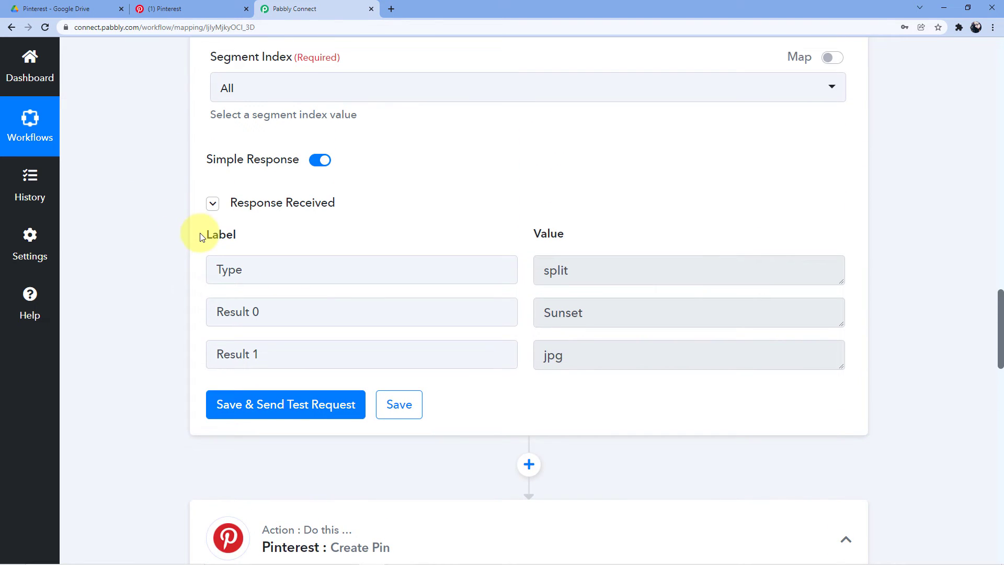
{"action": "scroll", "coordinate": [200, 237], "scroll_direction": "up", "scroll_amount": 1}
{"action": "double_click", "coordinate": [605, 364]}
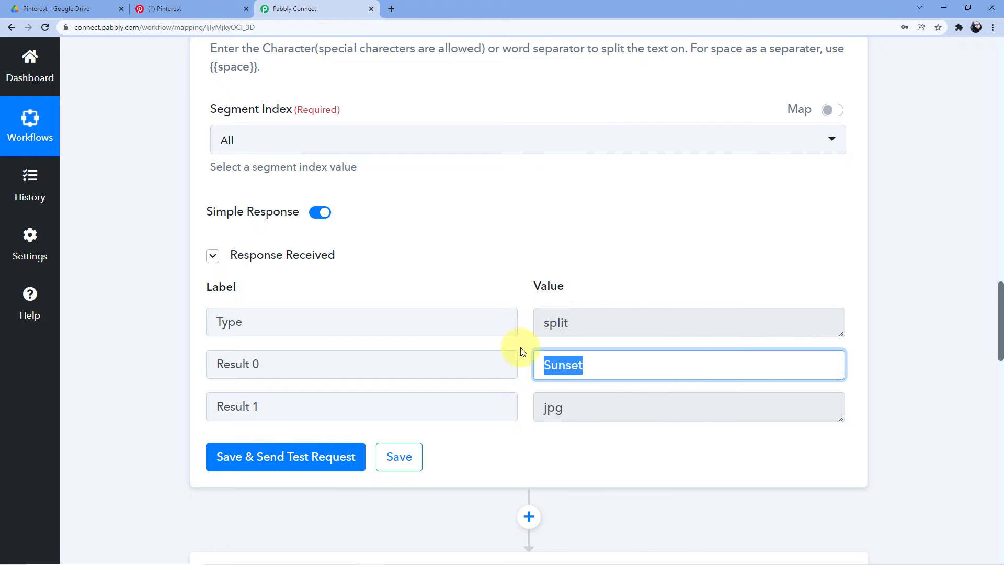
{"action": "left_click", "coordinate": [523, 352]}
{"action": "scroll", "coordinate": [520, 344], "scroll_direction": "down", "scroll_amount": 15}
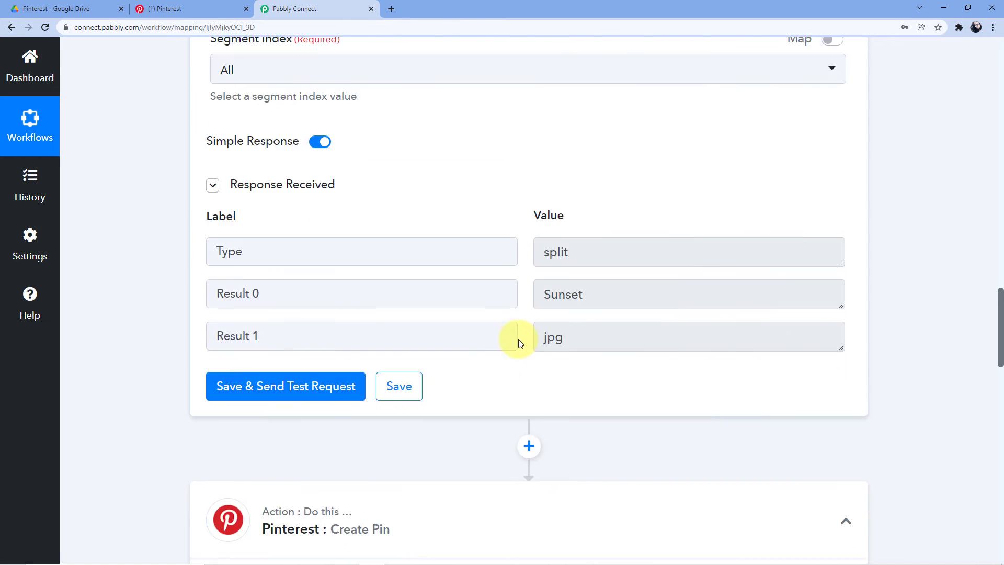
{"action": "scroll", "coordinate": [262, 139], "scroll_direction": "down", "scroll_amount": 3}
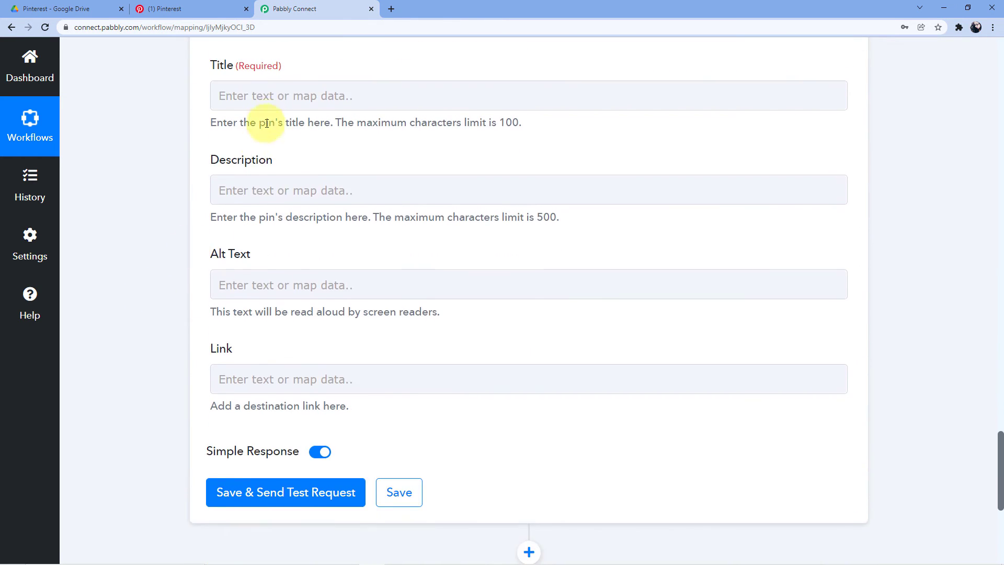
- Map the pin's Title to Result 0 from the Text Formatter step
{"action": "scroll", "coordinate": [246, 179], "scroll_direction": "up", "scroll_amount": 1}
{"action": "left_click", "coordinate": [238, 149]}
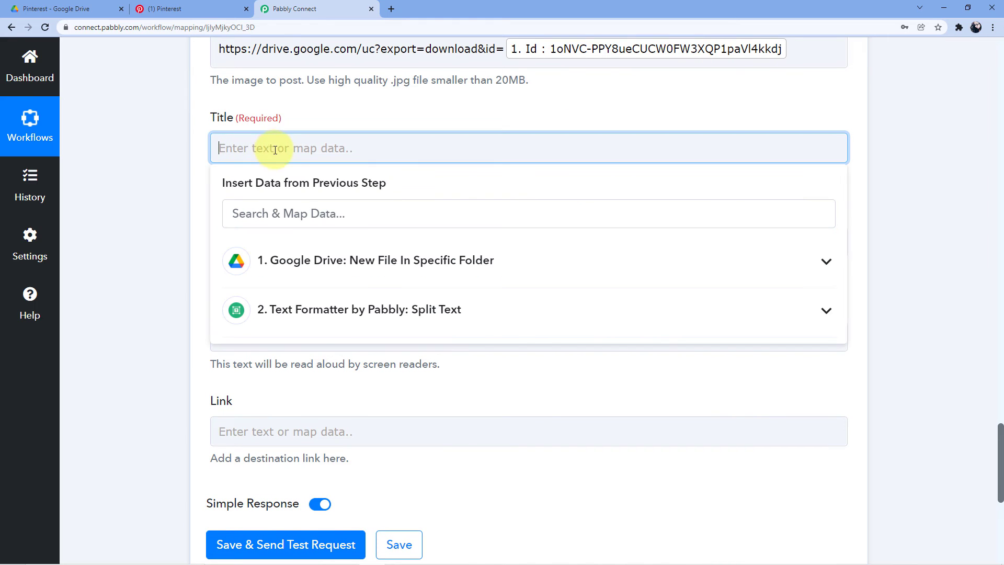
{"action": "left_click", "coordinate": [324, 302]}
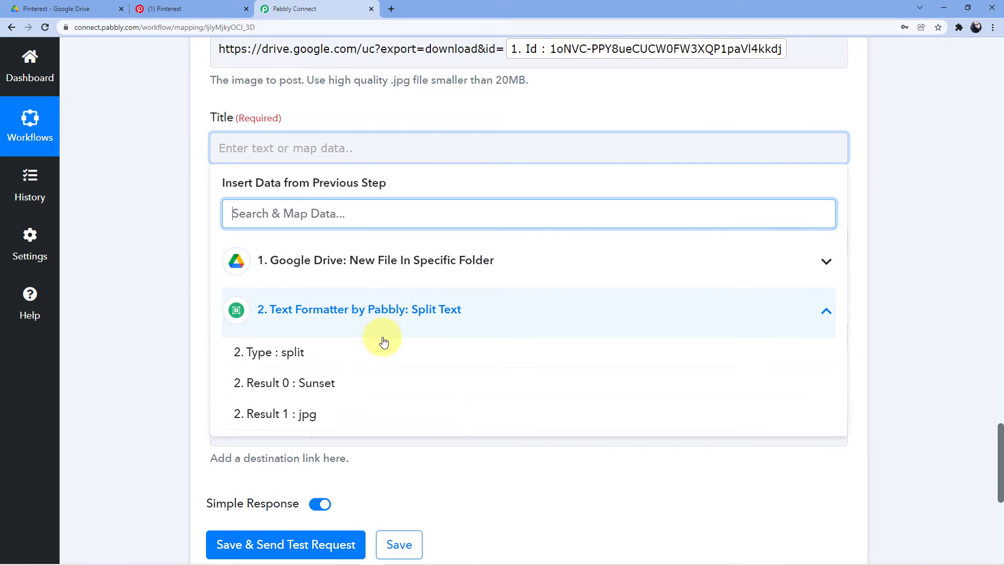
{"action": "left_click", "coordinate": [345, 384]}
{"action": "left_click", "coordinate": [194, 160]}
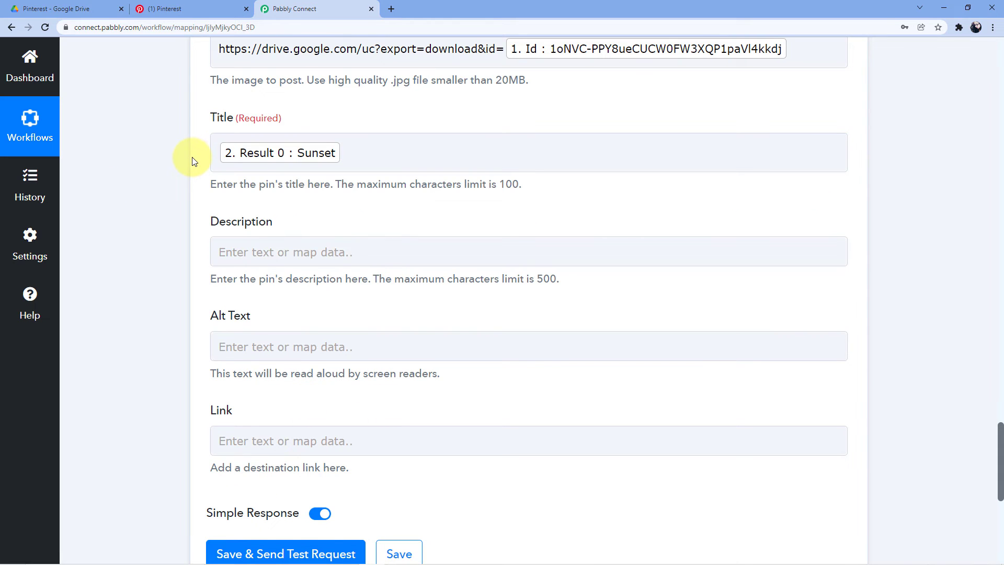
- Leave Description, Alt Text and Link empty, and save the Pinterest step and send a test request
{"action": "scroll", "coordinate": [192, 159], "scroll_direction": "down", "scroll_amount": 1}
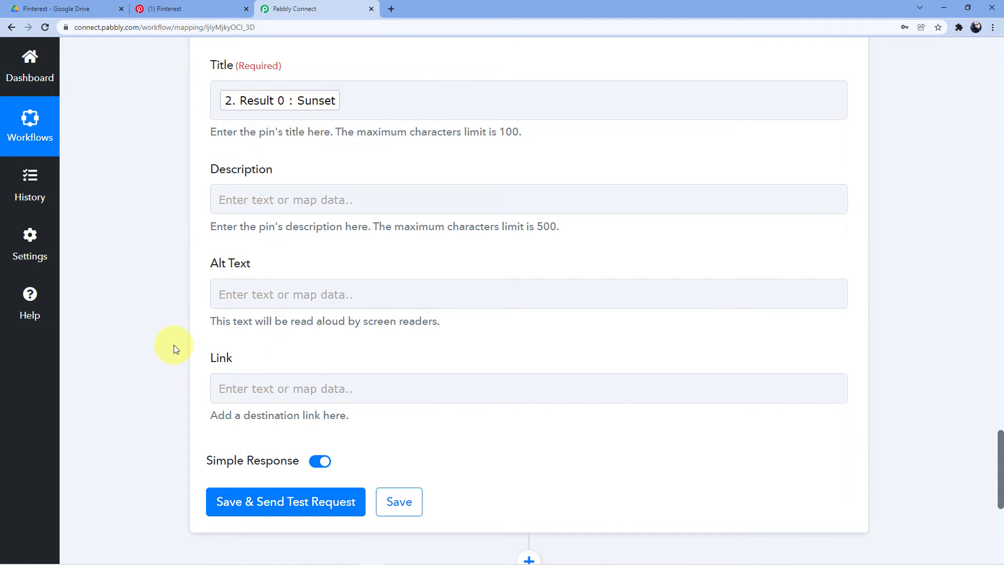
{"action": "scroll", "coordinate": [173, 344], "scroll_direction": "down", "scroll_amount": 2}
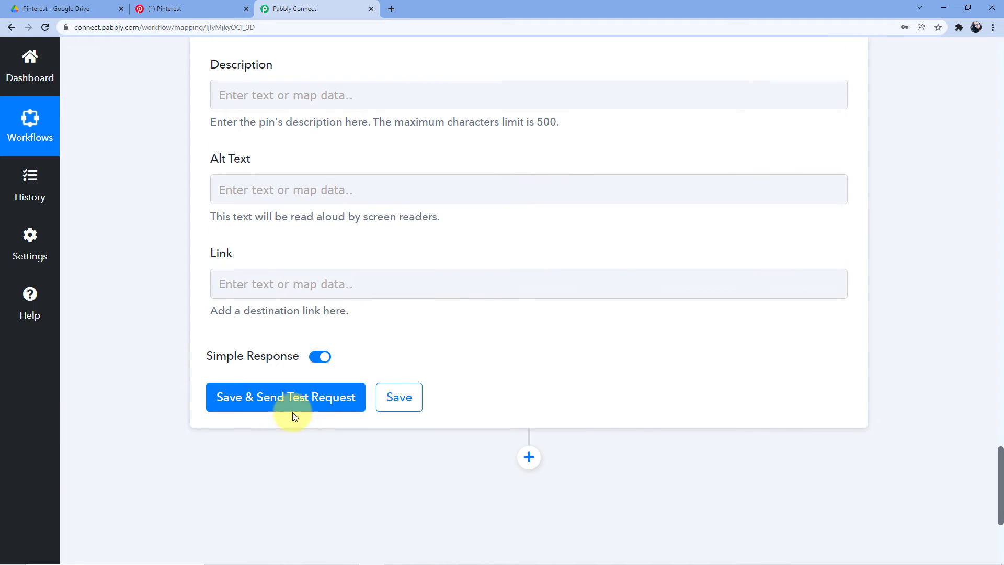
{"action": "left_click", "coordinate": [291, 397]}
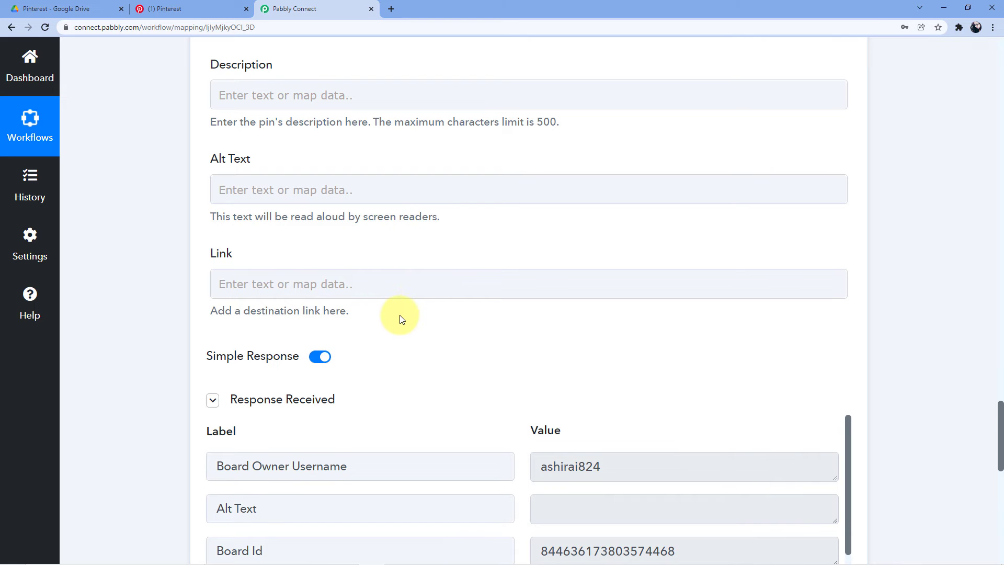
- Review the Pinterest step's test response and compare its mapped Image URL and Title with the image in the Google Drive folder
{"action": "scroll", "coordinate": [401, 316], "scroll_direction": "down", "scroll_amount": 4}
{"action": "scroll", "coordinate": [439, 264], "scroll_direction": "down", "scroll_amount": 2}
{"action": "scroll", "coordinate": [494, 189], "scroll_direction": "down", "scroll_amount": 3}
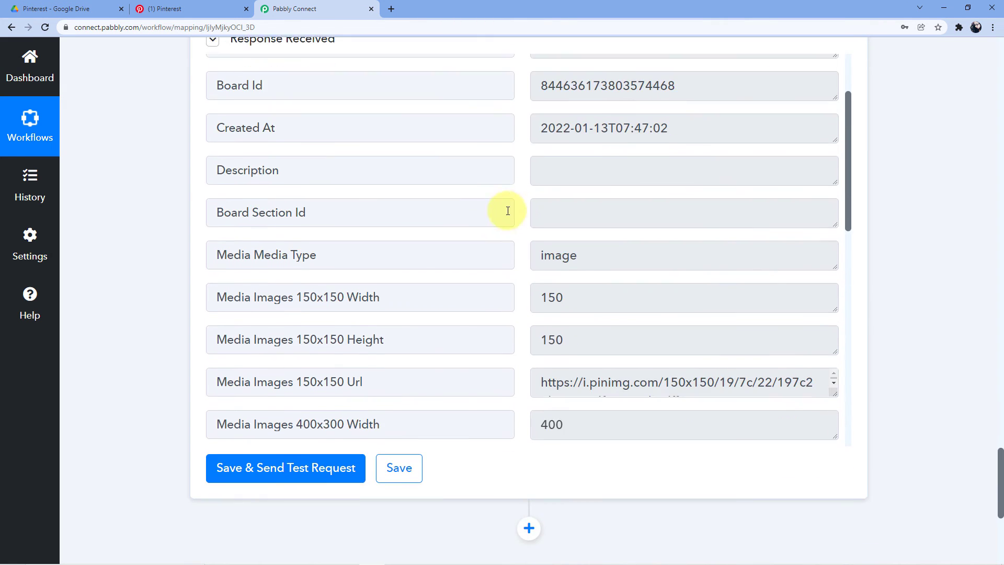
{"action": "scroll", "coordinate": [224, 224], "scroll_direction": "up", "scroll_amount": 2}
{"action": "scroll", "coordinate": [174, 264], "scroll_direction": "up", "scroll_amount": 6}
{"action": "scroll", "coordinate": [172, 262], "scroll_direction": "up", "scroll_amount": 9}
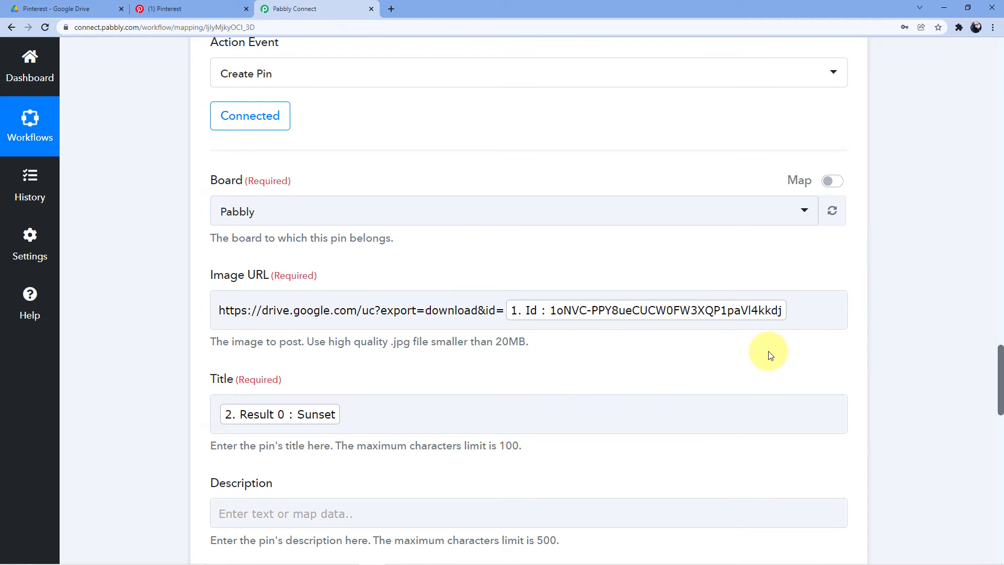
{"action": "left_click", "coordinate": [70, 8]}
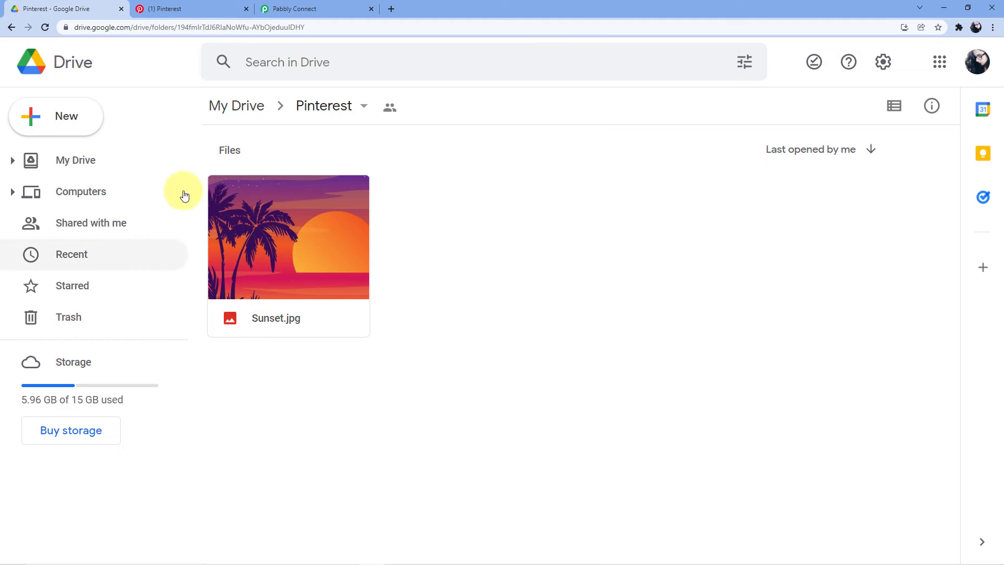
{"action": "left_click", "coordinate": [330, 5]}
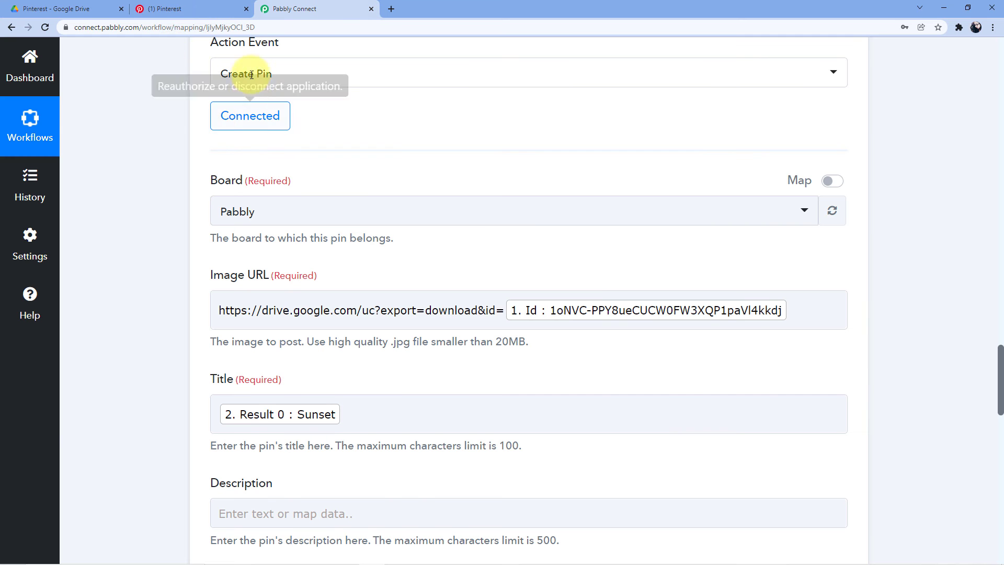
{"action": "scroll", "coordinate": [183, 168], "scroll_direction": "down", "scroll_amount": 1}
{"action": "scroll", "coordinate": [178, 171], "scroll_direction": "down", "scroll_amount": 2}
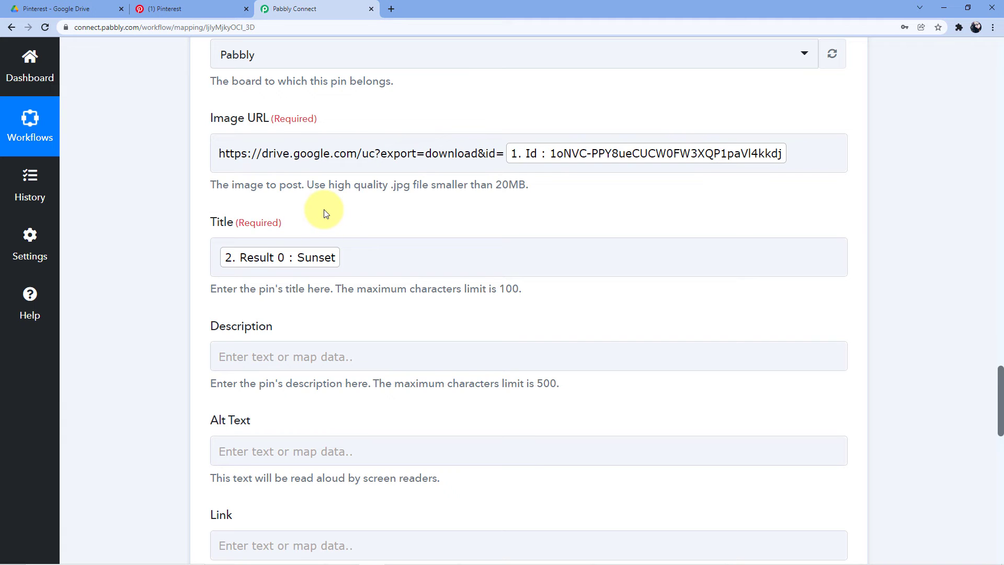
{"action": "scroll", "coordinate": [334, 205], "scroll_direction": "up", "scroll_amount": 2}
- Switch to Pinterest, open the Sunset pin on the Pabbly board, compare it with the Google Drive image, and return to the board
{"action": "left_click", "coordinate": [162, 9]}
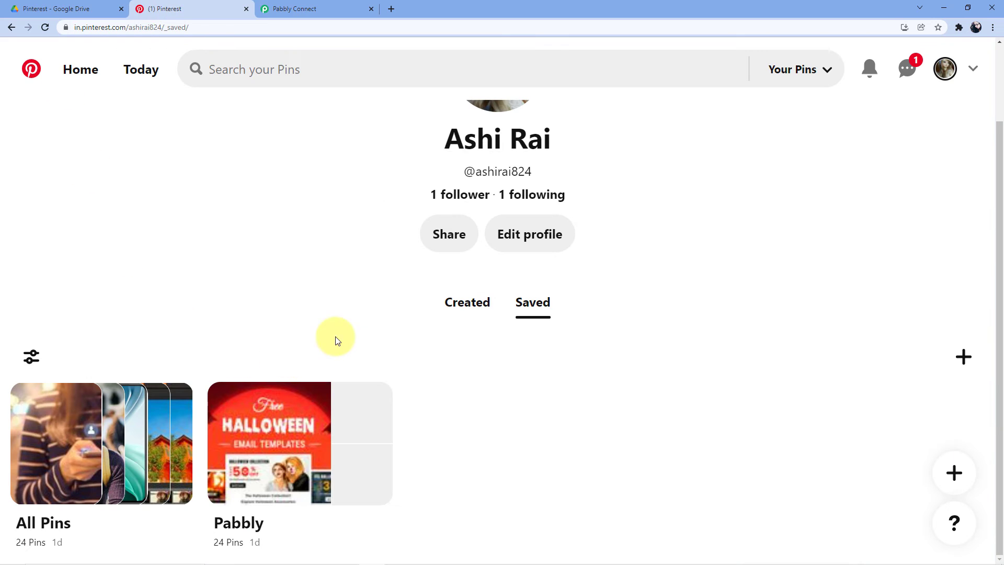
{"action": "left_click", "coordinate": [264, 439]}
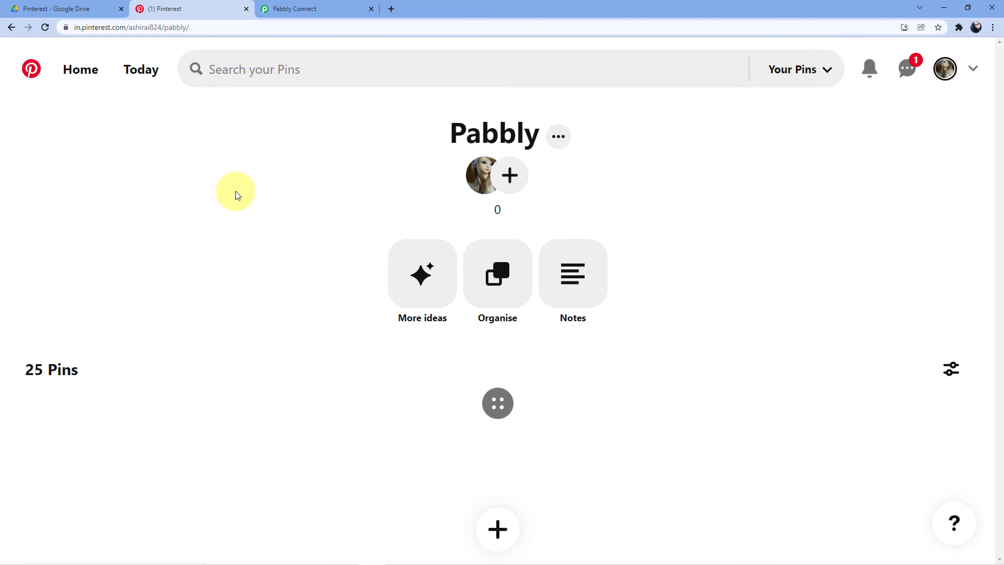
{"action": "scroll", "coordinate": [83, 446], "scroll_direction": "down", "scroll_amount": 1}
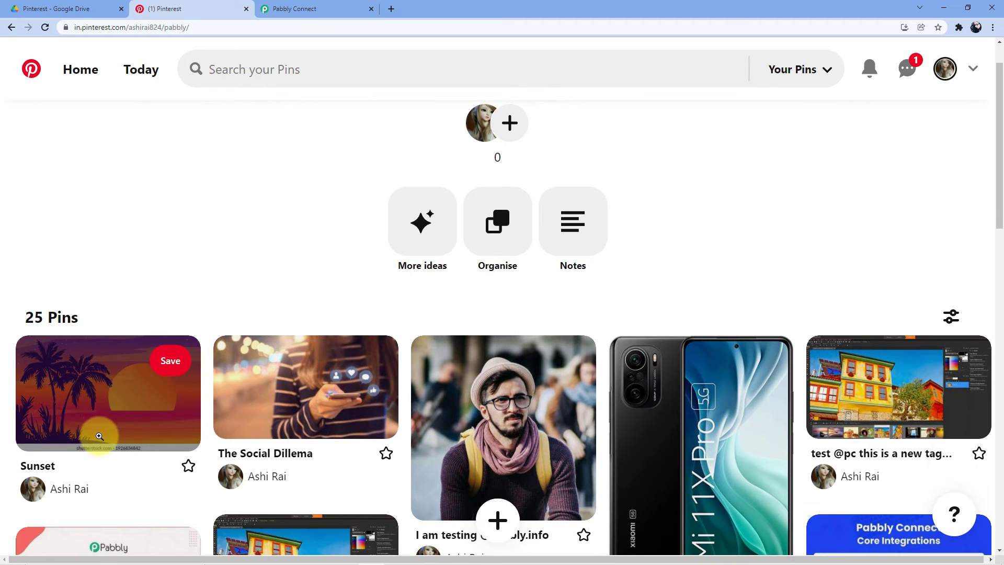
{"action": "left_click", "coordinate": [99, 419]}
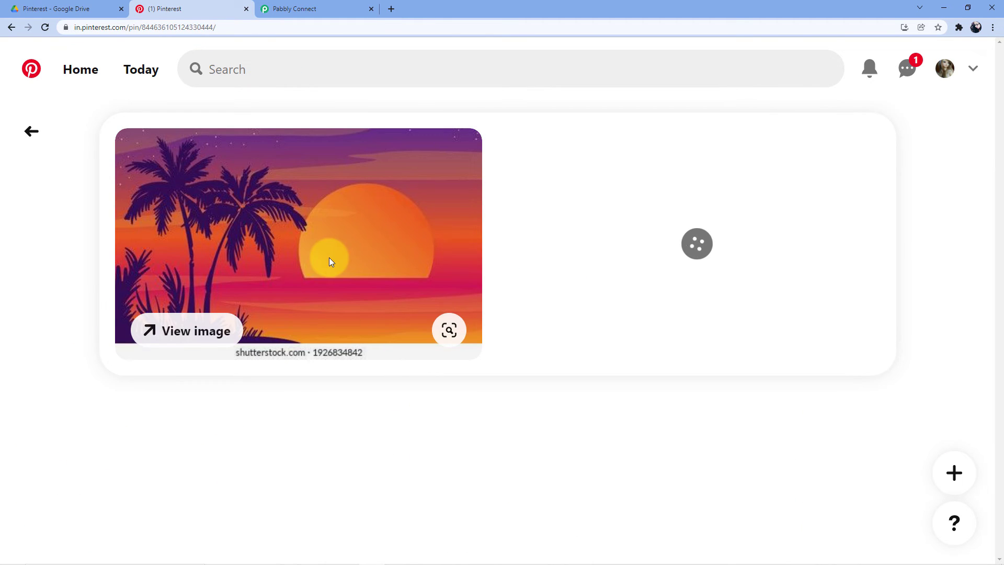
{"action": "left_click", "coordinate": [31, 9]}
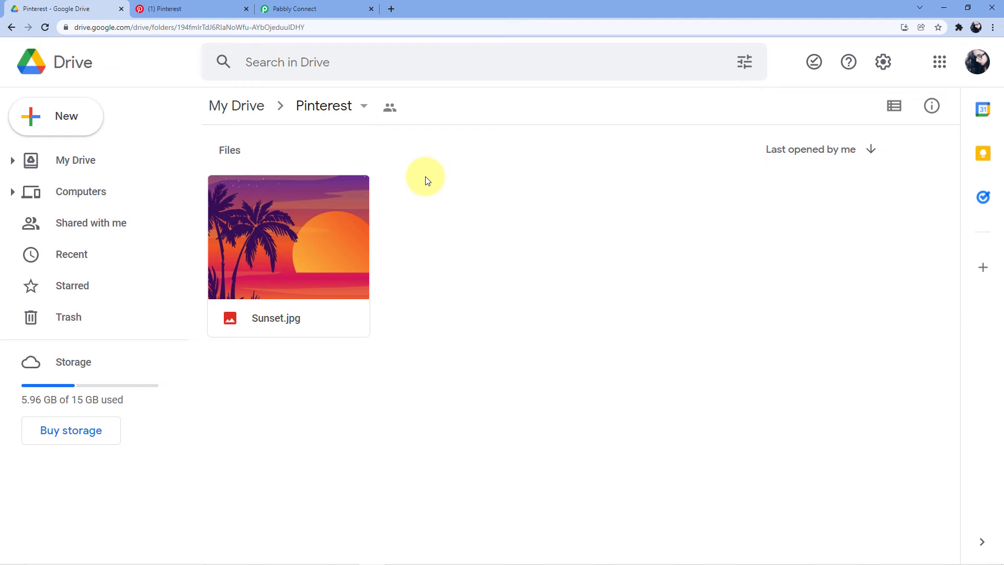
{"action": "left_click", "coordinate": [191, 7]}
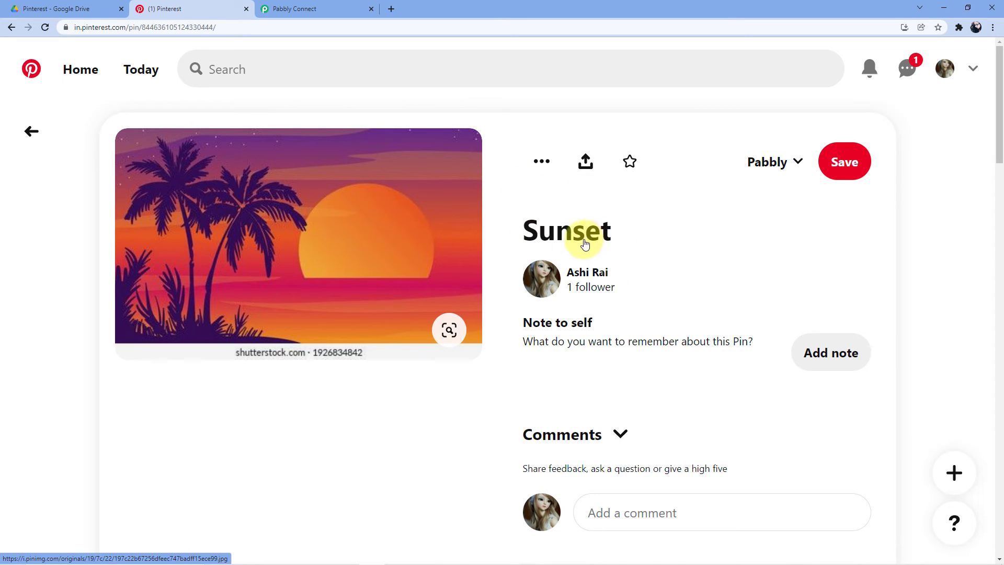
{"action": "left_click", "coordinate": [66, 9]}
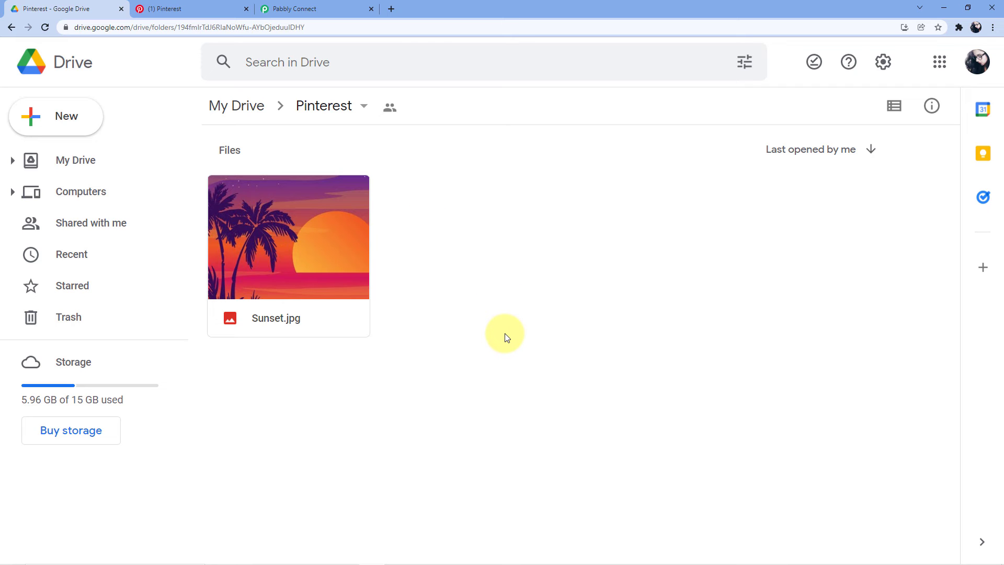
{"action": "left_click", "coordinate": [223, 7]}
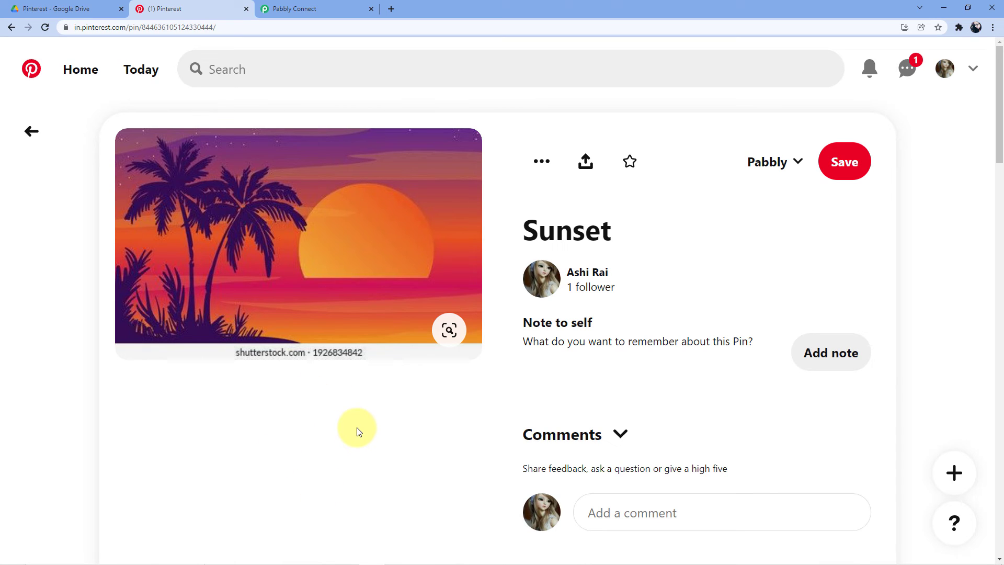
{"action": "left_click", "coordinate": [30, 131]}
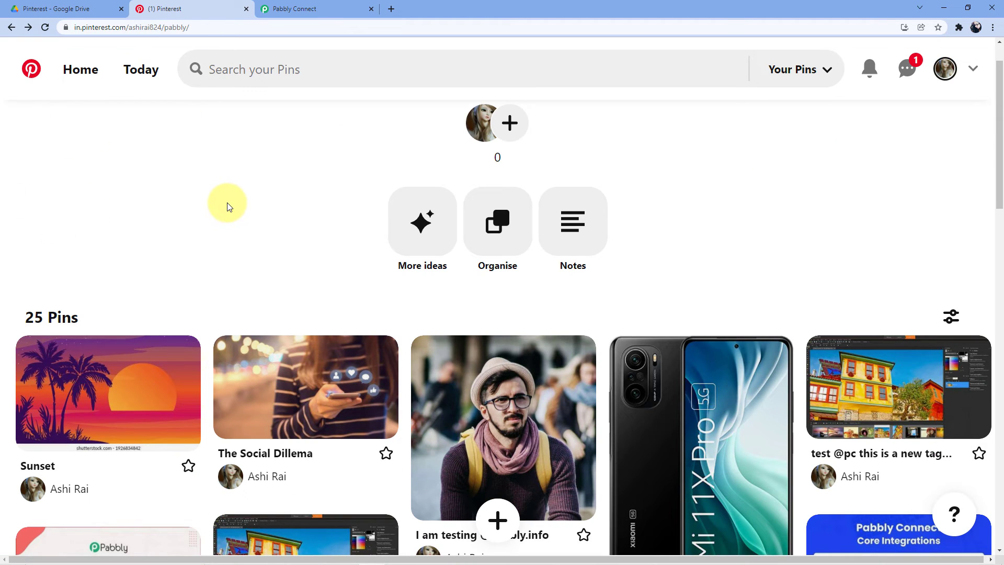
- Switch to Google Drive and upload the omicron image from the Desktop to the Pinterest folder
{"action": "left_click", "coordinate": [63, 9]}
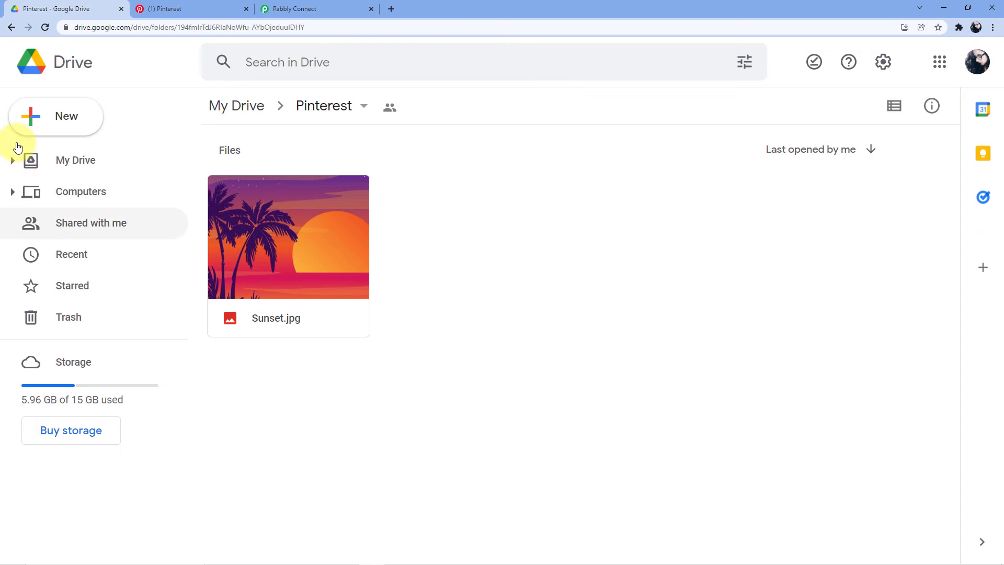
{"action": "left_click", "coordinate": [54, 128]}
{"action": "left_click", "coordinate": [73, 160]}
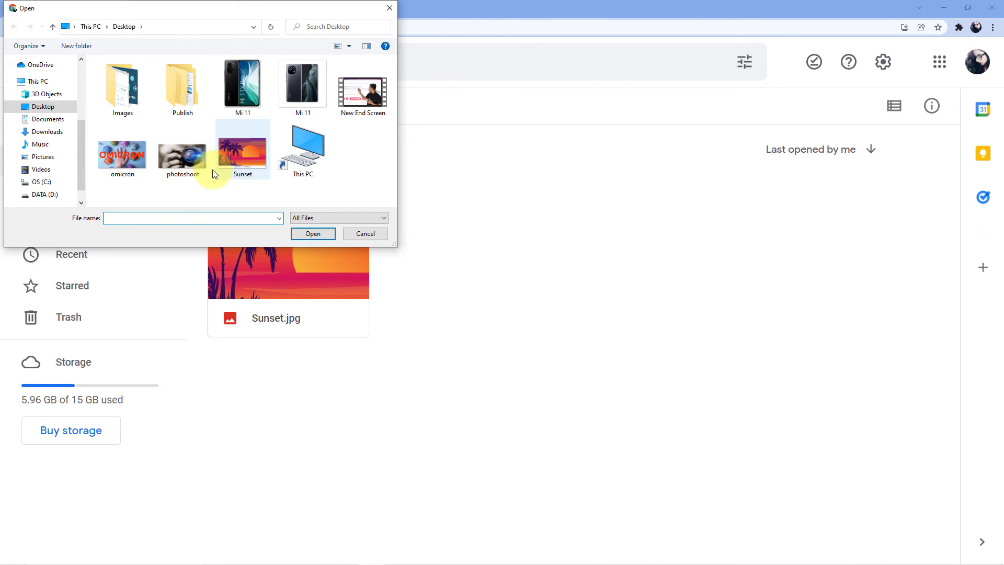
{"action": "left_click", "coordinate": [126, 157]}
{"action": "left_click", "coordinate": [313, 233]}
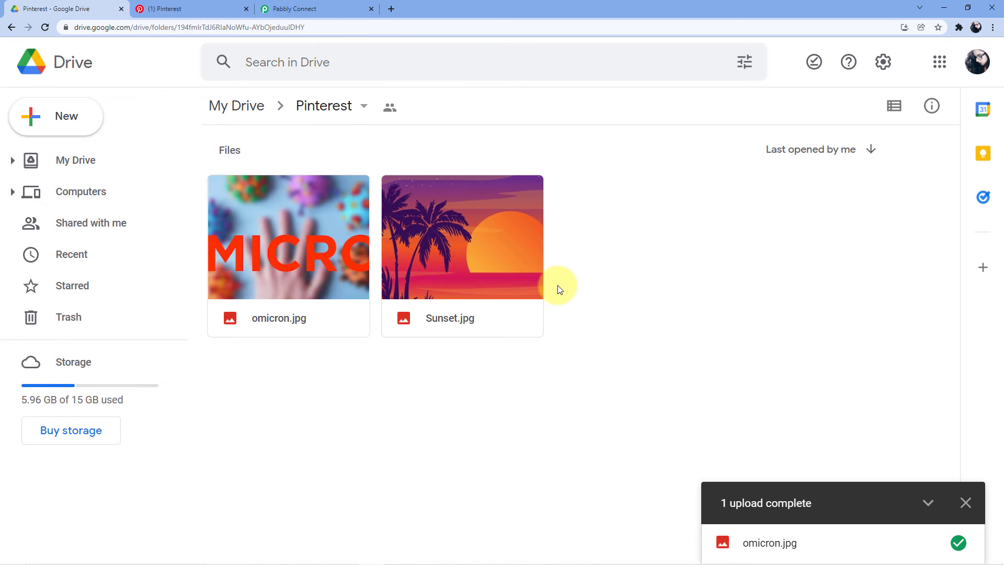
- Preview omicron.jpg in the Drive folder, close the preview, and dismiss the upload notice
{"action": "left_click", "coordinate": [261, 254]}
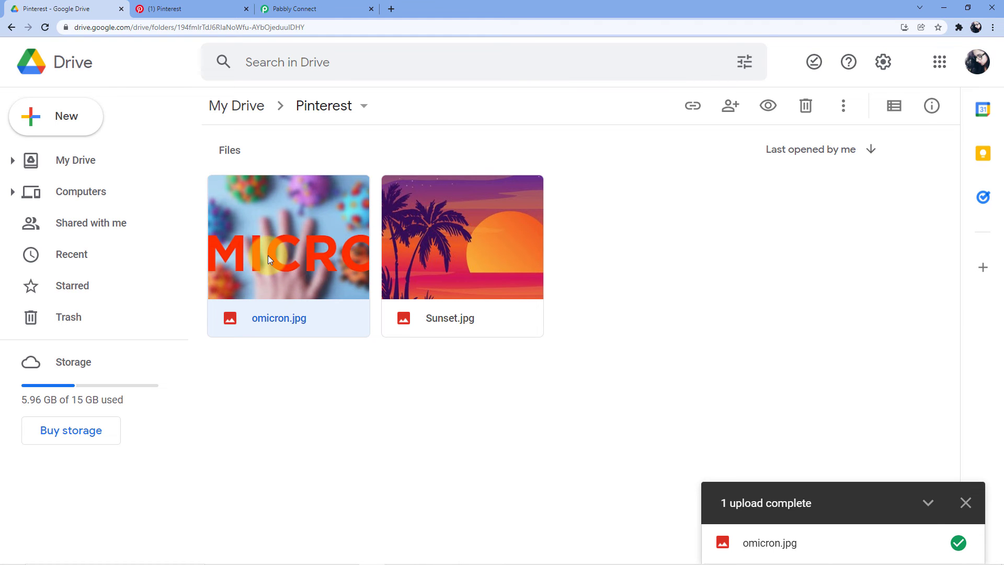
{"action": "double_click", "coordinate": [268, 255]}
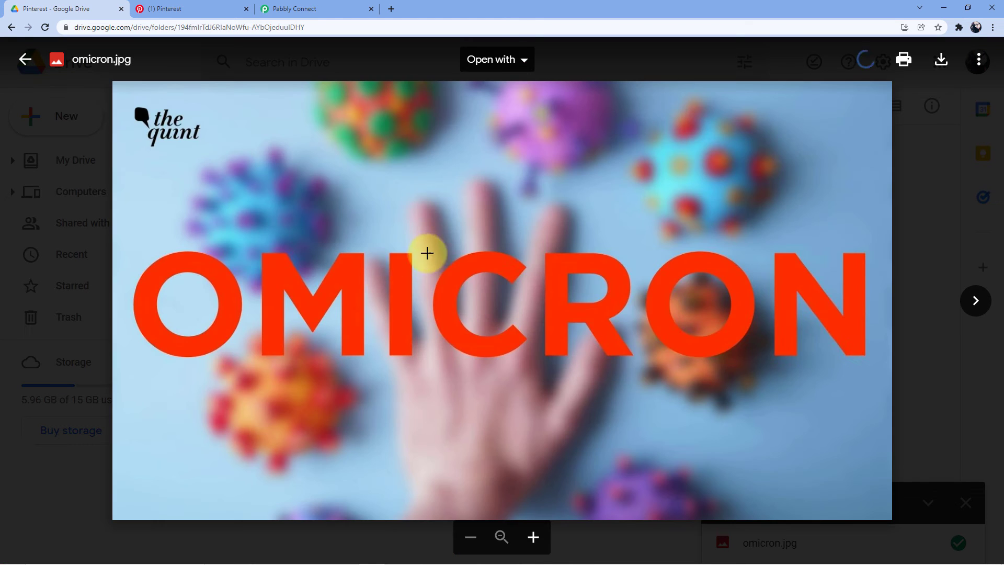
{"action": "key", "text": "Escape"}
{"action": "left_click", "coordinate": [293, 363]}
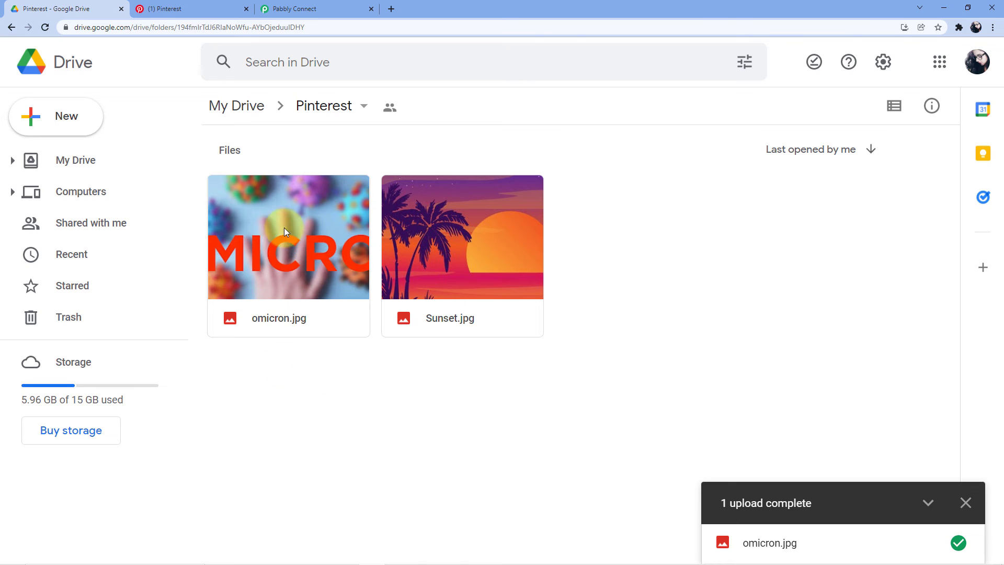
{"action": "left_click", "coordinate": [966, 502]}
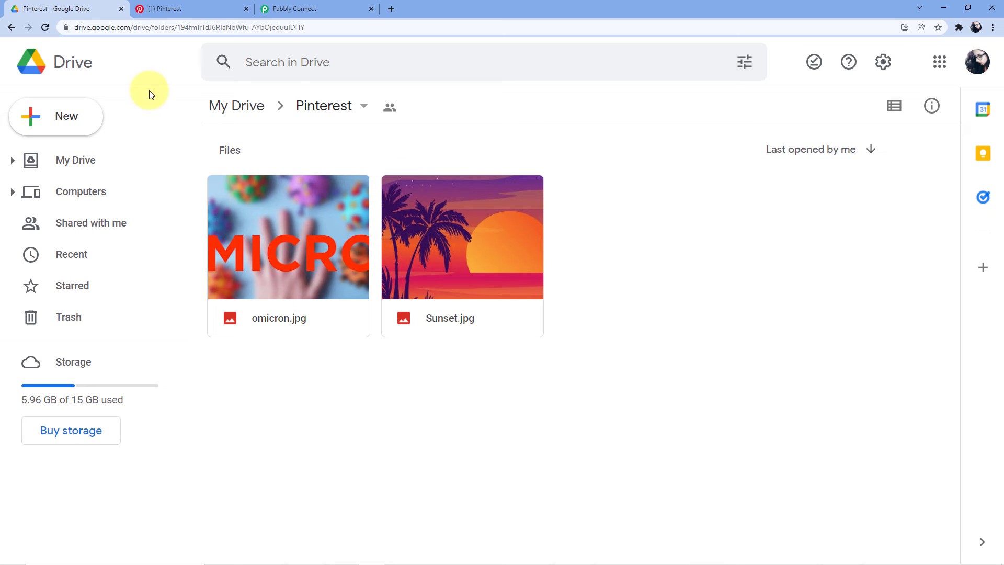
- Reload the Pabbly board on Pinterest, check the omicron pin against its Google Drive file, and return to the board
{"action": "left_click", "coordinate": [201, 4]}
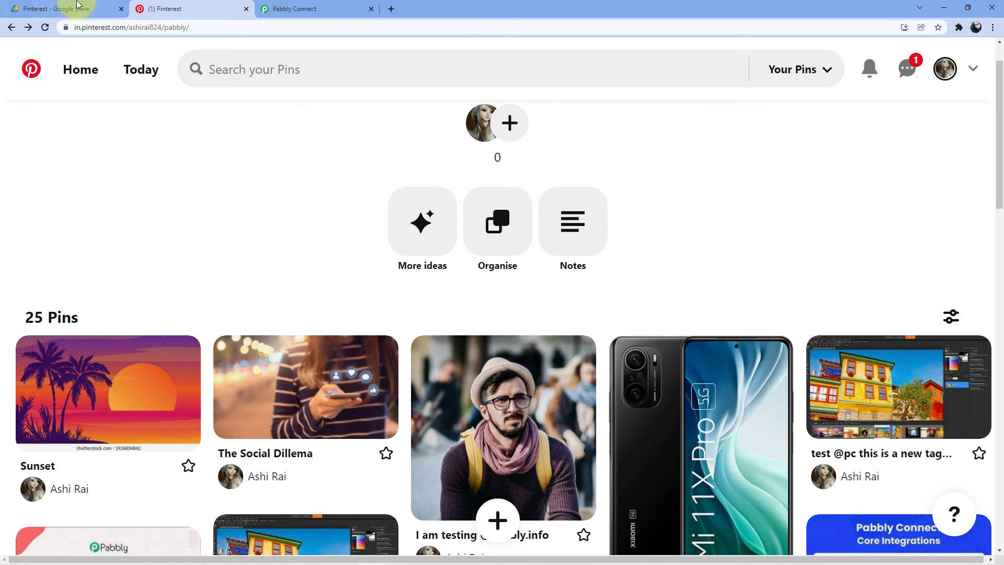
{"action": "left_click", "coordinate": [46, 27]}
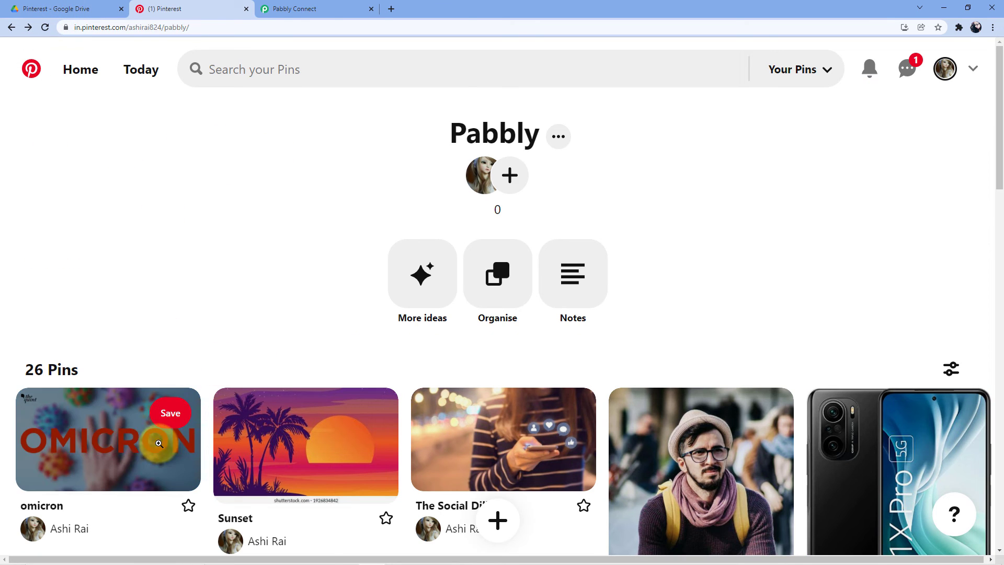
{"action": "left_click", "coordinate": [93, 438]}
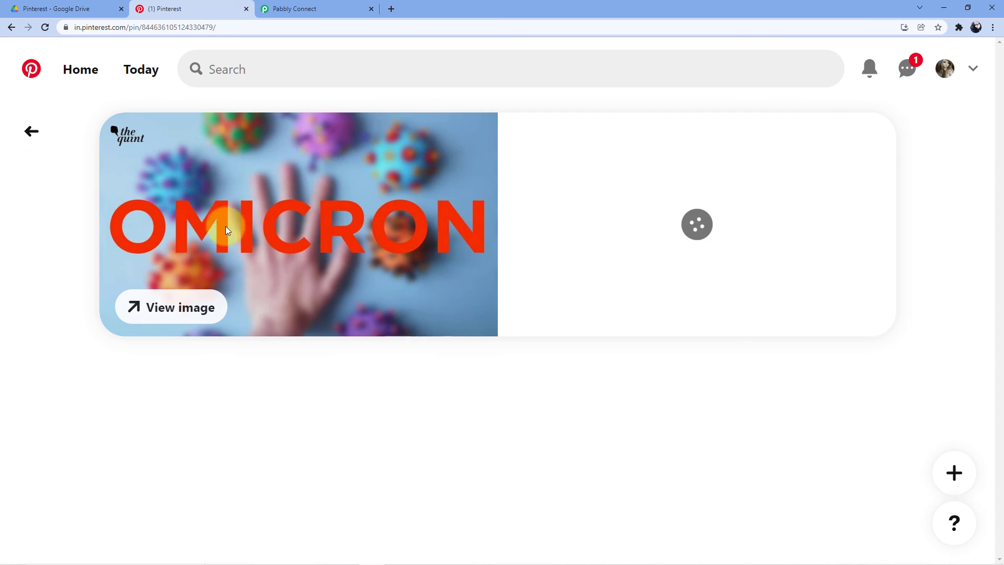
{"action": "left_click", "coordinate": [42, 6]}
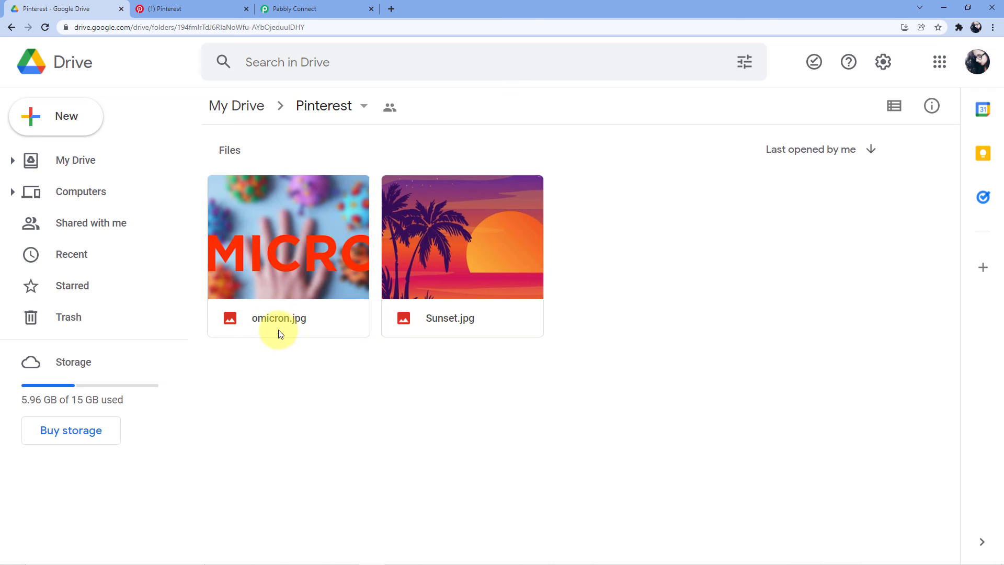
{"action": "left_click", "coordinate": [167, 5]}
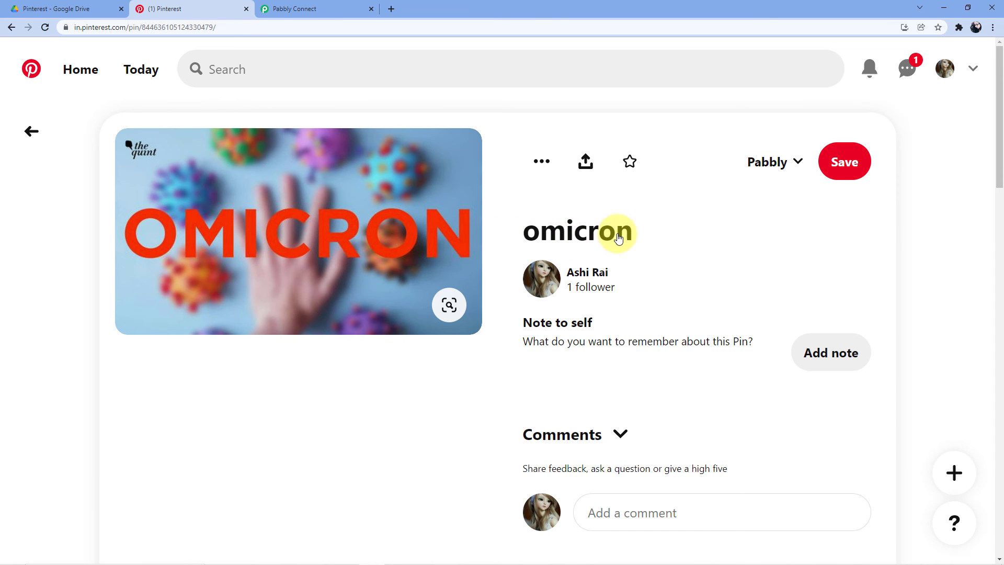
{"action": "left_click", "coordinate": [16, 9]}
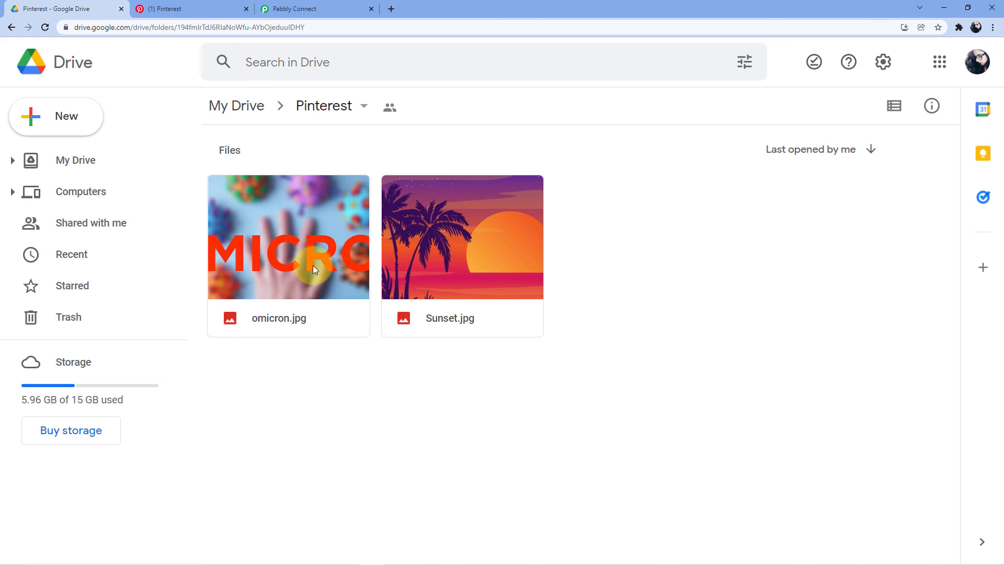
{"action": "left_click", "coordinate": [190, 8]}
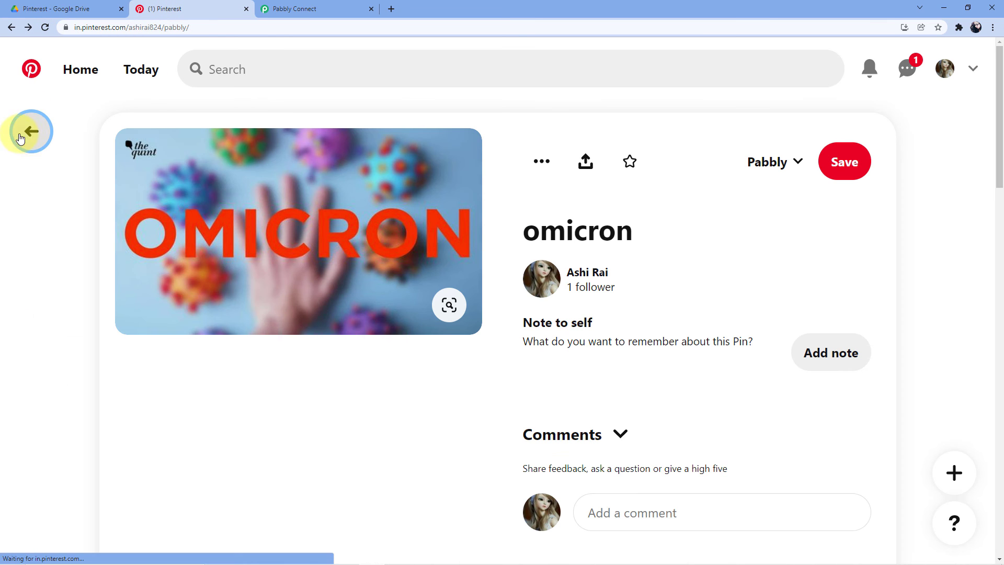
{"action": "left_click", "coordinate": [30, 128]}
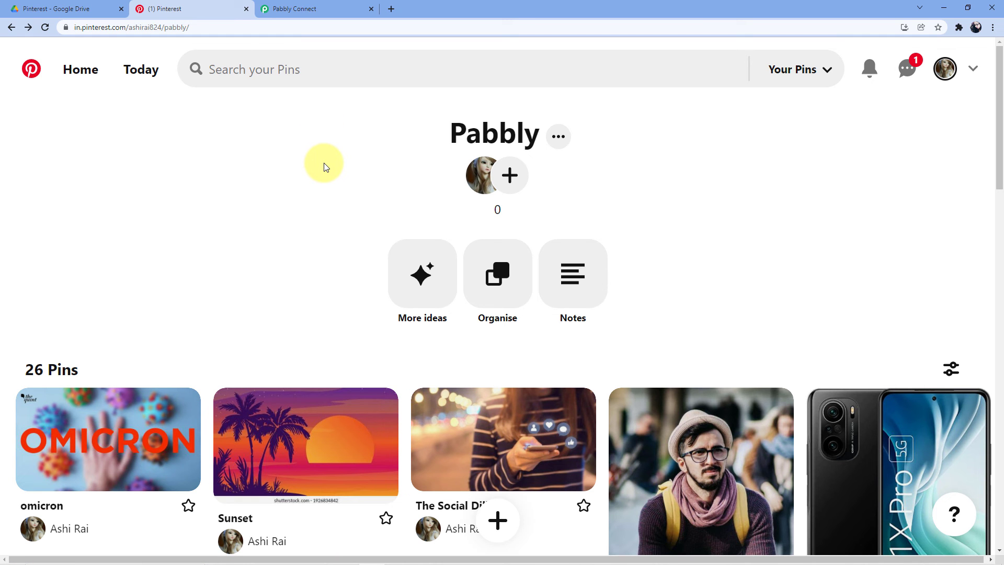
- Switch to Pabbly Connect and collapse the Pinterest, Text Formatter and Google Drive steps to review the whole workflow
{"action": "left_click", "coordinate": [313, 7]}
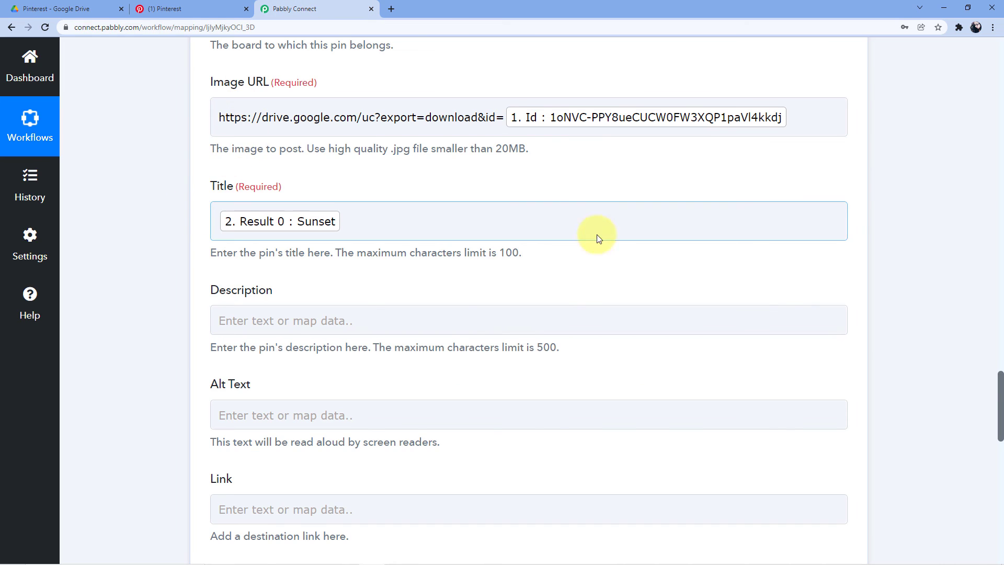
{"action": "scroll", "coordinate": [858, 204], "scroll_direction": "up", "scroll_amount": 7}
{"action": "left_click", "coordinate": [847, 134]}
{"action": "scroll", "coordinate": [888, 209], "scroll_direction": "up", "scroll_amount": 15}
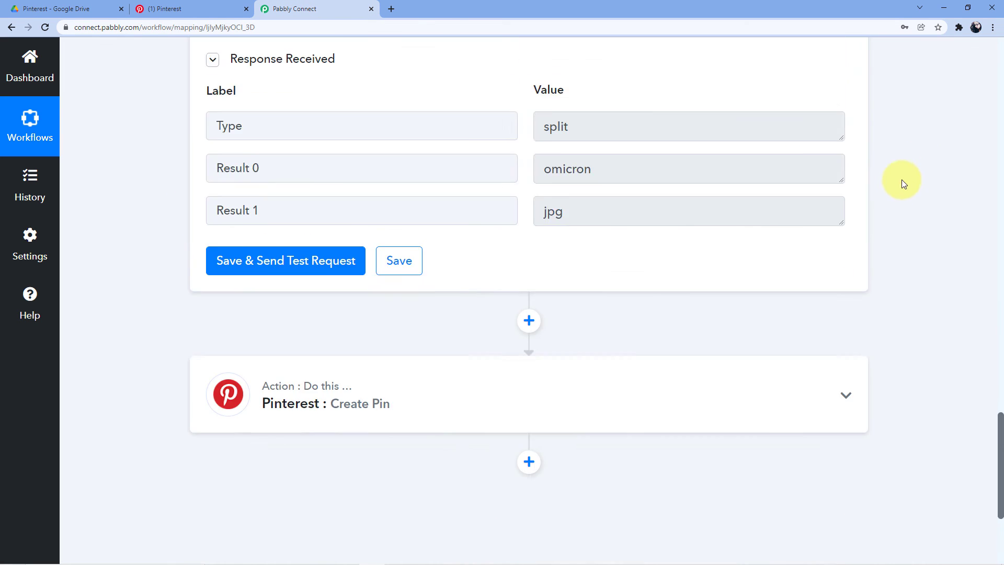
{"action": "left_click", "coordinate": [864, 218]}
{"action": "scroll", "coordinate": [896, 197], "scroll_direction": "up", "scroll_amount": 15}
{"action": "left_click", "coordinate": [867, 257]}
{"action": "scroll", "coordinate": [187, 198], "scroll_direction": "down", "scroll_amount": 2}
{"action": "scroll", "coordinate": [179, 192], "scroll_direction": "up", "scroll_amount": 1}
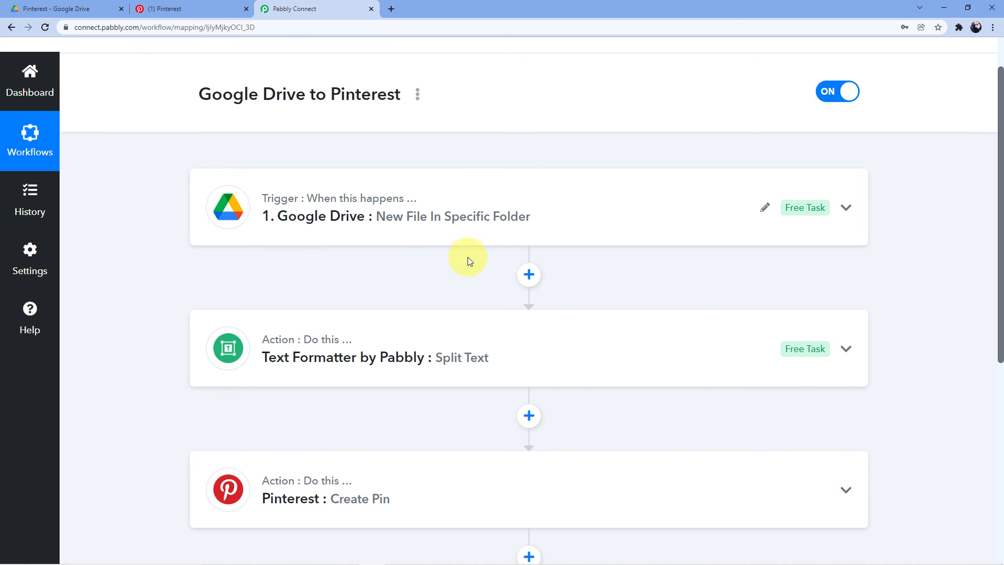
{"action": "scroll", "coordinate": [472, 253], "scroll_direction": "down", "scroll_amount": 2}
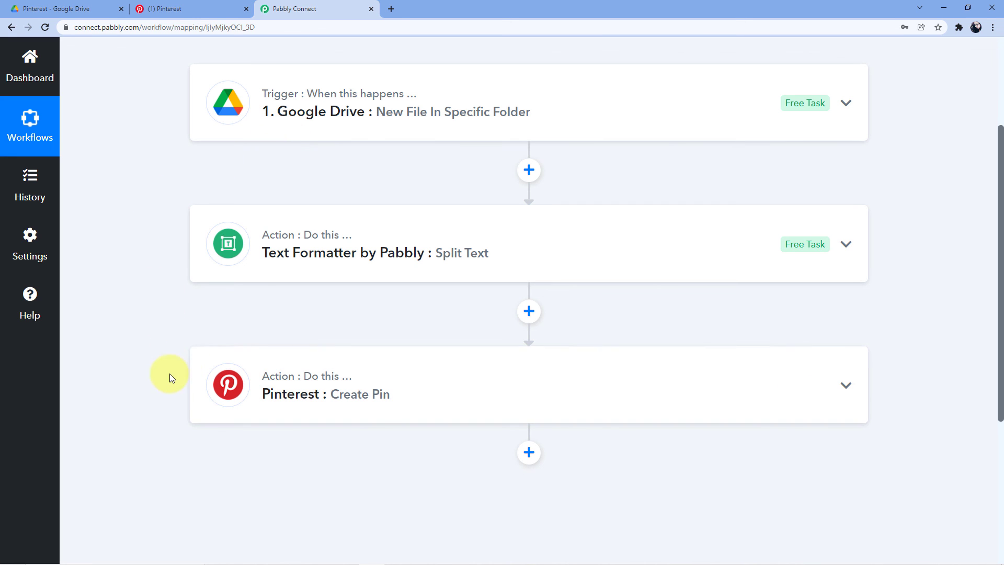
{"action": "scroll", "coordinate": [392, 316], "scroll_direction": "up", "scroll_amount": 3}
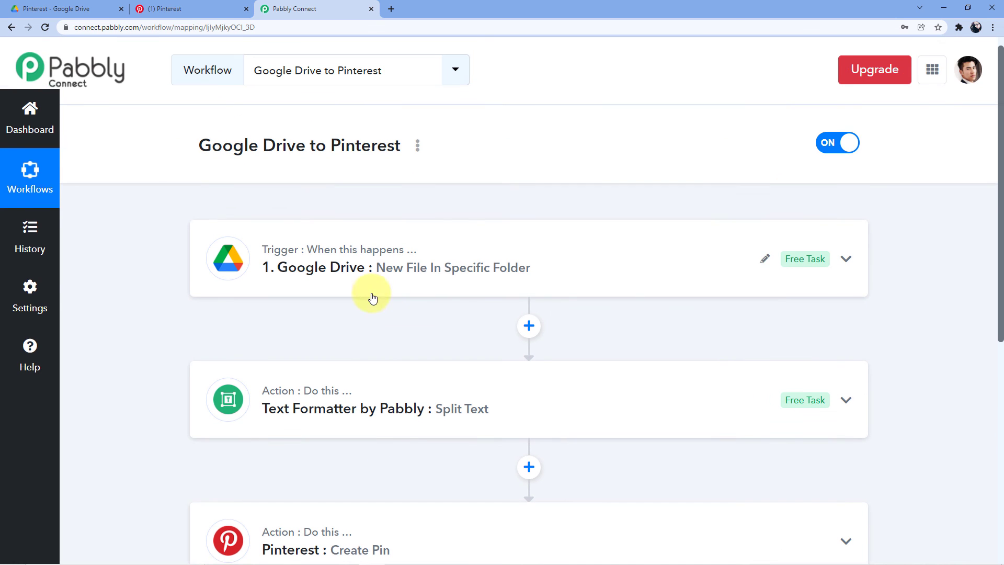